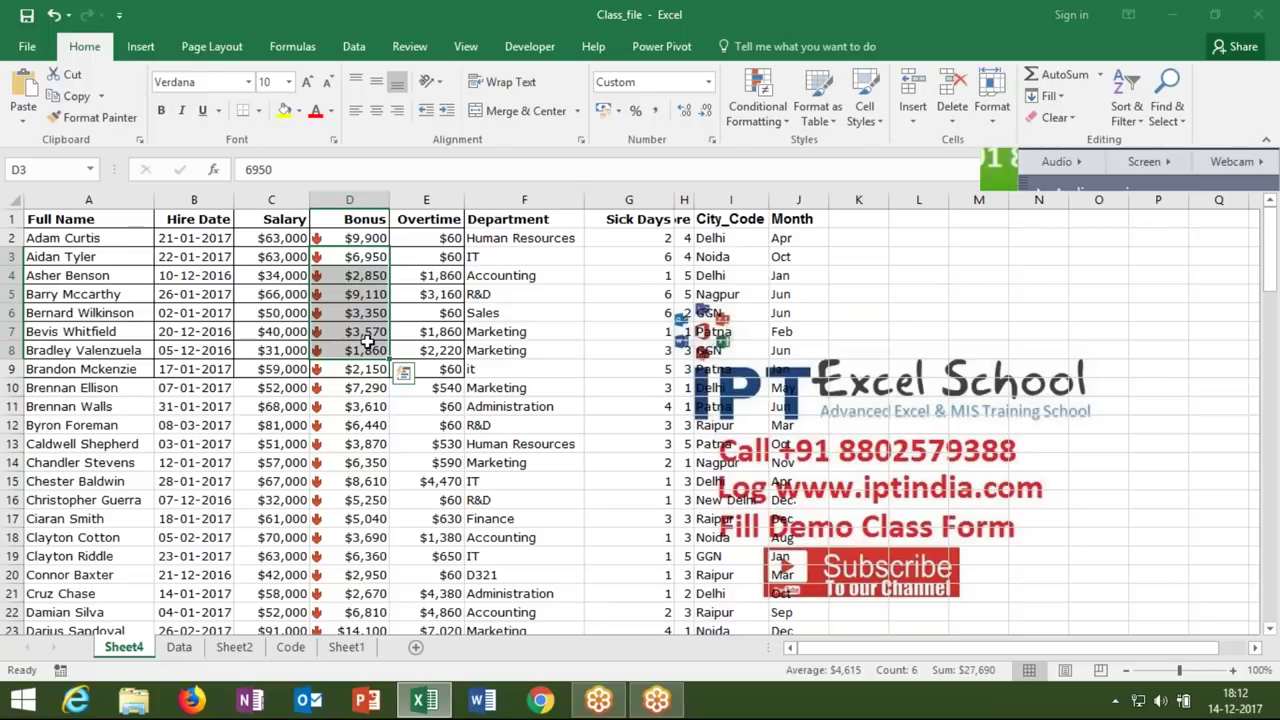
- Fill the hire date cell B12 with yellow and undo the fill
left_click(186, 425)
left_click(284, 112)
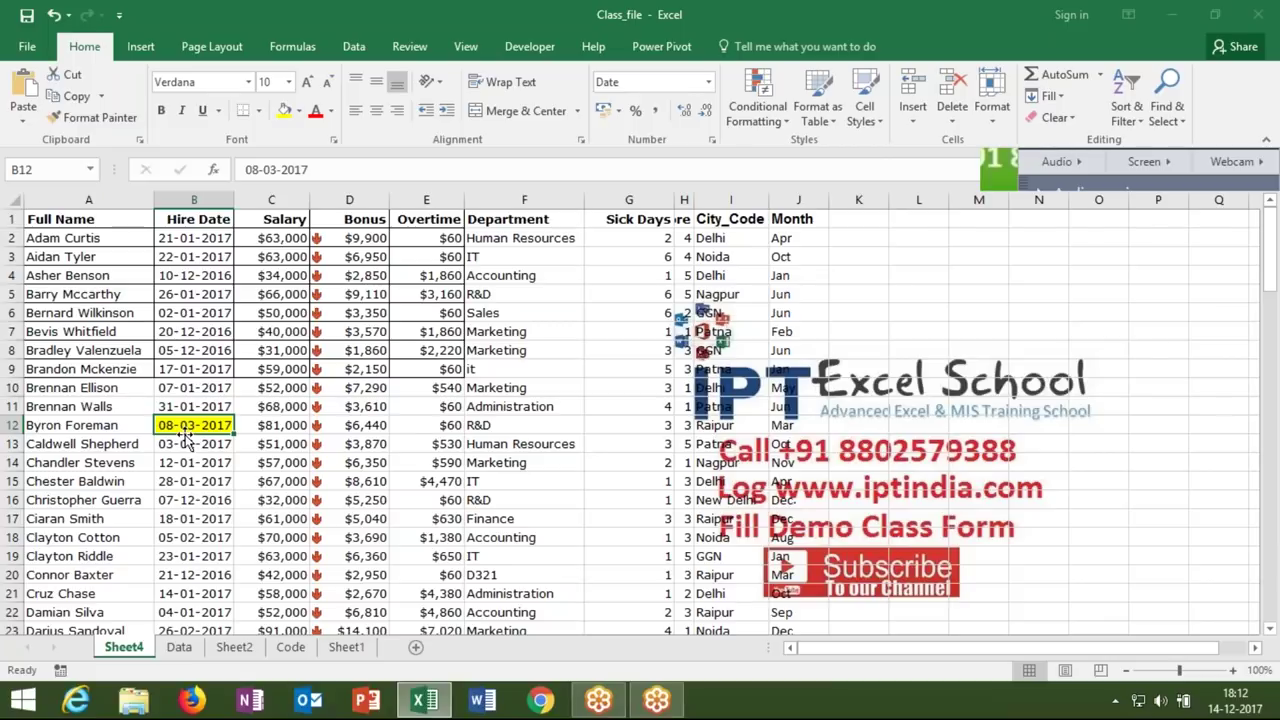
key("ctrl+z")
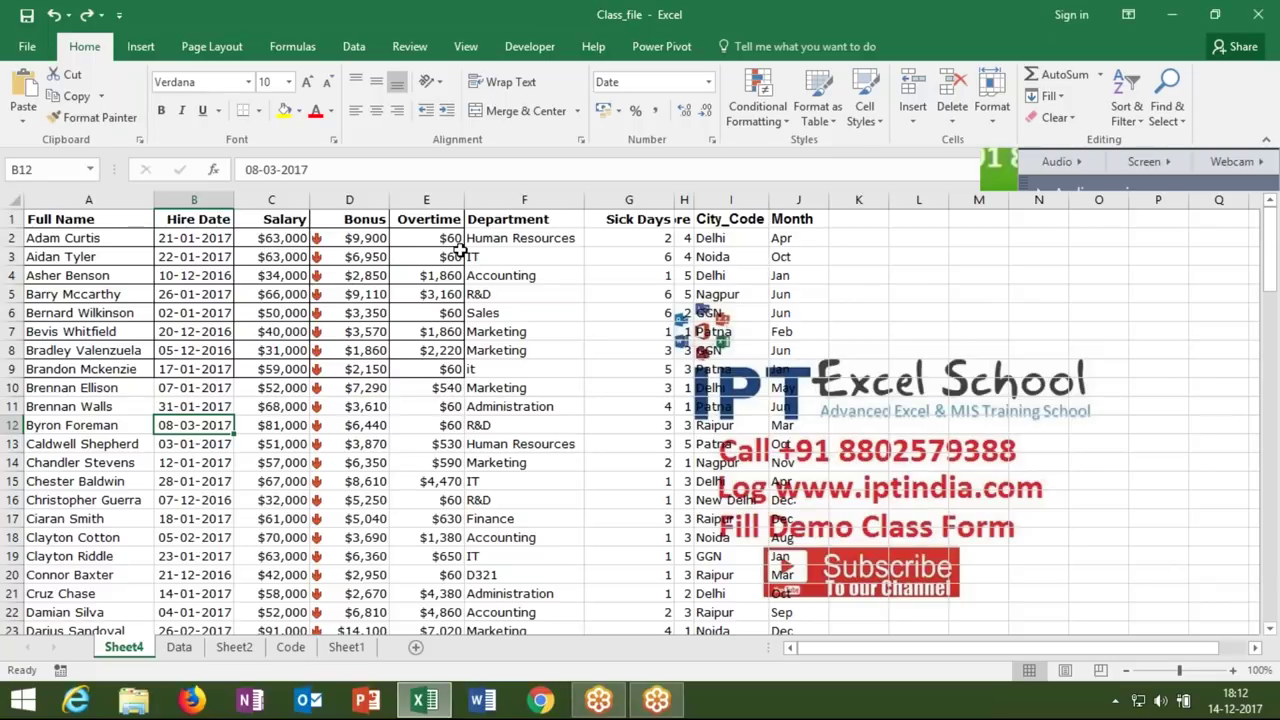
- Set up a Greater Than highlight rule for the whole Overtime column with a threshold of 2000
left_click(426, 200)
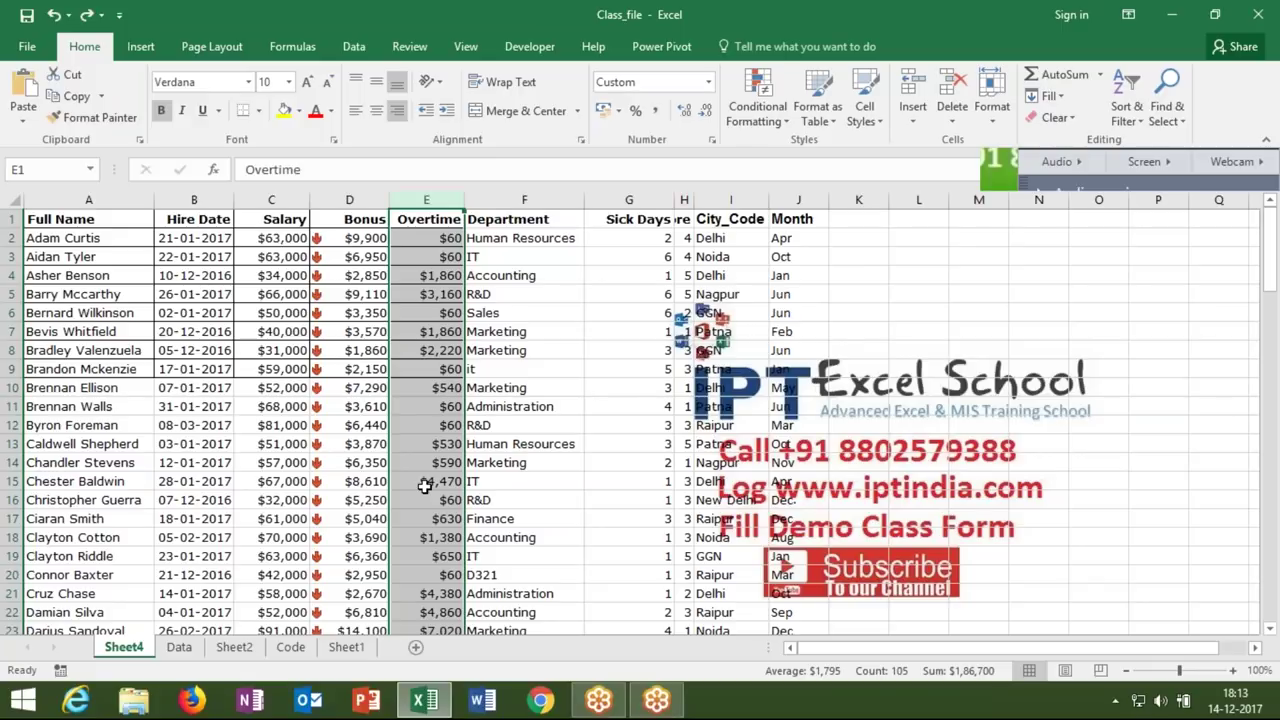
left_click(760, 118)
mouse_move(763, 160)
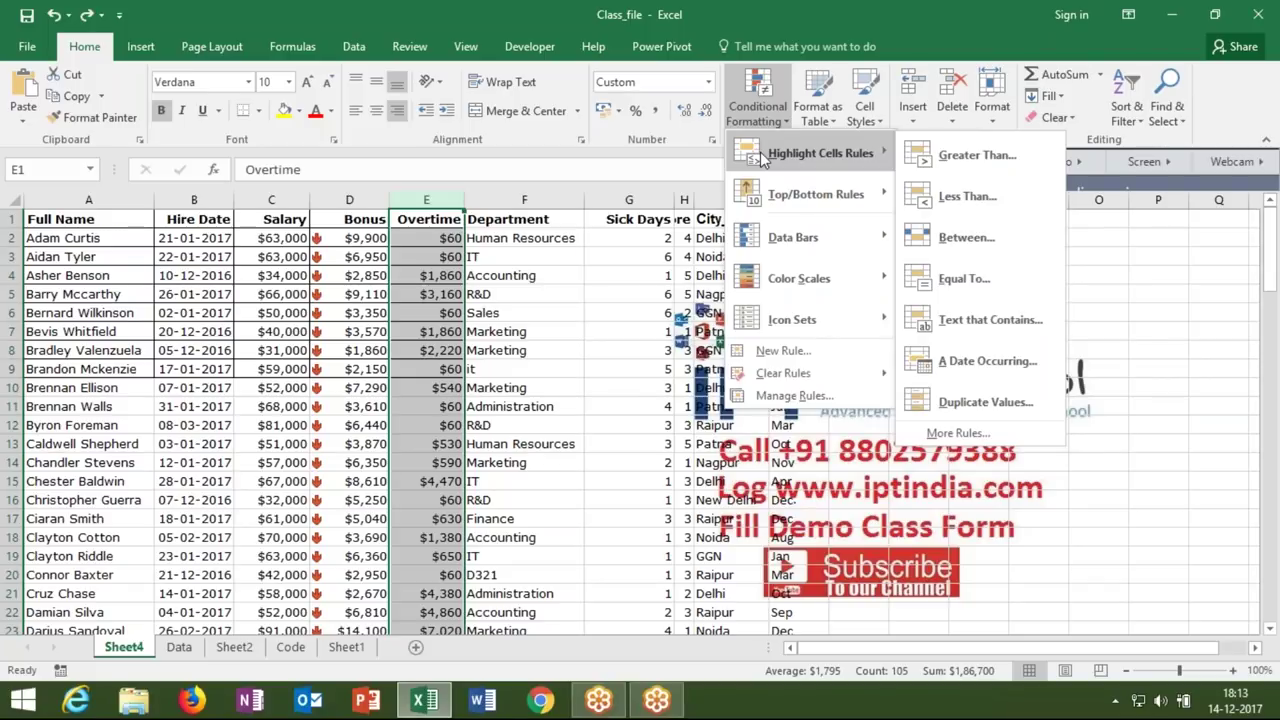
left_click(755, 121)
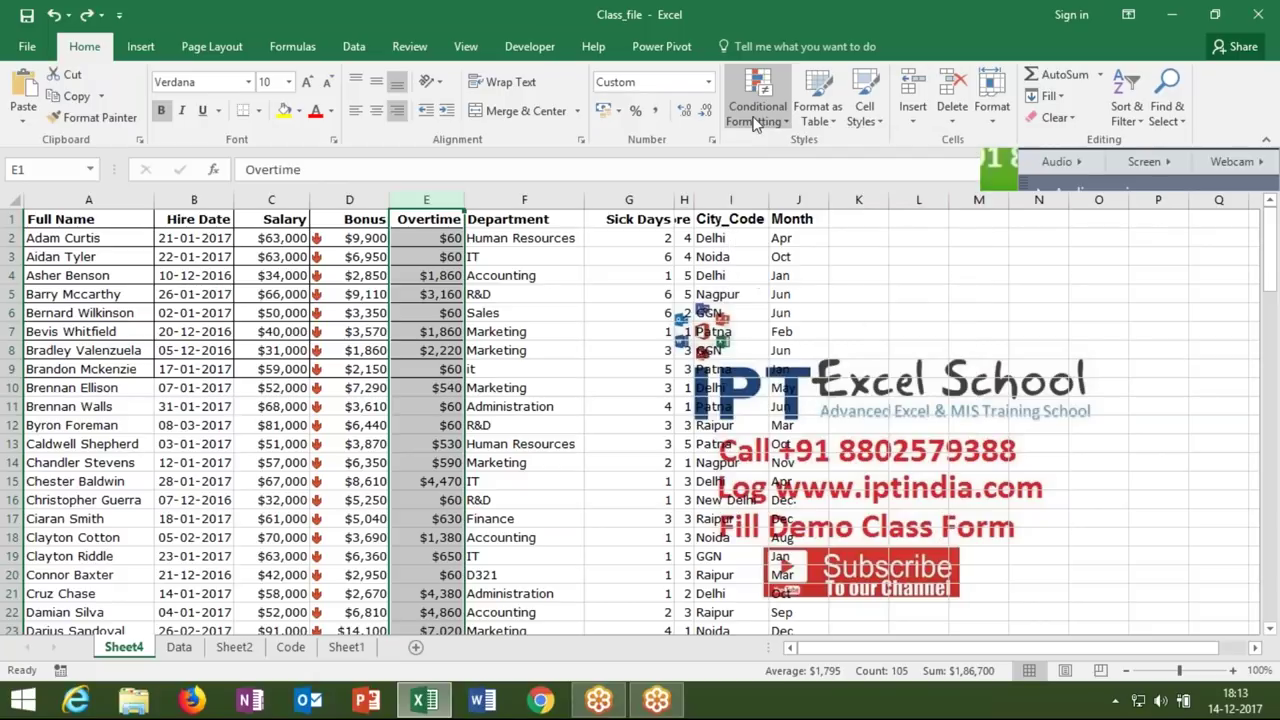
left_click(755, 121)
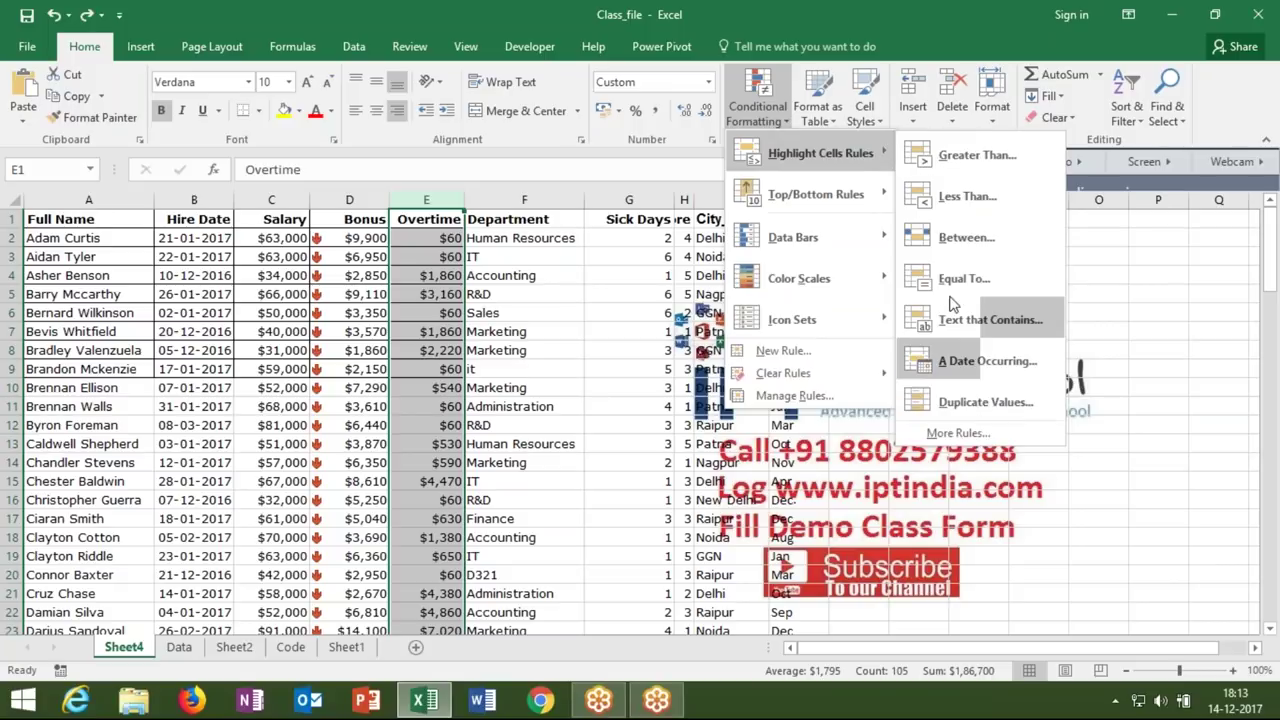
left_click(945, 172)
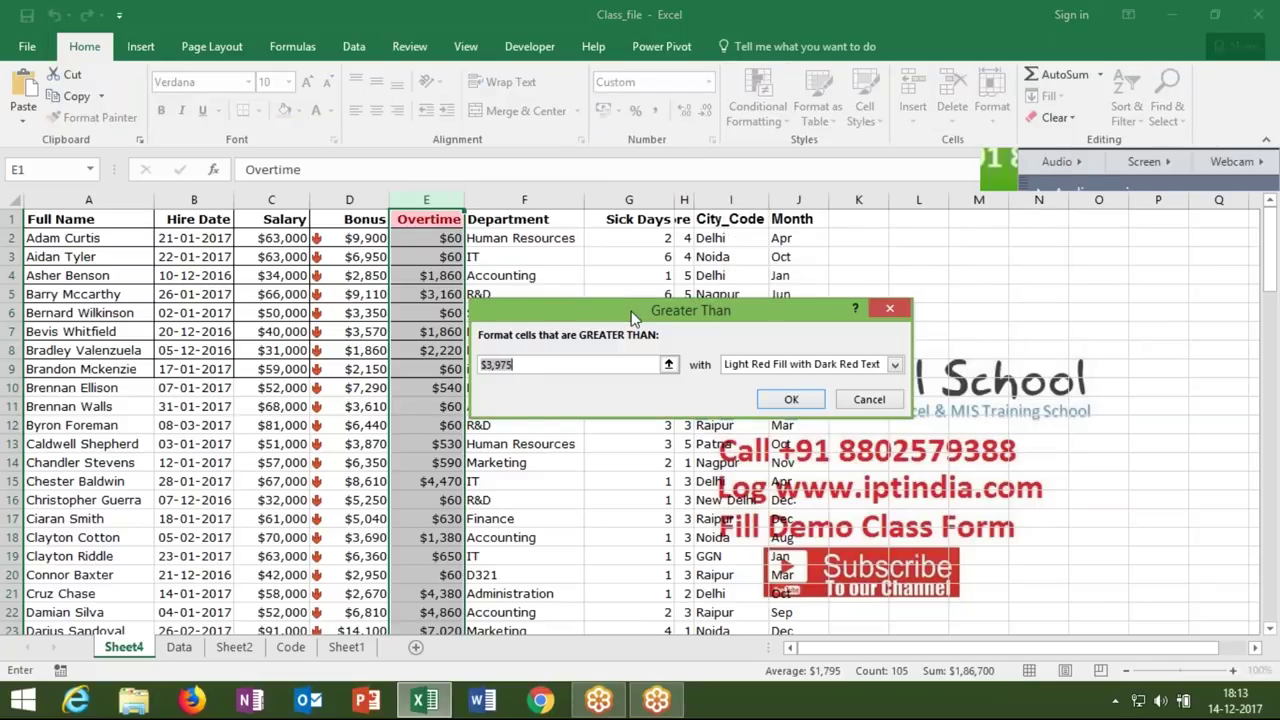
type("2000")
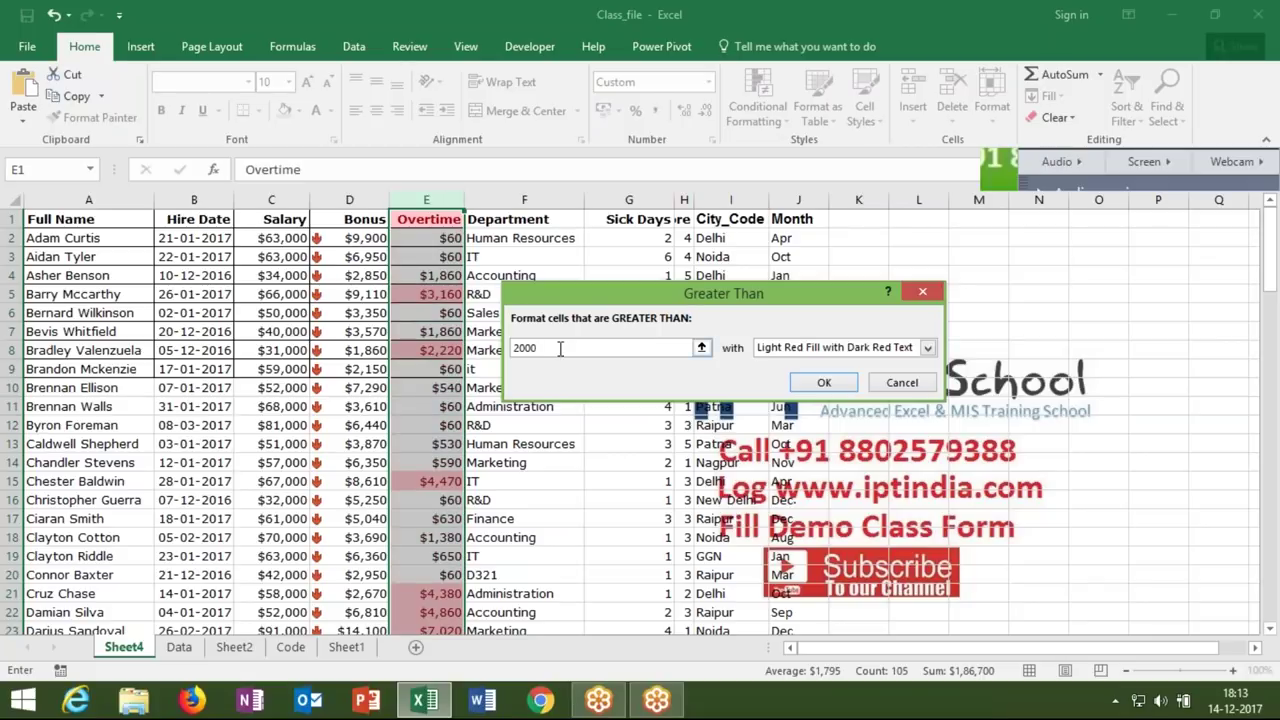
left_click_drag(560, 348, 512, 348)
- Preview the rule with Light Red Fill with Dark Red Text, Yellow Fill with Dark Yellow Text and Green Fill with Dark Green Text
left_click(778, 350)
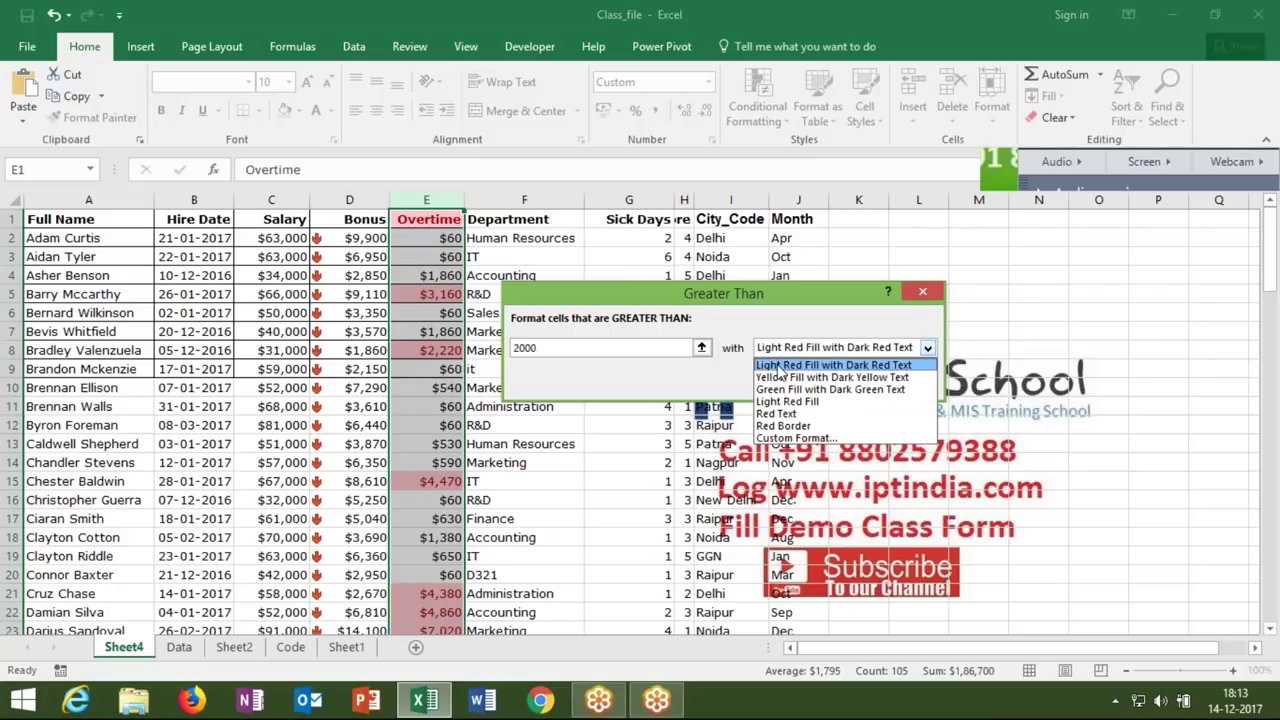
left_click(780, 366)
left_click(778, 350)
left_click(778, 376)
left_click(778, 349)
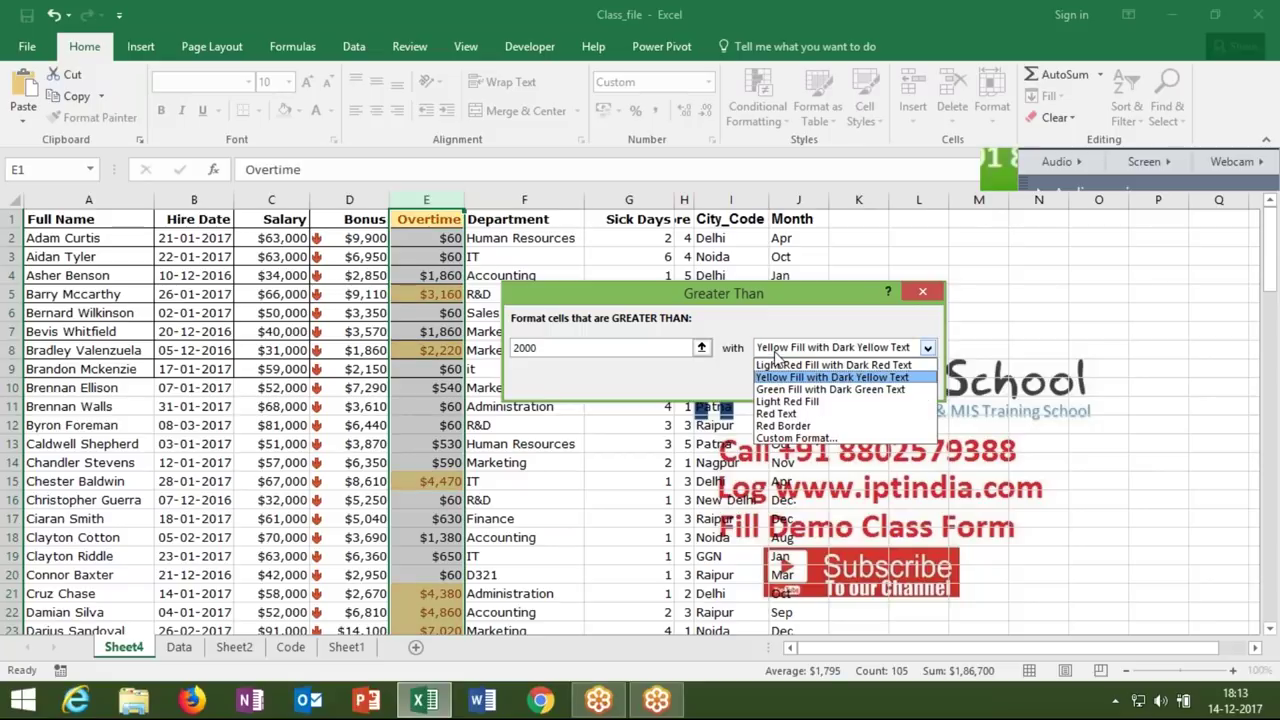
left_click(778, 392)
left_click(783, 350)
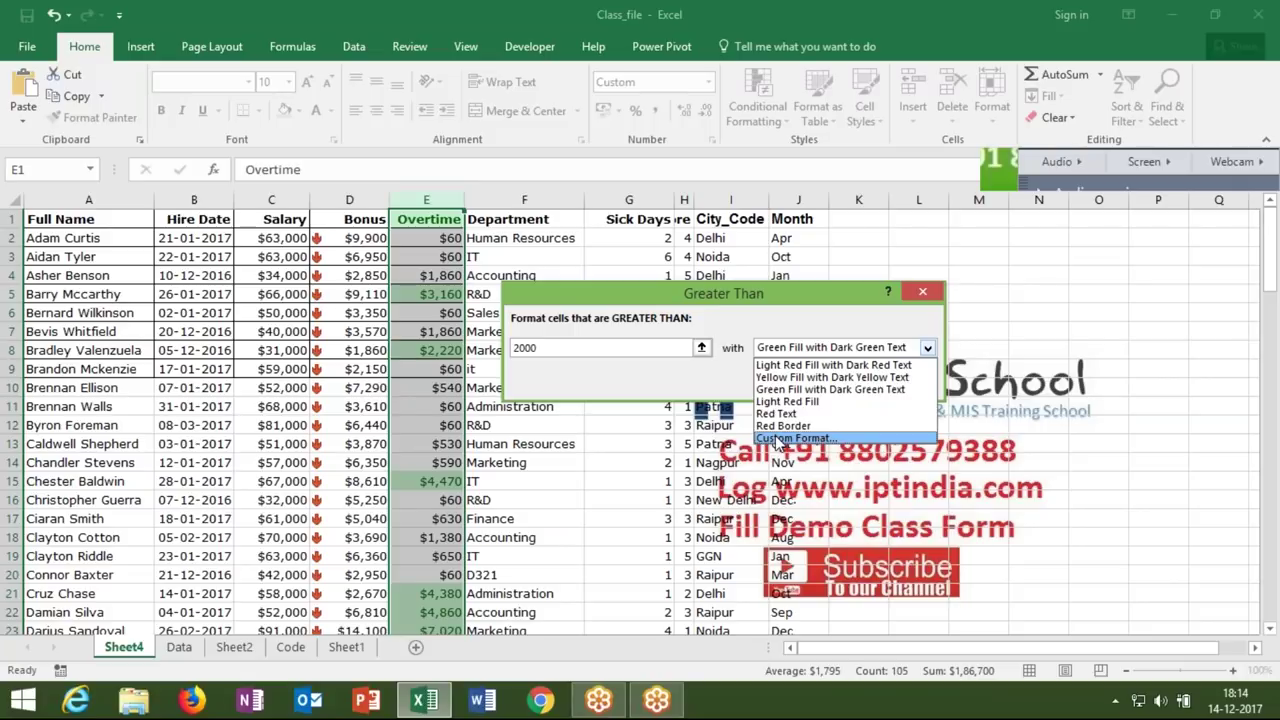
- Try a custom format with a solid green fill for the Greater Than rule and dismiss the rule without applying it
left_click(777, 440)
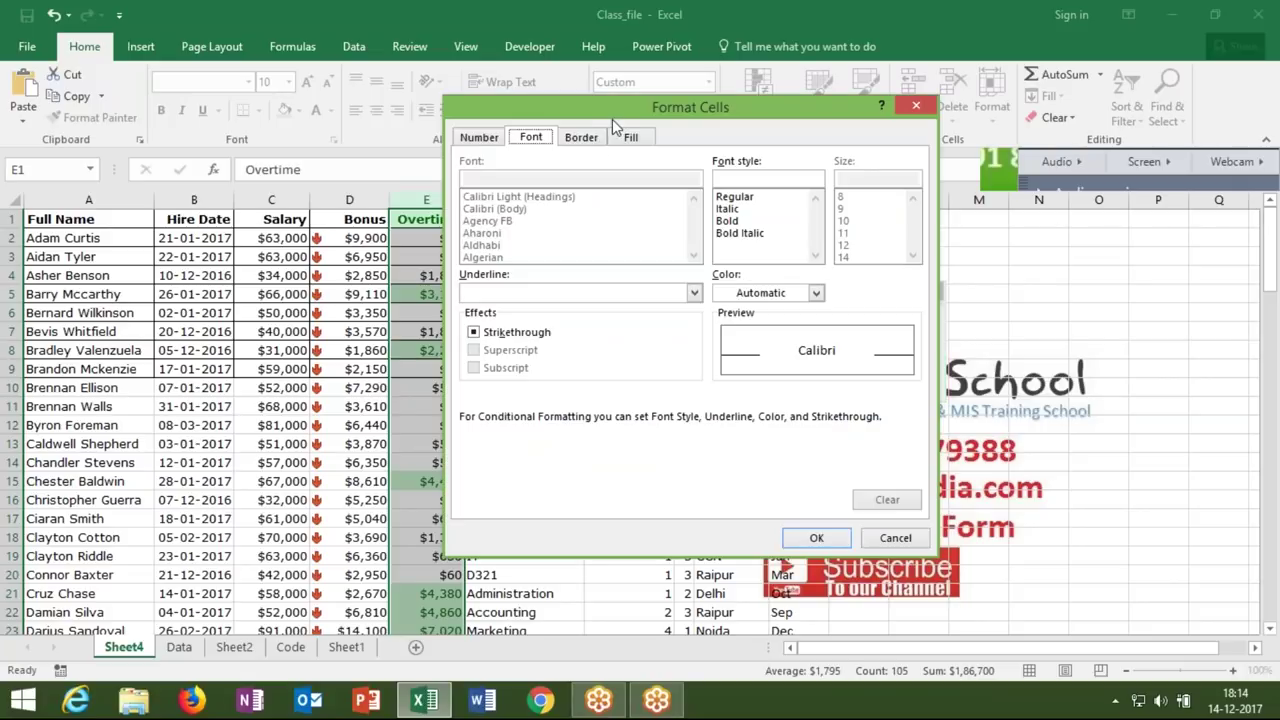
left_click_drag(612, 116, 690, 160)
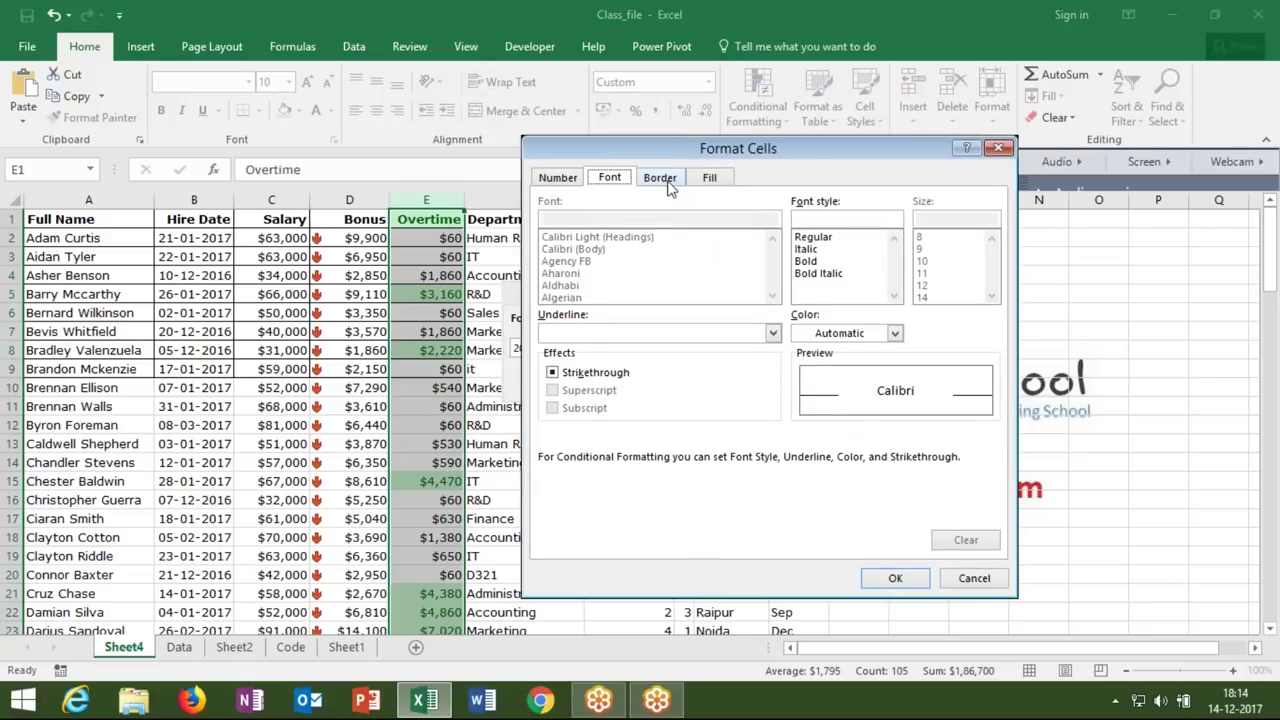
left_click(668, 186)
left_click(697, 181)
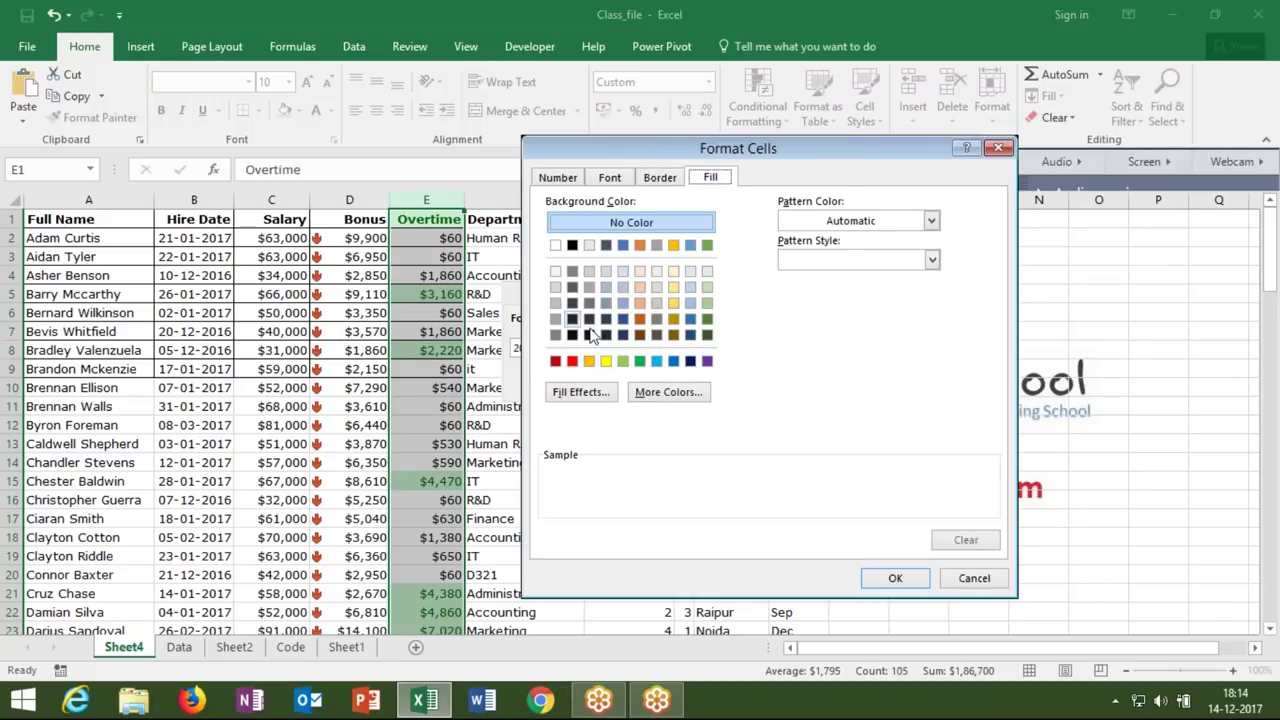
left_click(639, 362)
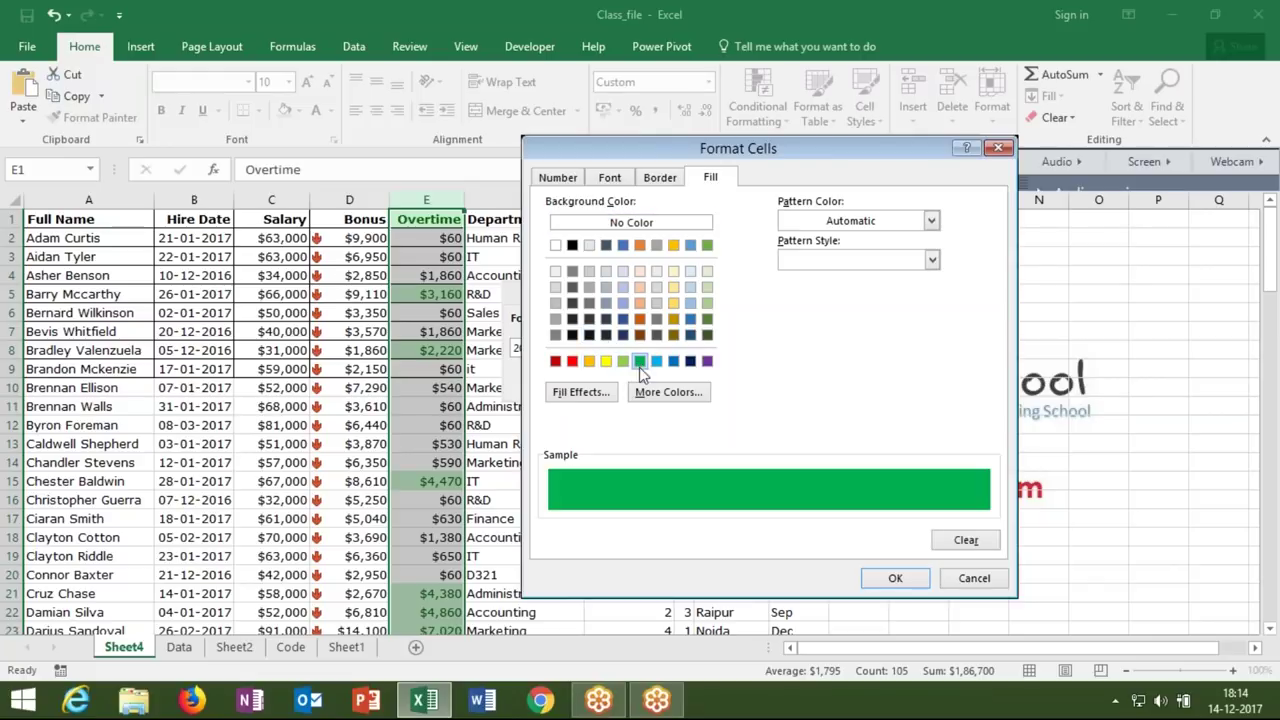
left_click(874, 582)
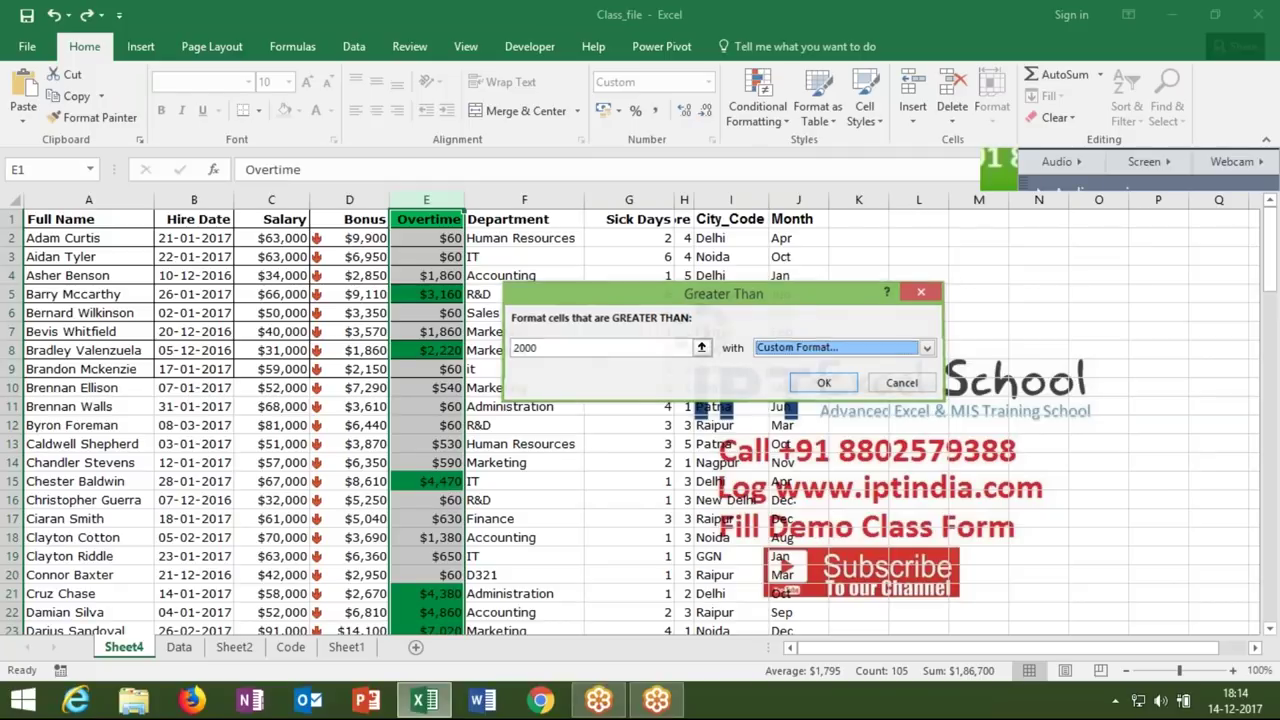
key("Escape")
left_click(757, 118)
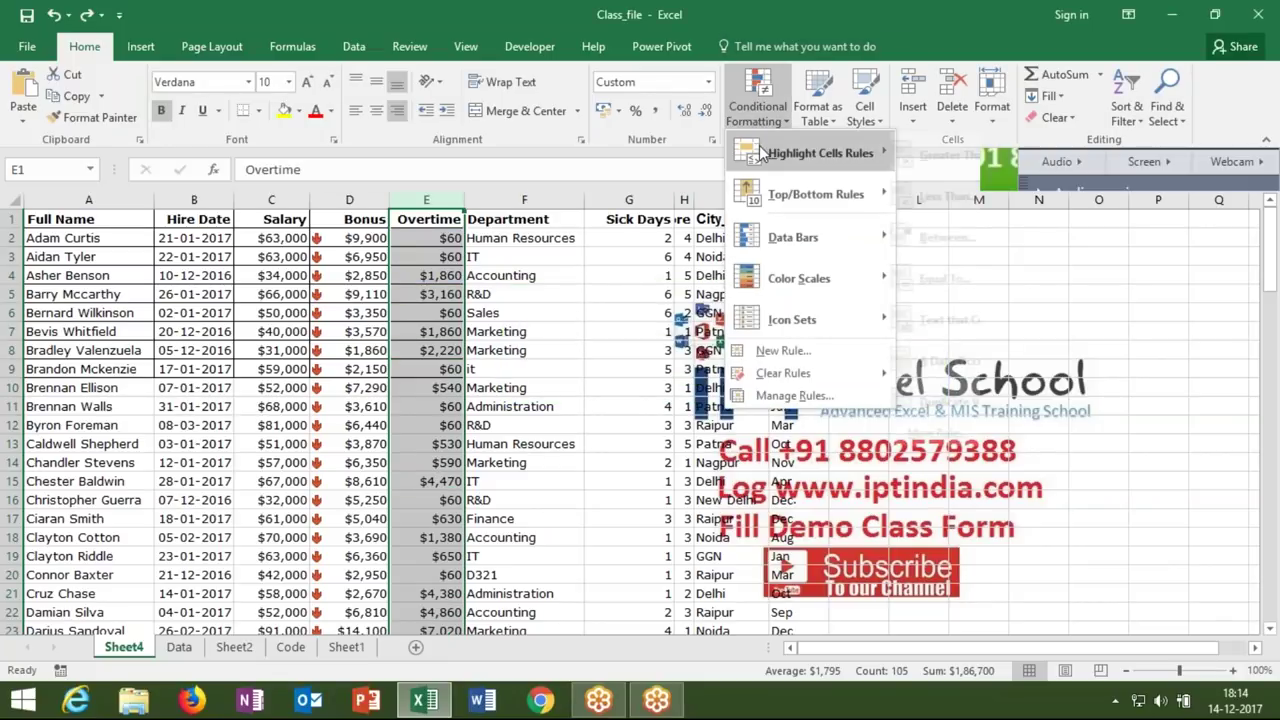
mouse_move(820, 152)
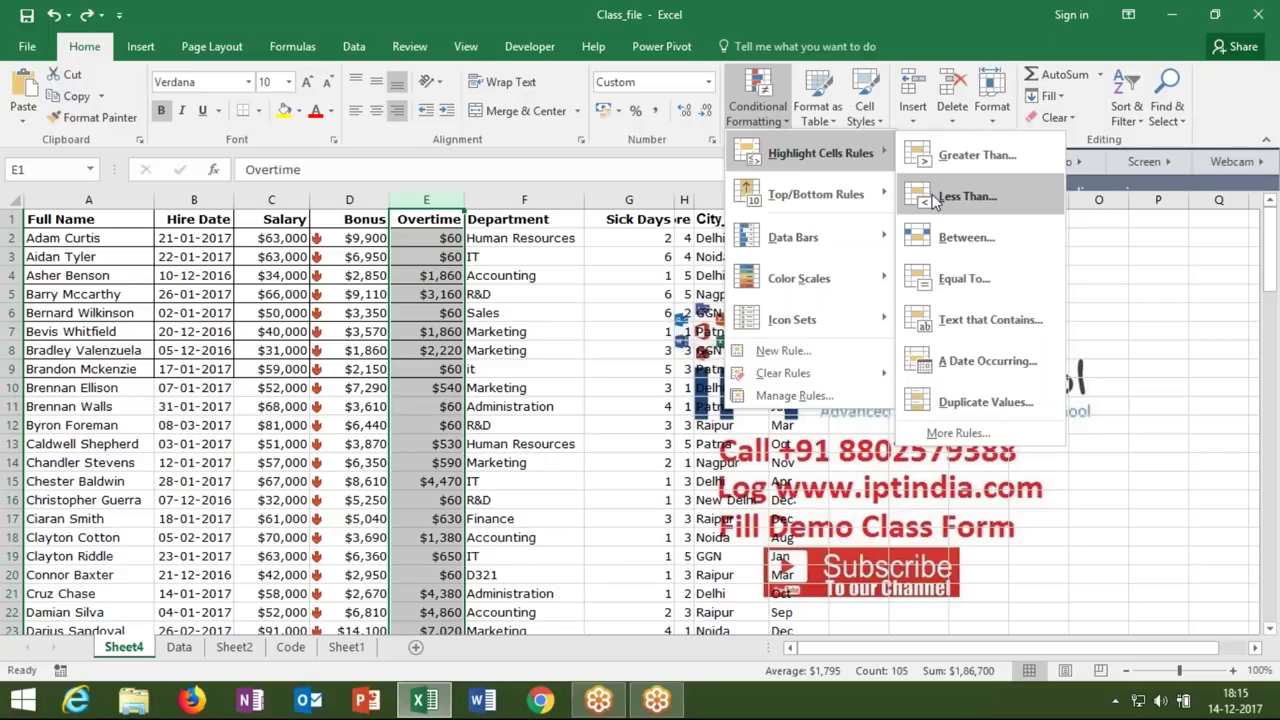
left_click(510, 250)
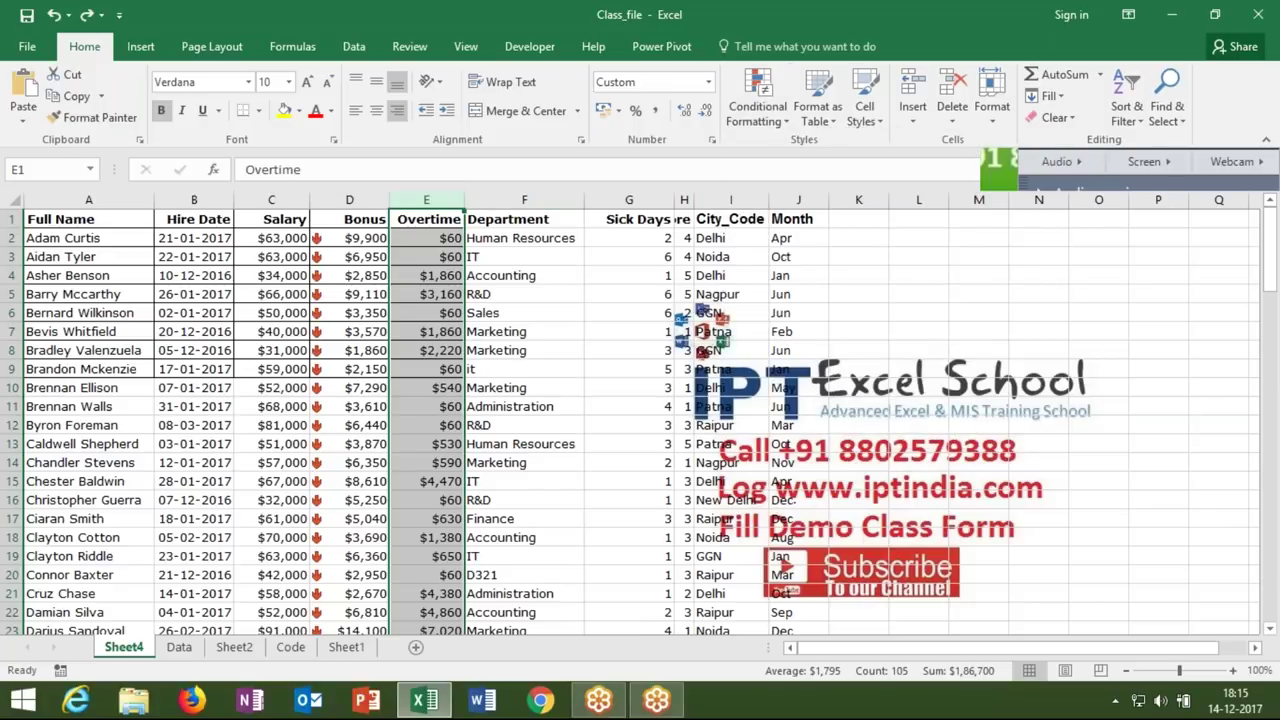
- Preview an Equal To highlight rule for the value "it" on the Department column and cancel it
left_click(524, 200)
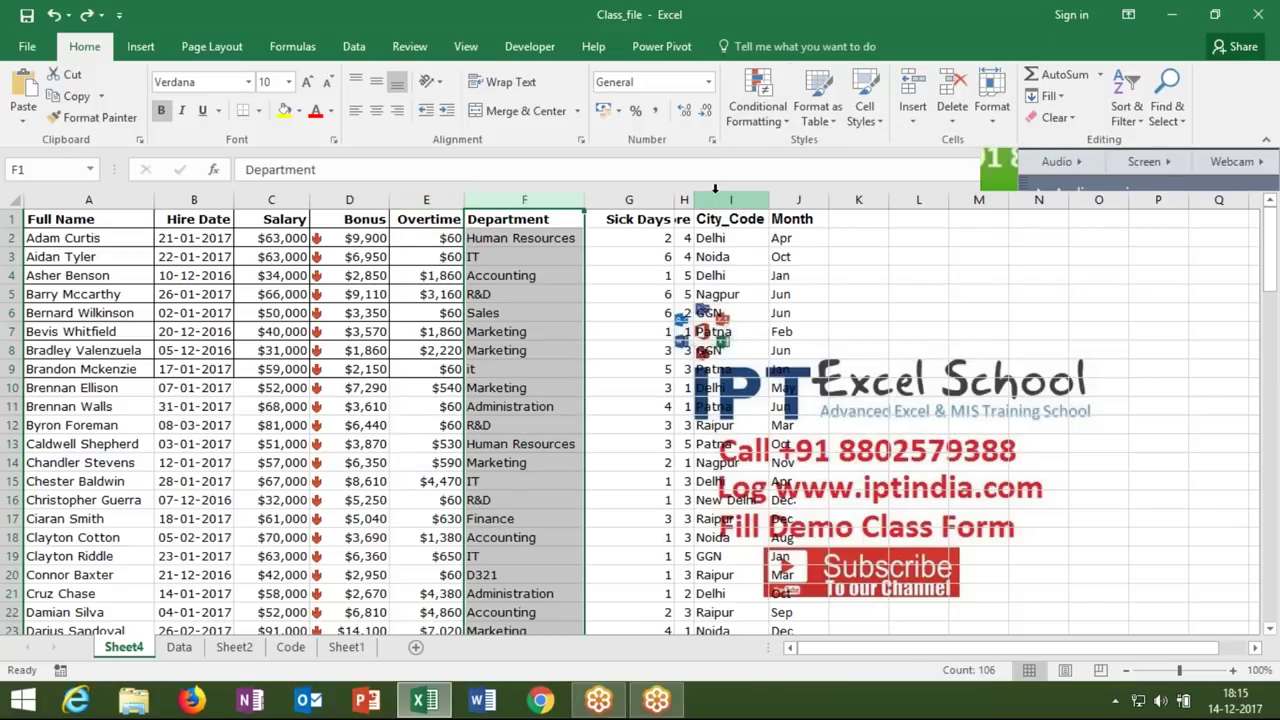
left_click(757, 95)
mouse_move(752, 150)
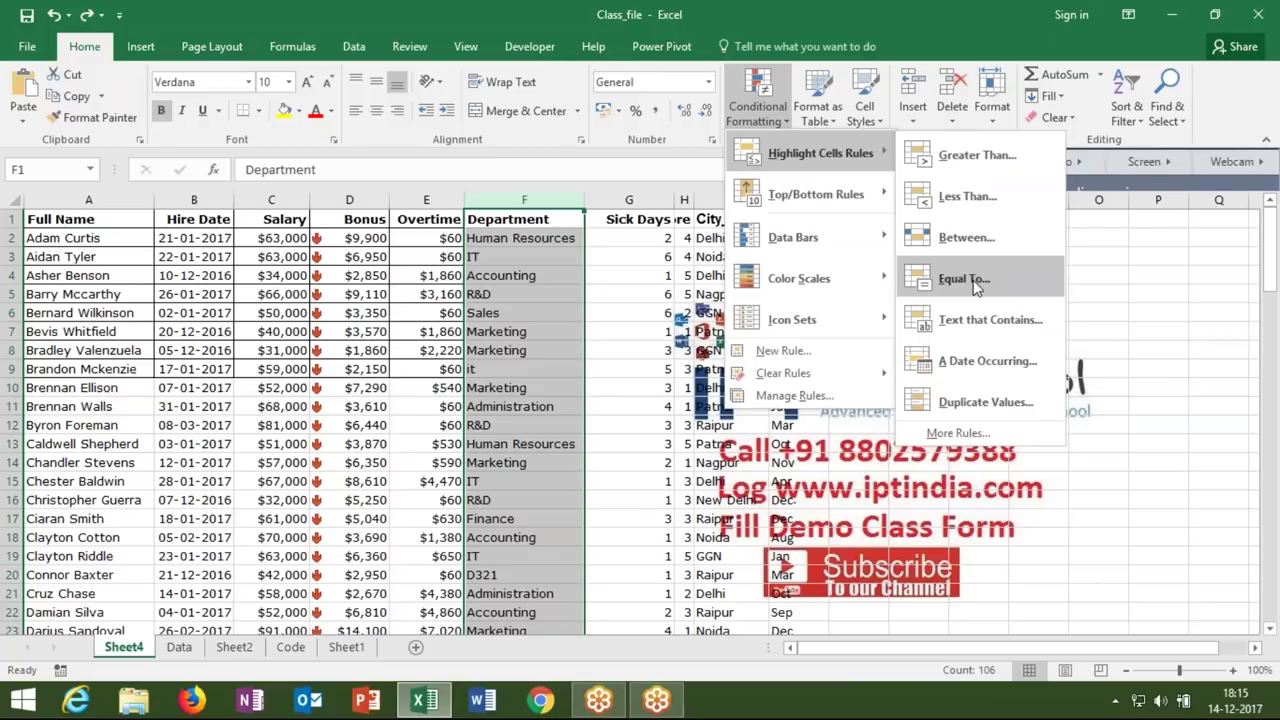
left_click(963, 279)
left_click(975, 278)
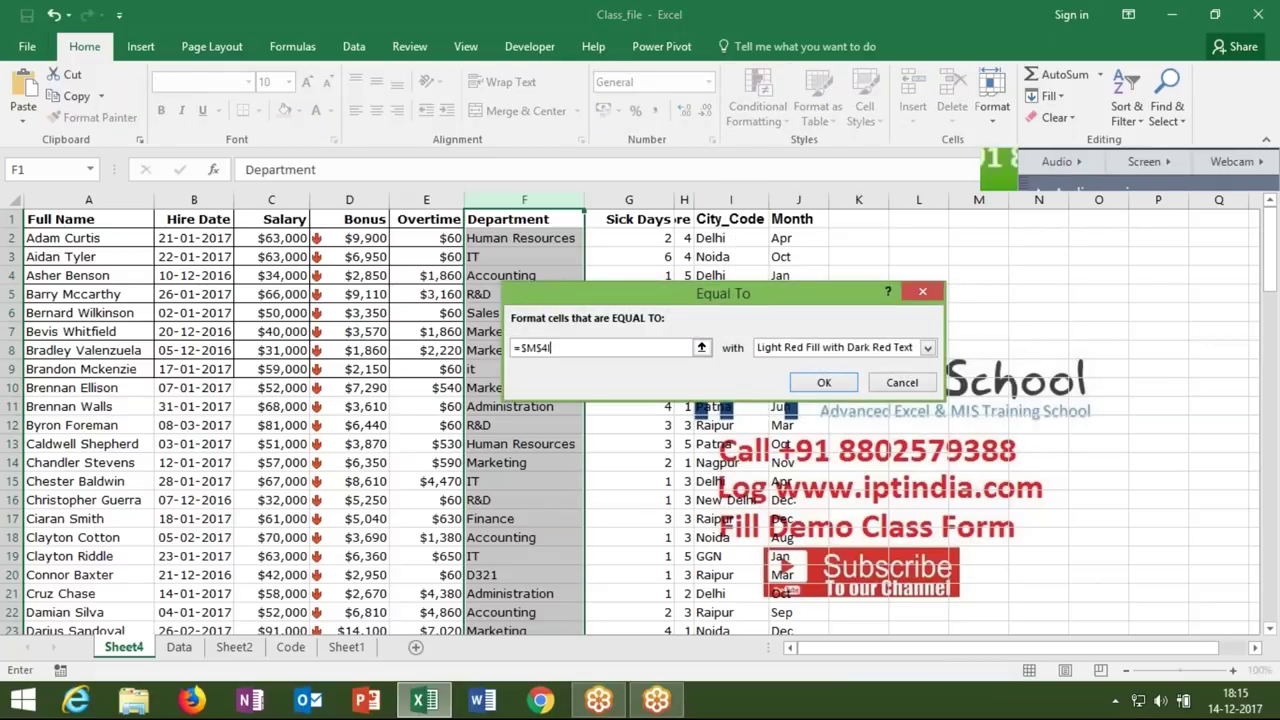
key("BackSpace")
key("BackSpace")
key("BackSpace")
key("BackSpace")
key("BackSpace")
type("it")
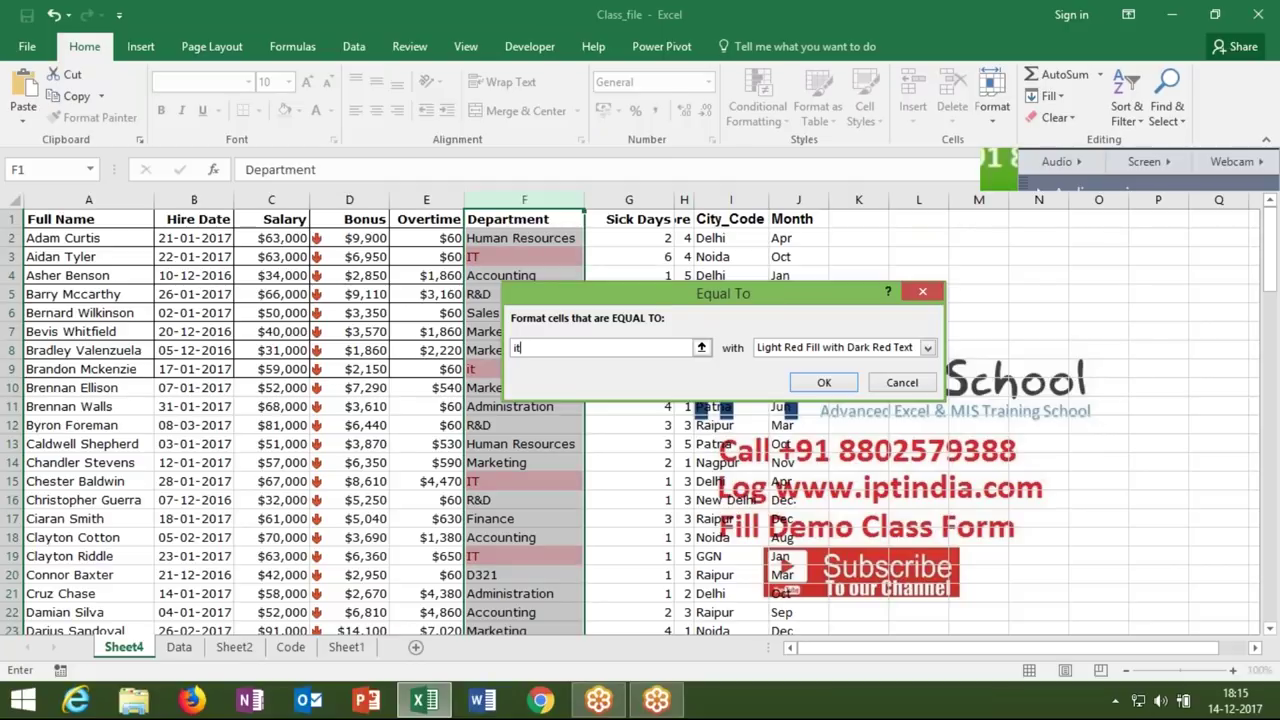
key("Escape")
left_click(757, 105)
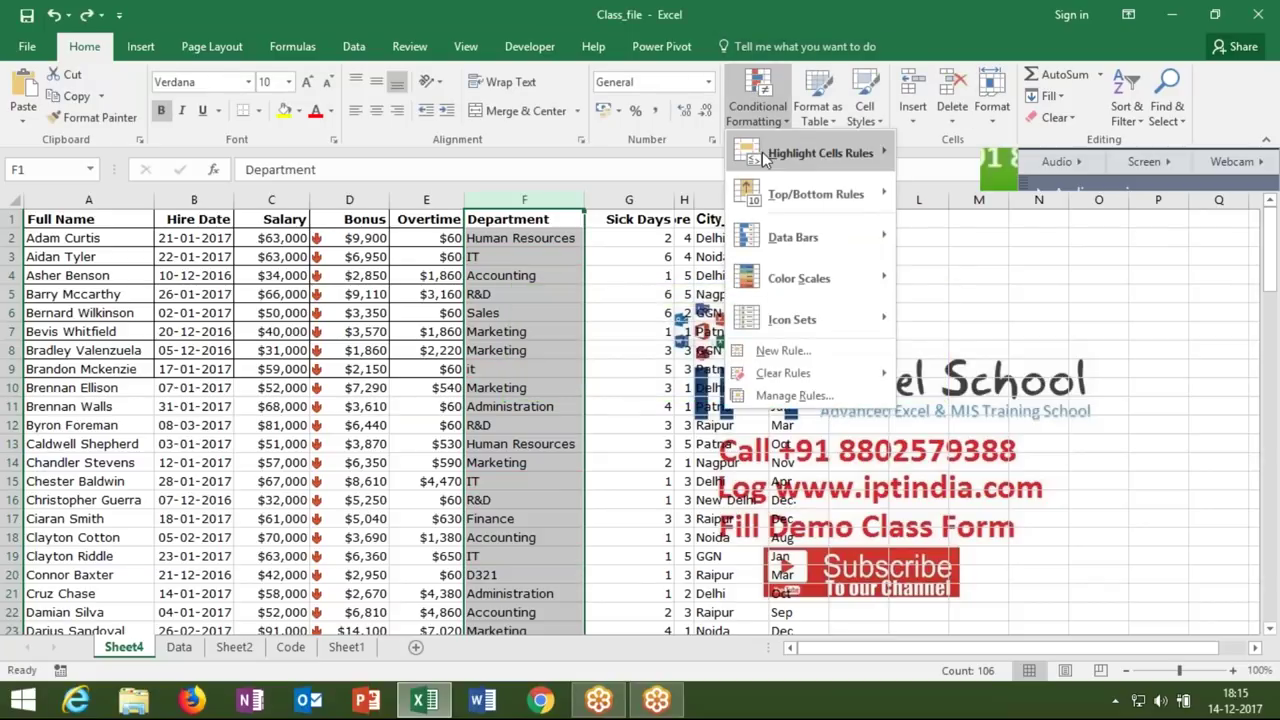
mouse_move(765, 158)
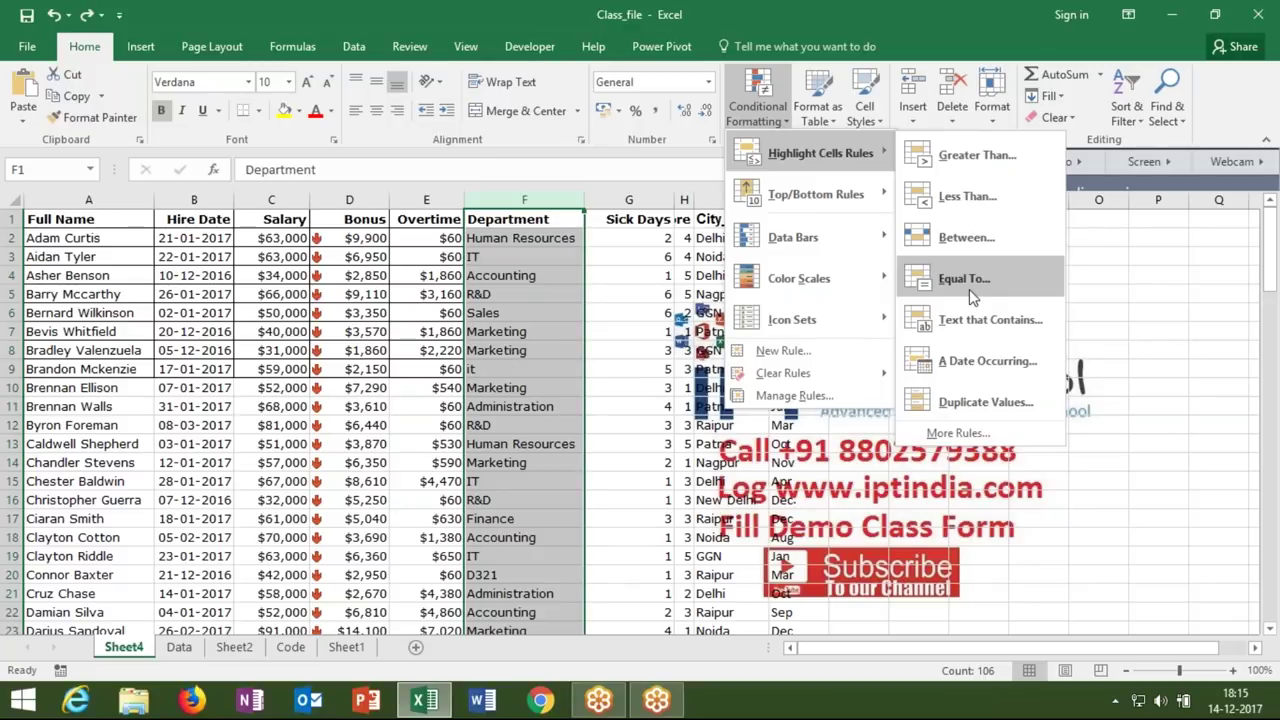
left_click(640, 581)
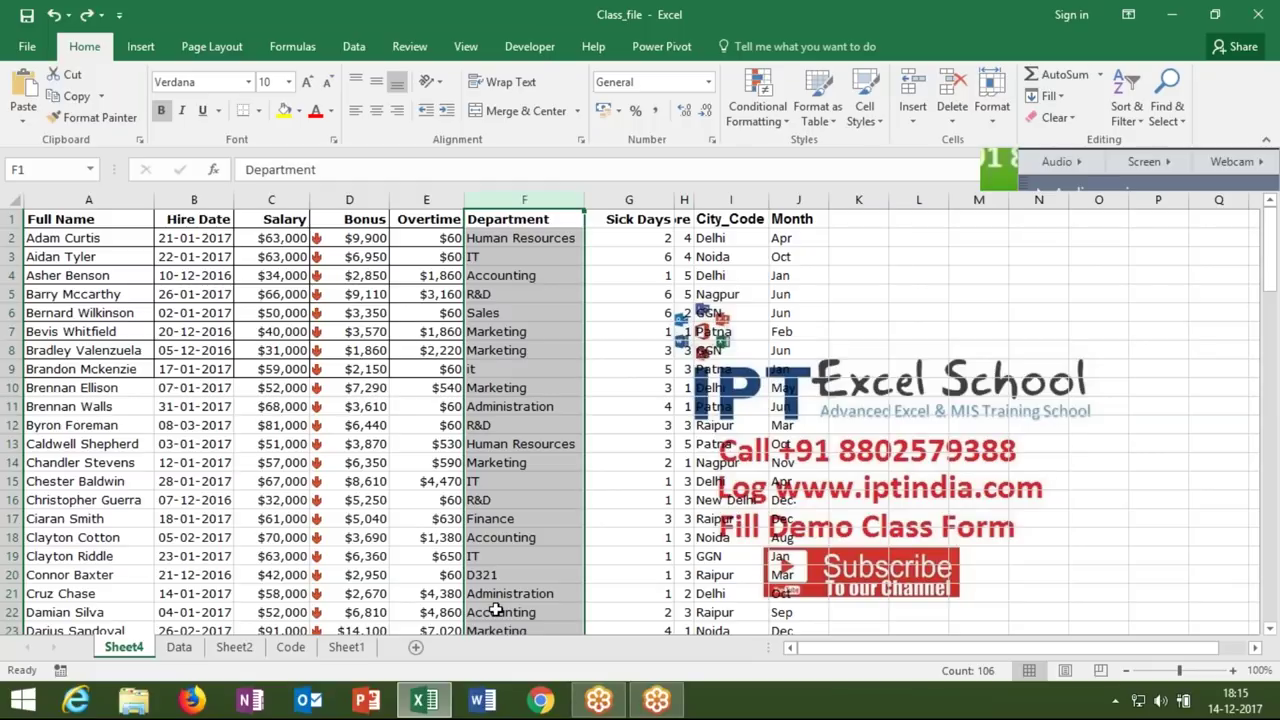
- Preview the Equal To highlight rule on the Department column with uppercase "IT" and clear the value
left_click(757, 114)
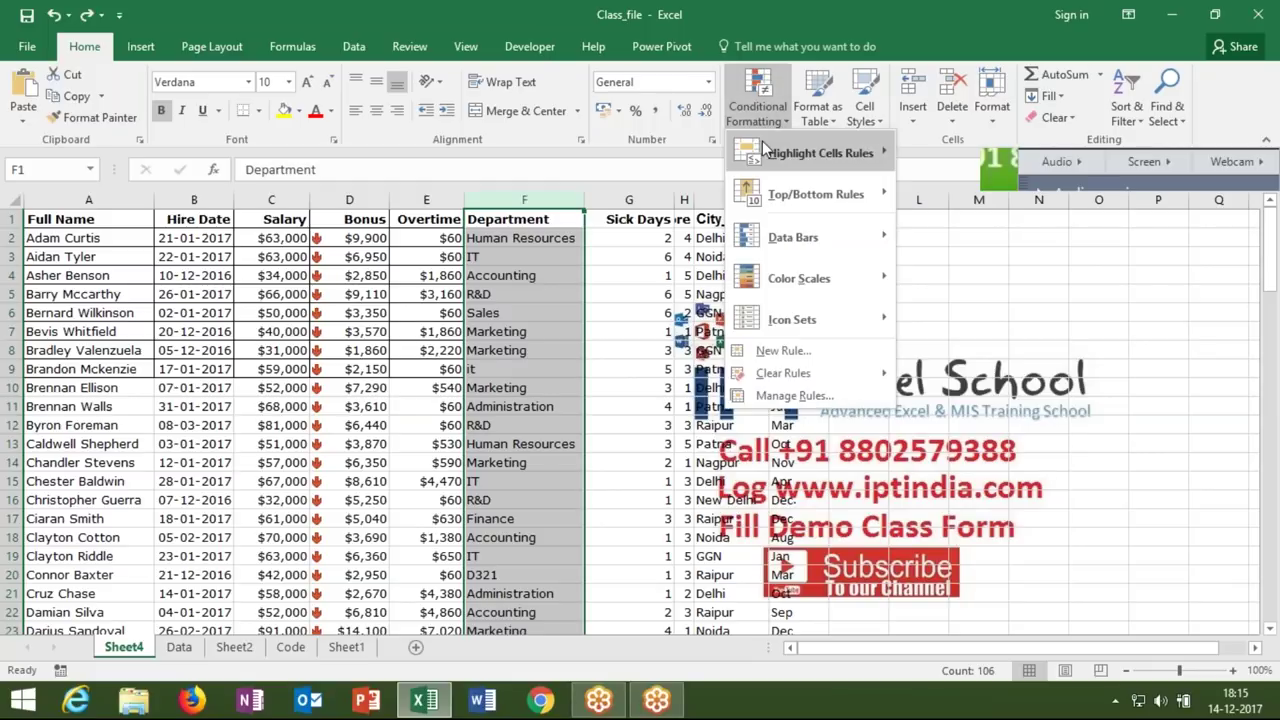
mouse_move(820, 153)
left_click(962, 280)
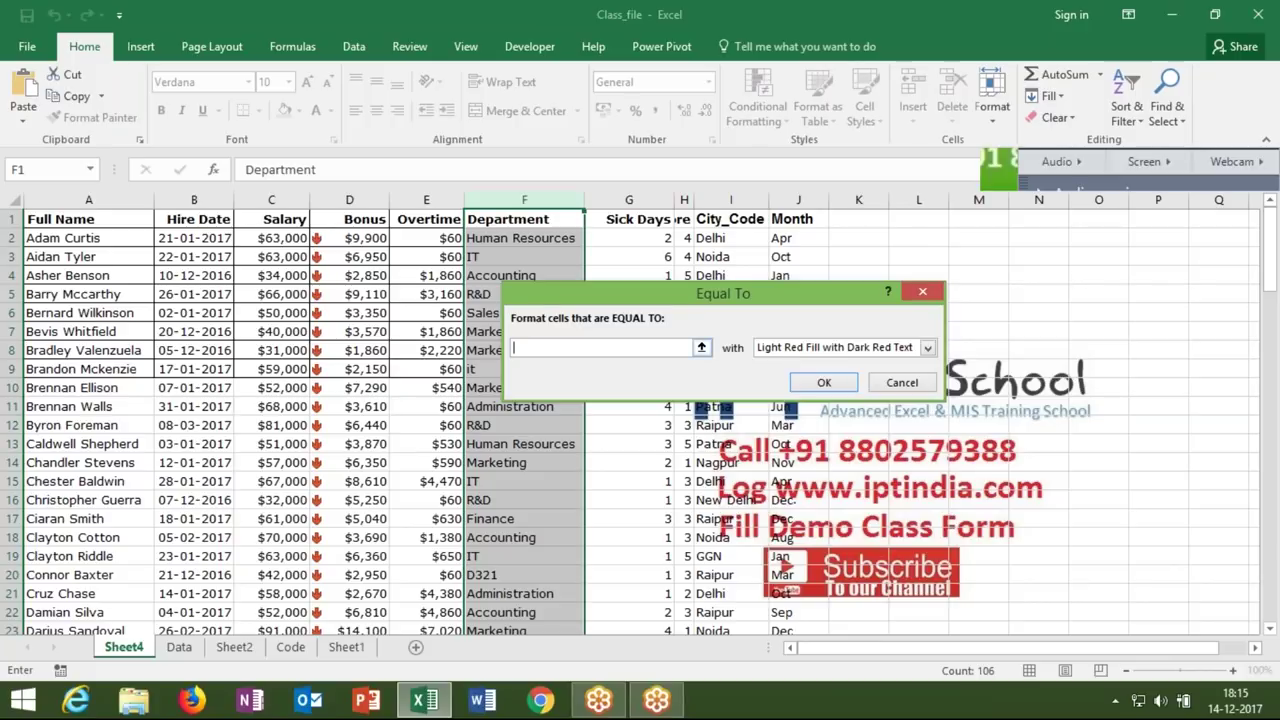
type("IT")
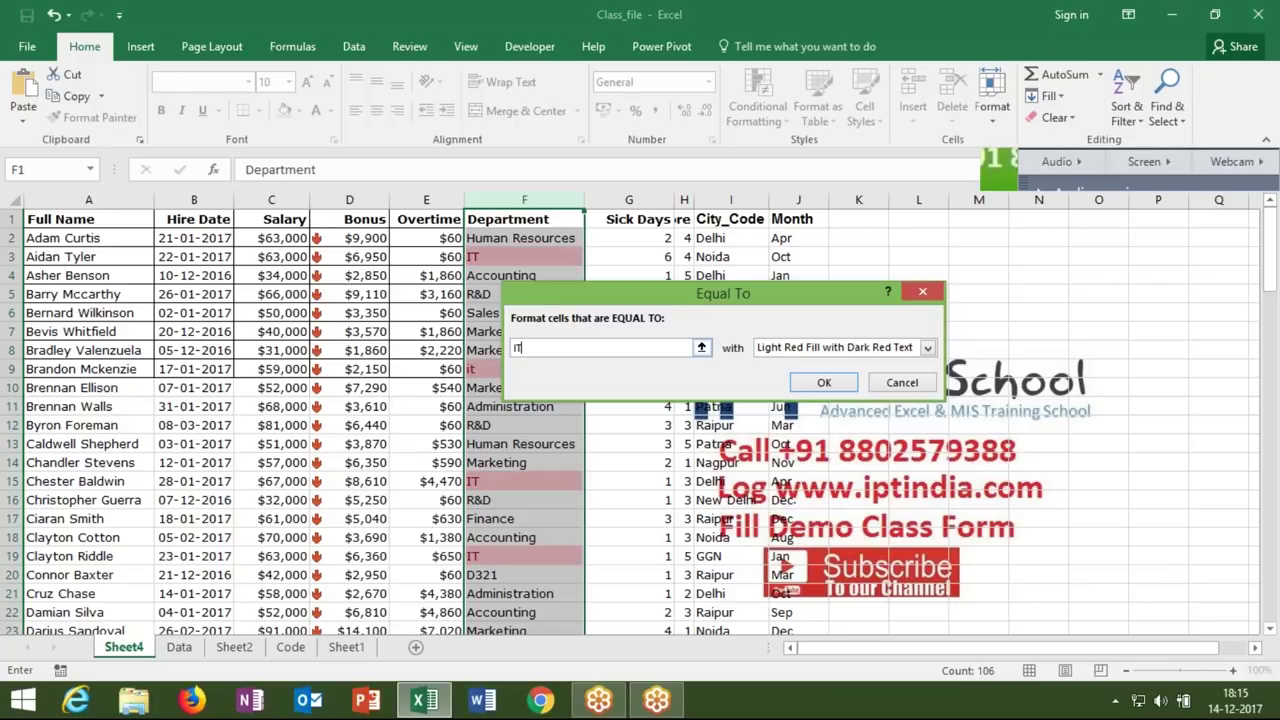
key("BackSpace")
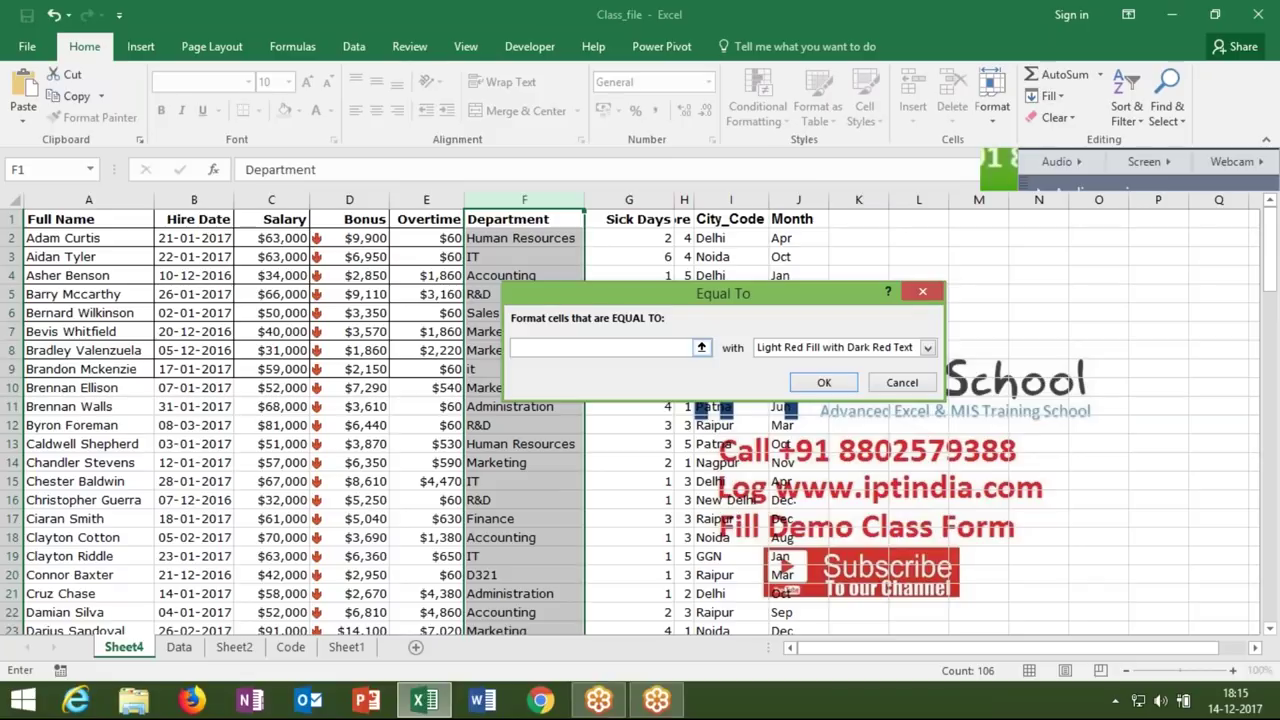
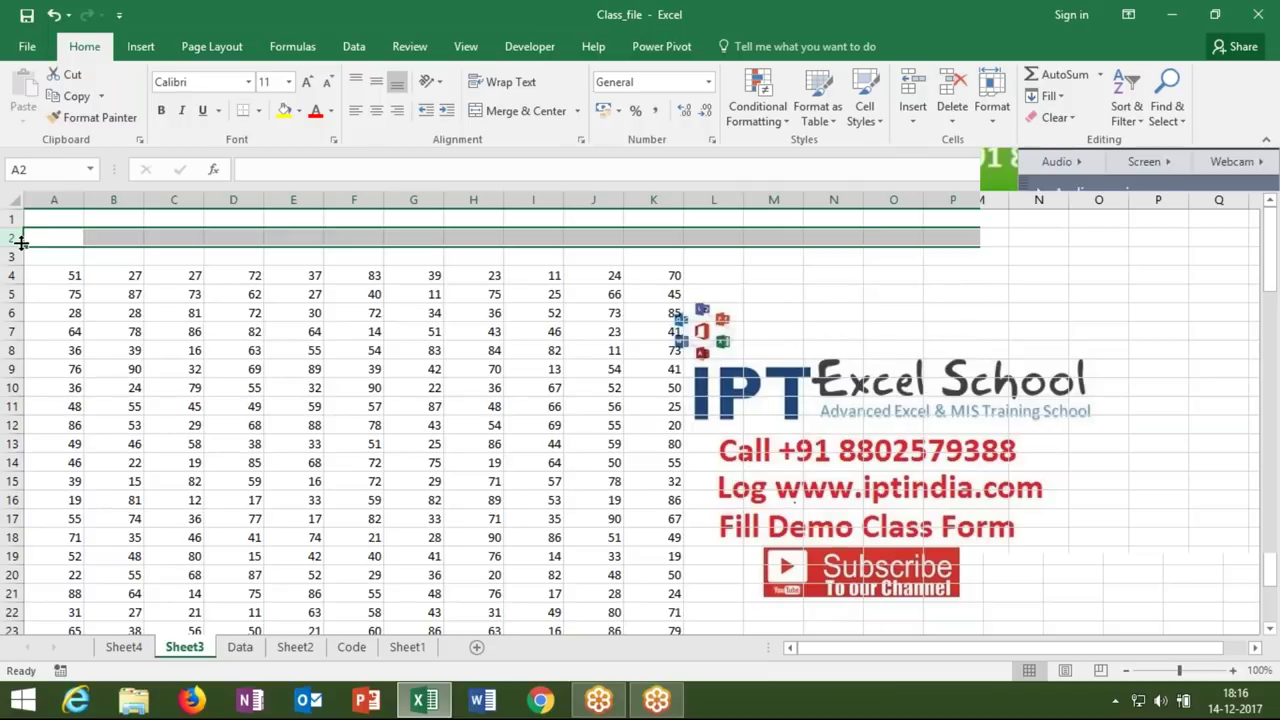
- Enter the label Target Value in A1 of Sheet3 with column A fitted to it, and 52 beside it in B1
type("Ta")
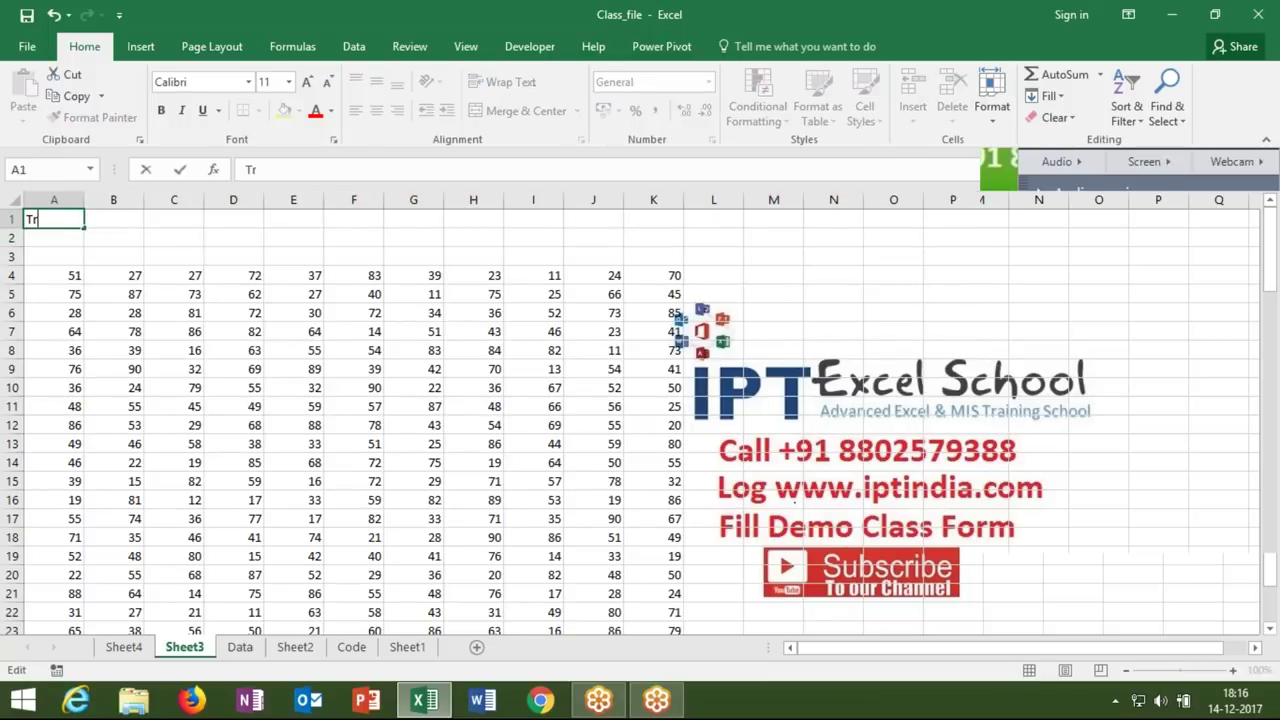
type("rget Value")
left_click_drag(113, 237, 113, 630)
double_click(84, 200)
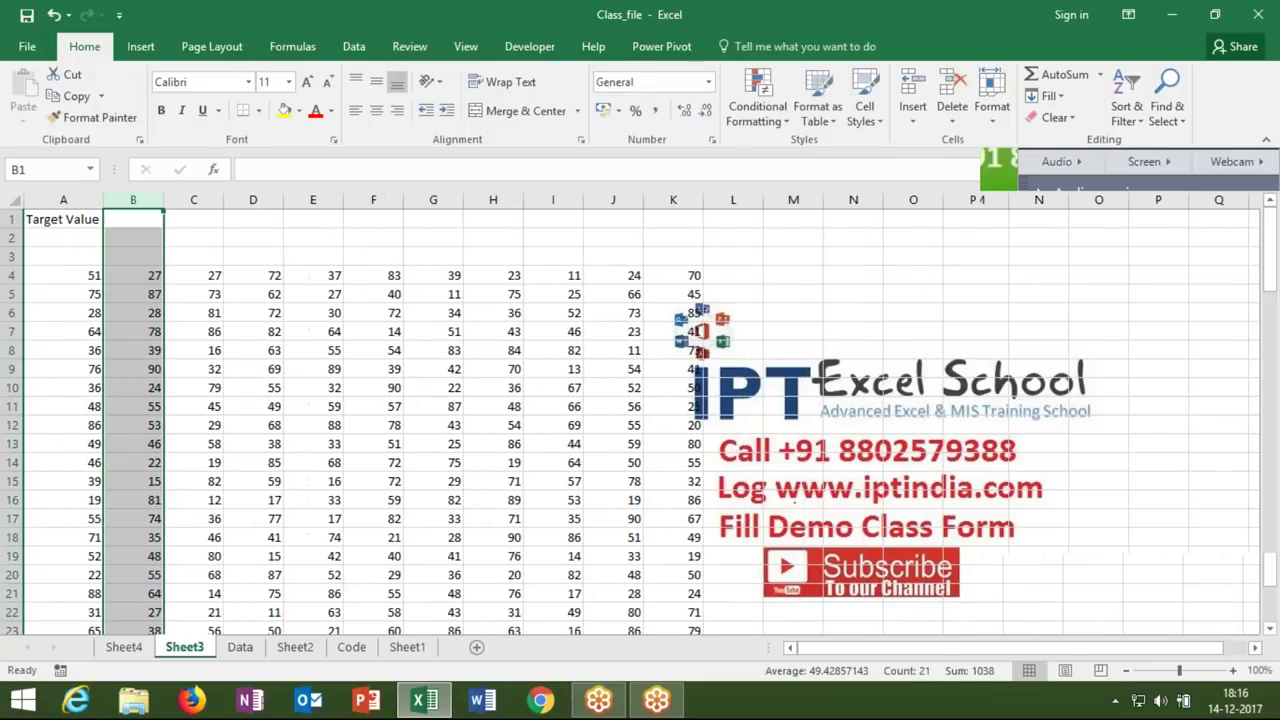
left_click(148, 222)
type("52")
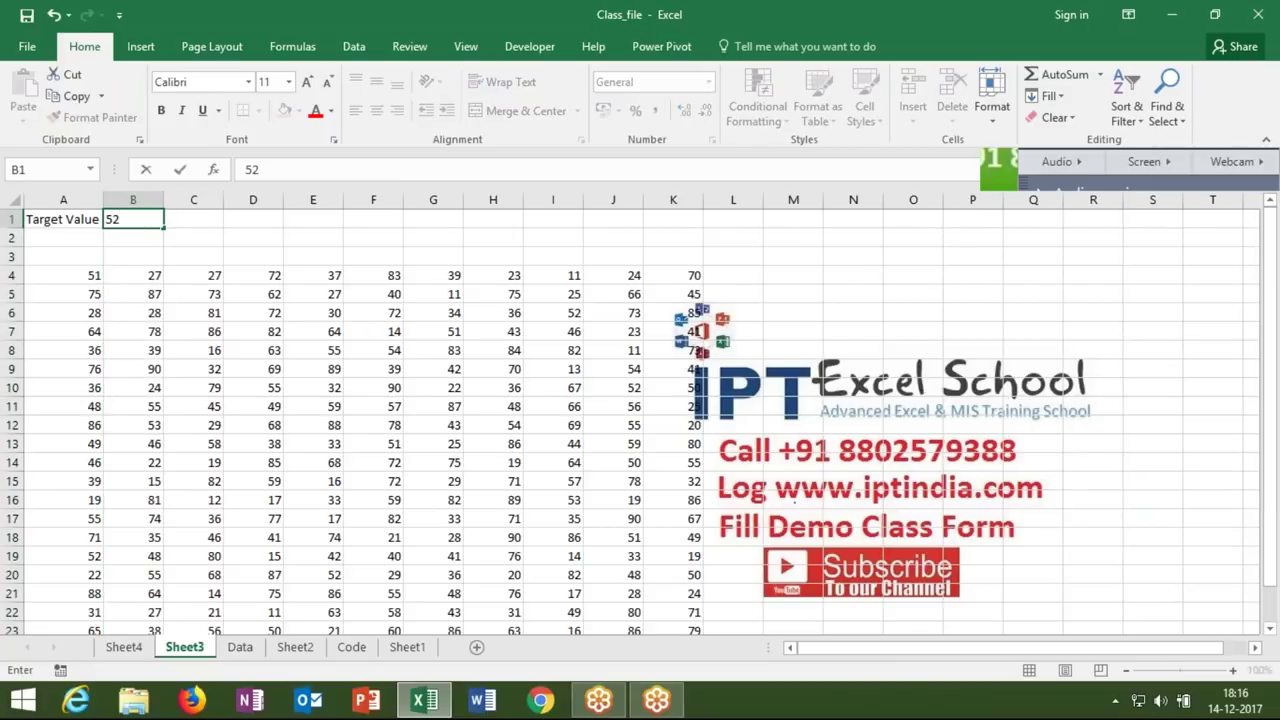
left_click(160, 257)
- Start an Equal To highlight rule for the value 52 on the number table A4:K24
left_click_drag(55, 277, 605, 440)
left_click_drag(636, 494, 646, 590)
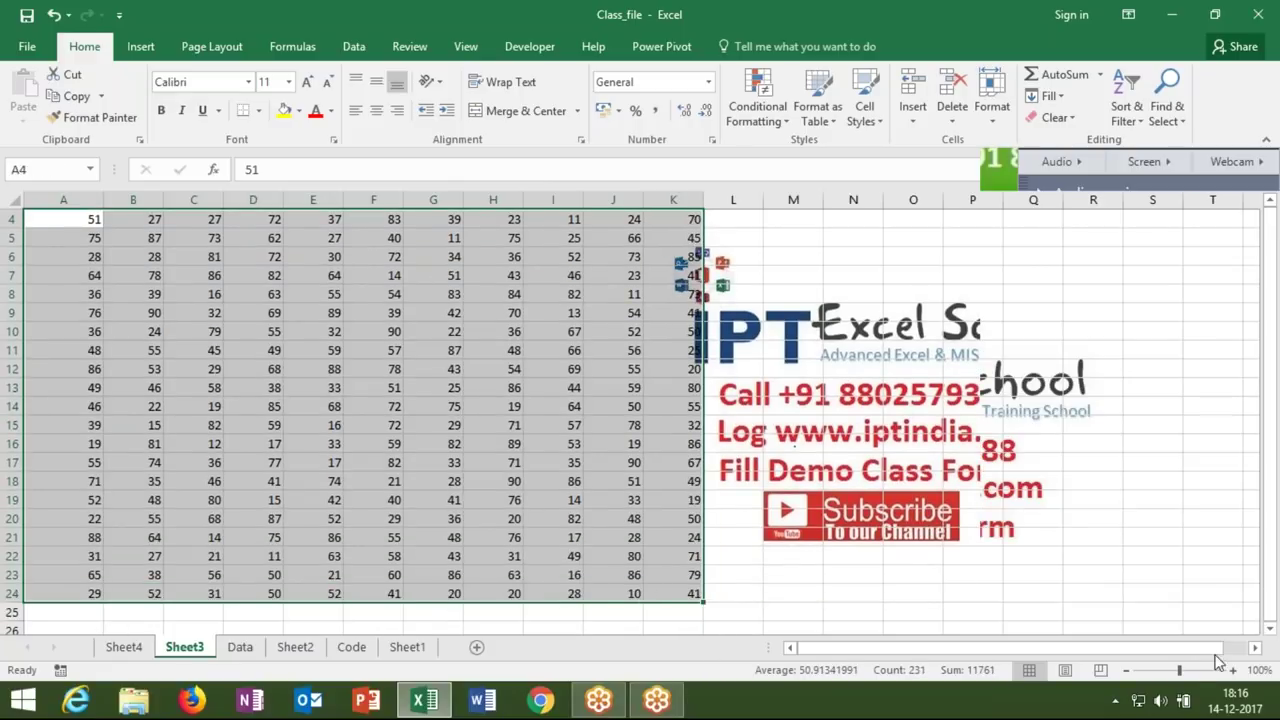
left_click(1172, 672)
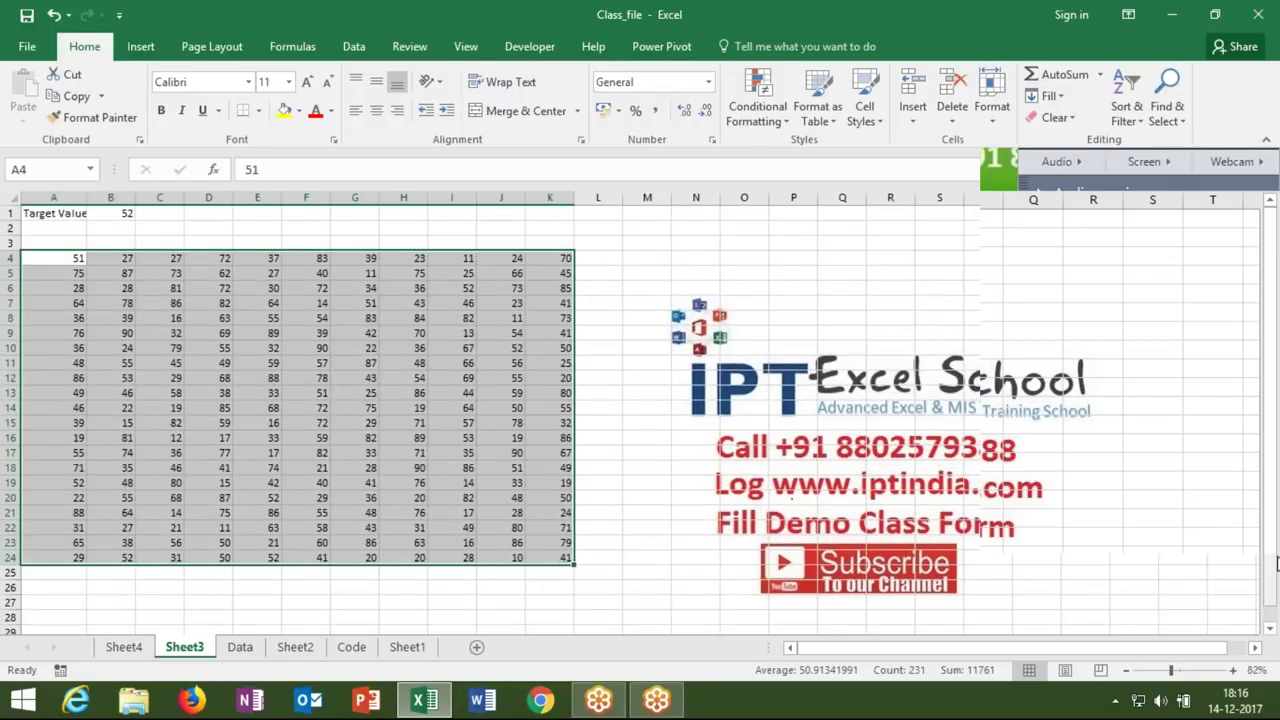
left_click(760, 112)
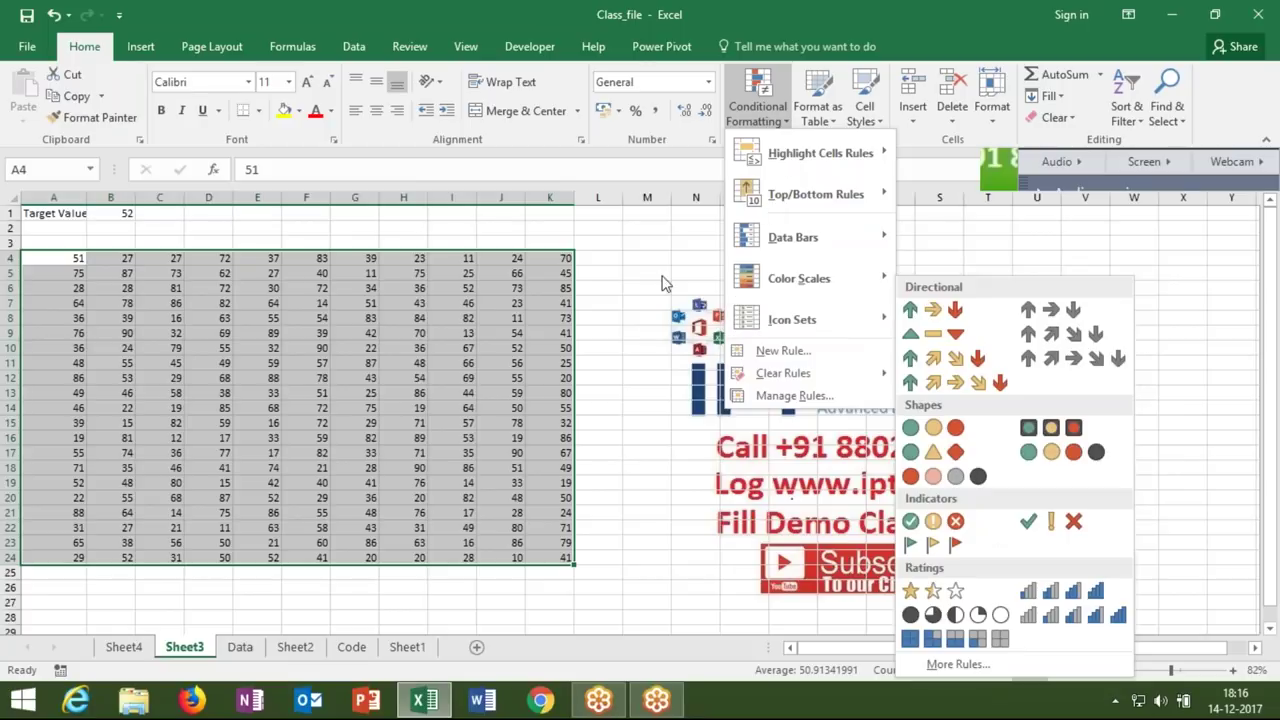
mouse_move(772, 160)
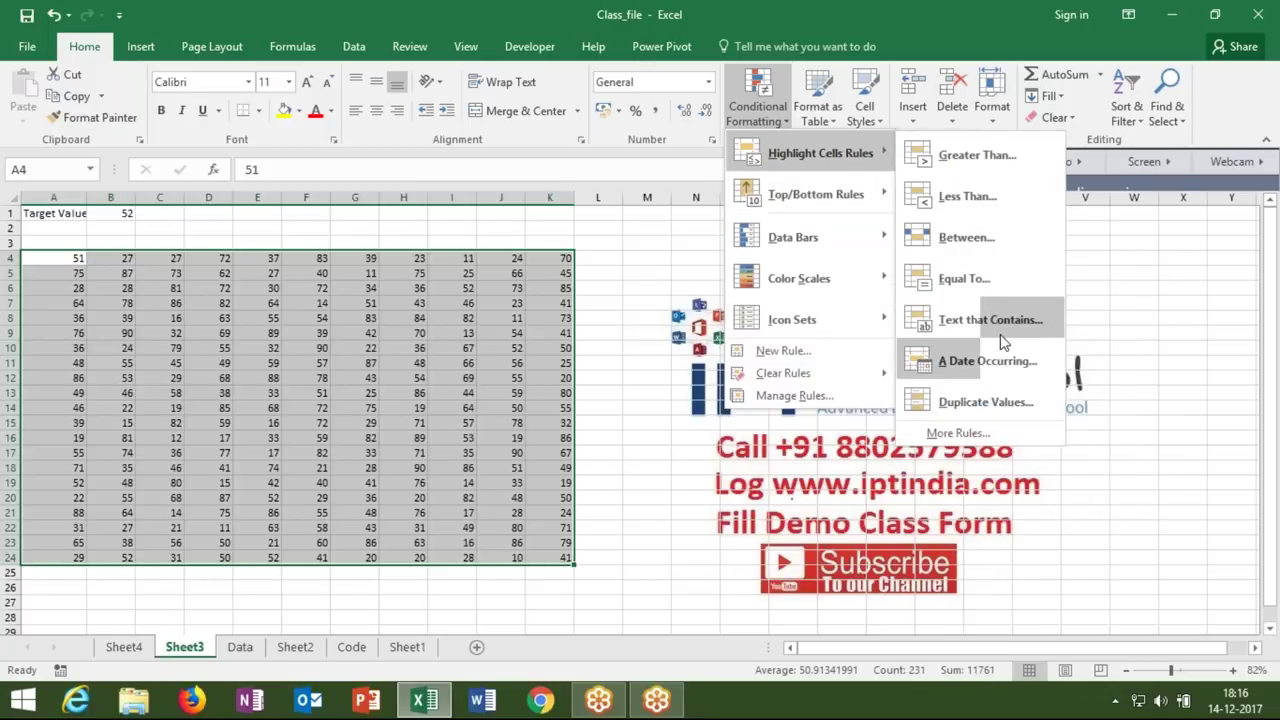
left_click(965, 279)
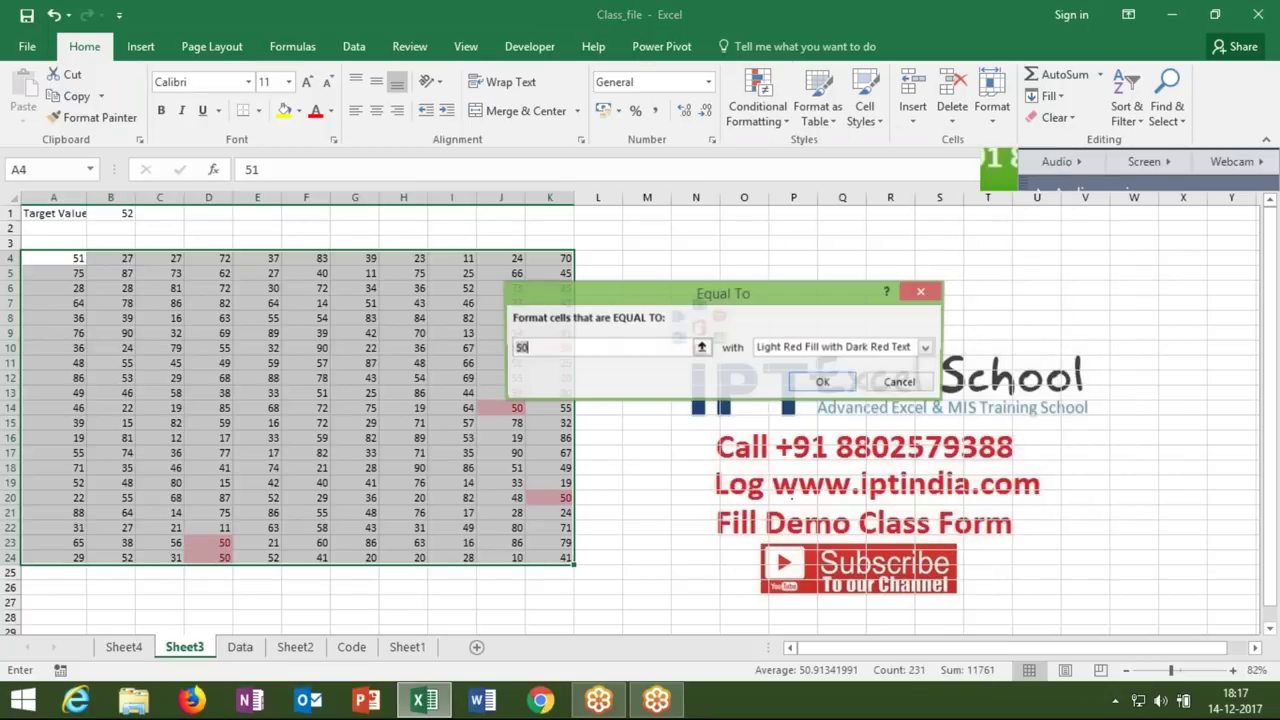
type("52")
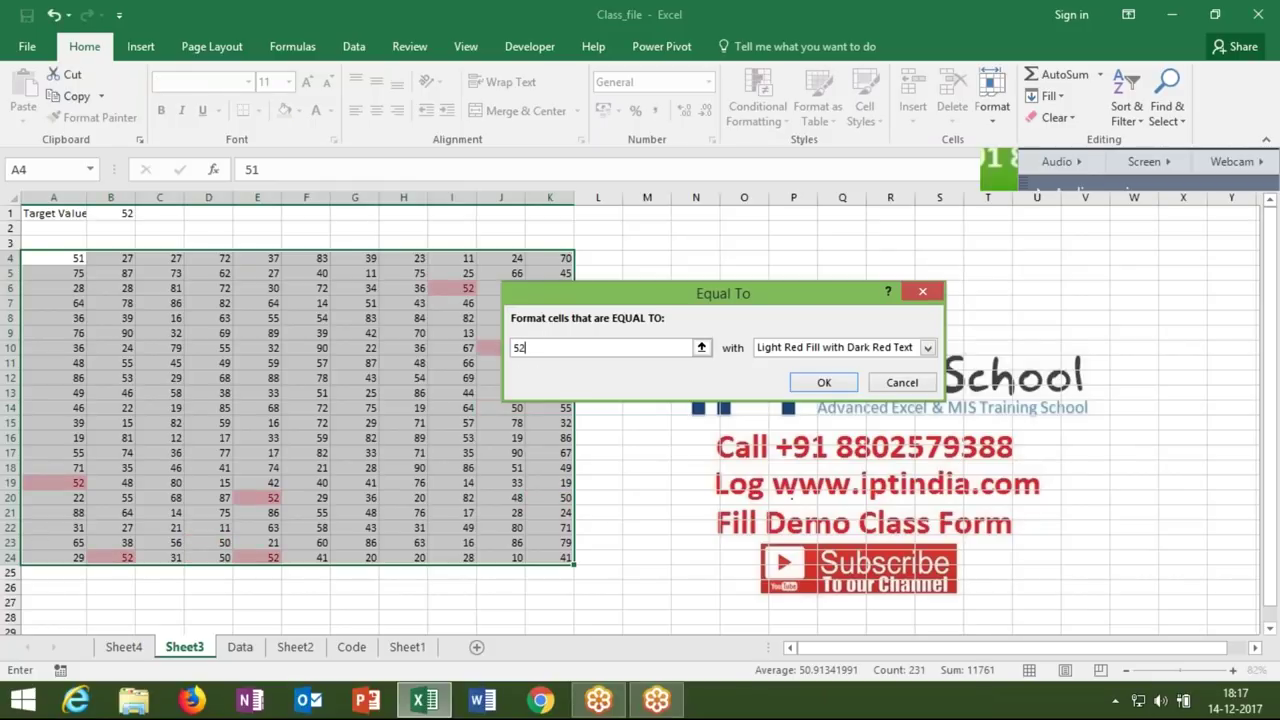
left_click_drag(563, 303, 600, 276)
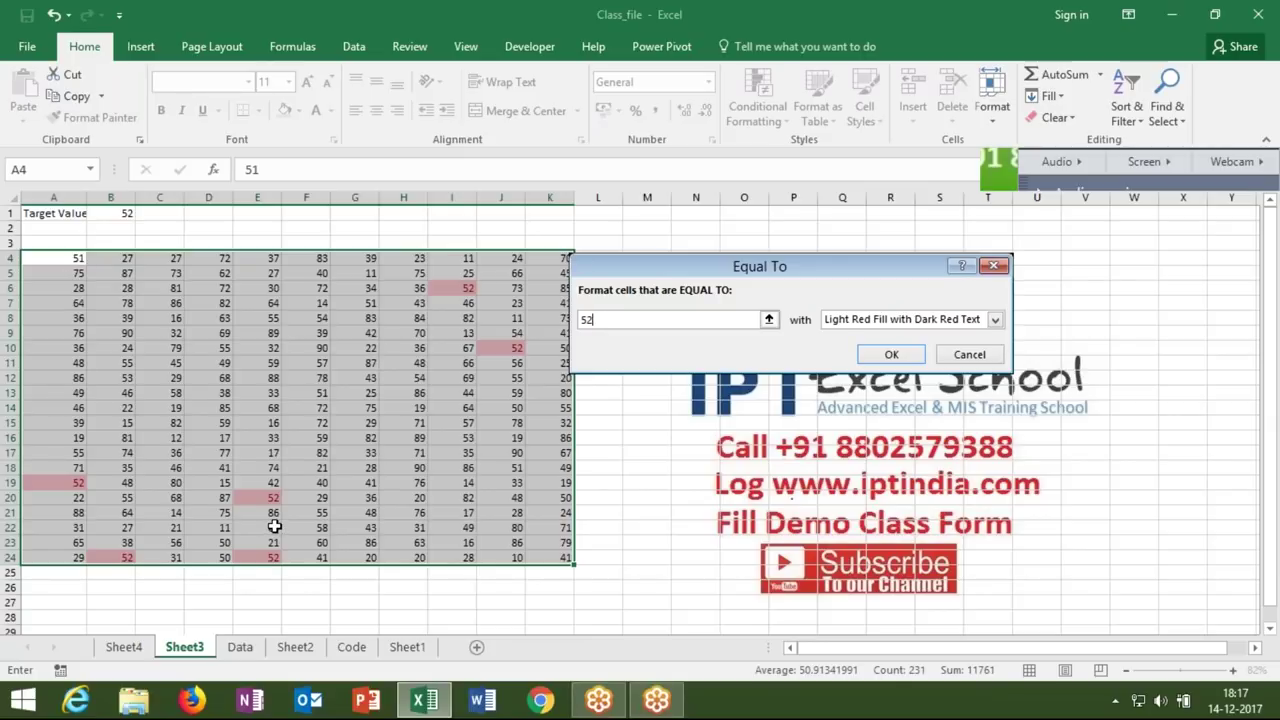
- Make the Equal To rule reference =$B$1 and apply it with Light Red Fill with Dark Red Text
key("BackSpace")
key("BackSpace")
type("=")
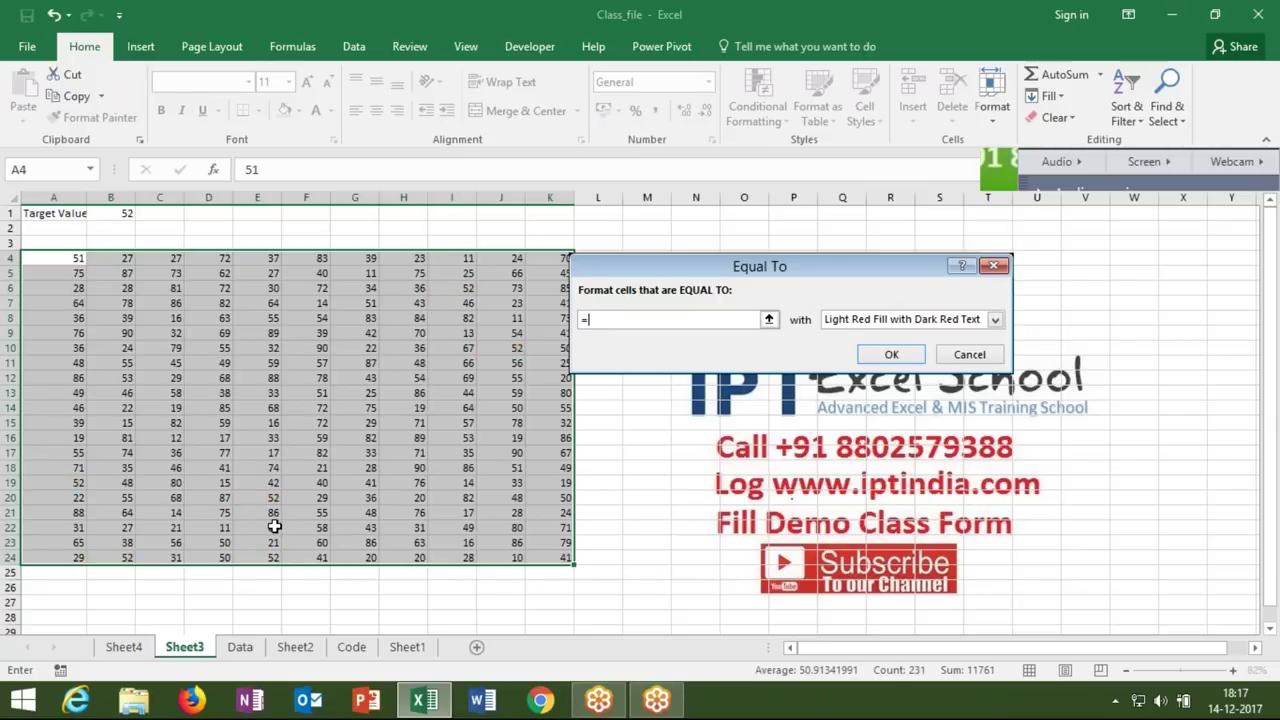
left_click(98, 218)
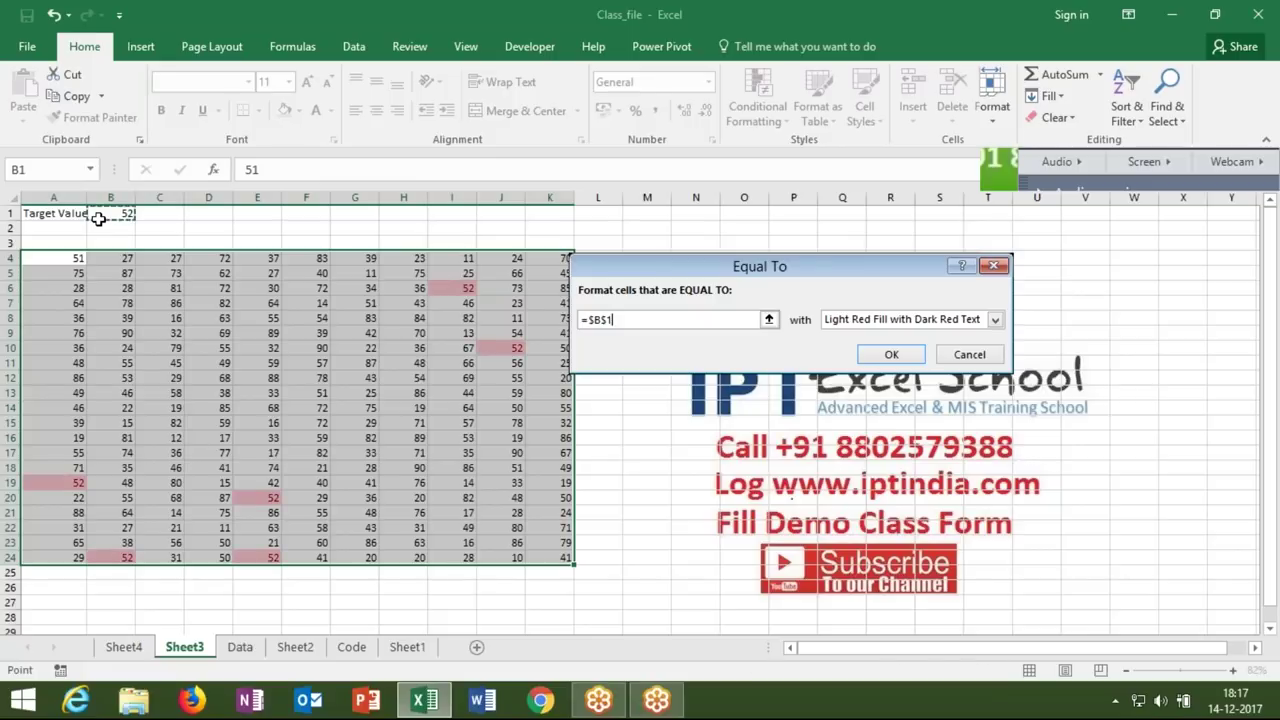
left_click_drag(616, 320, 582, 320)
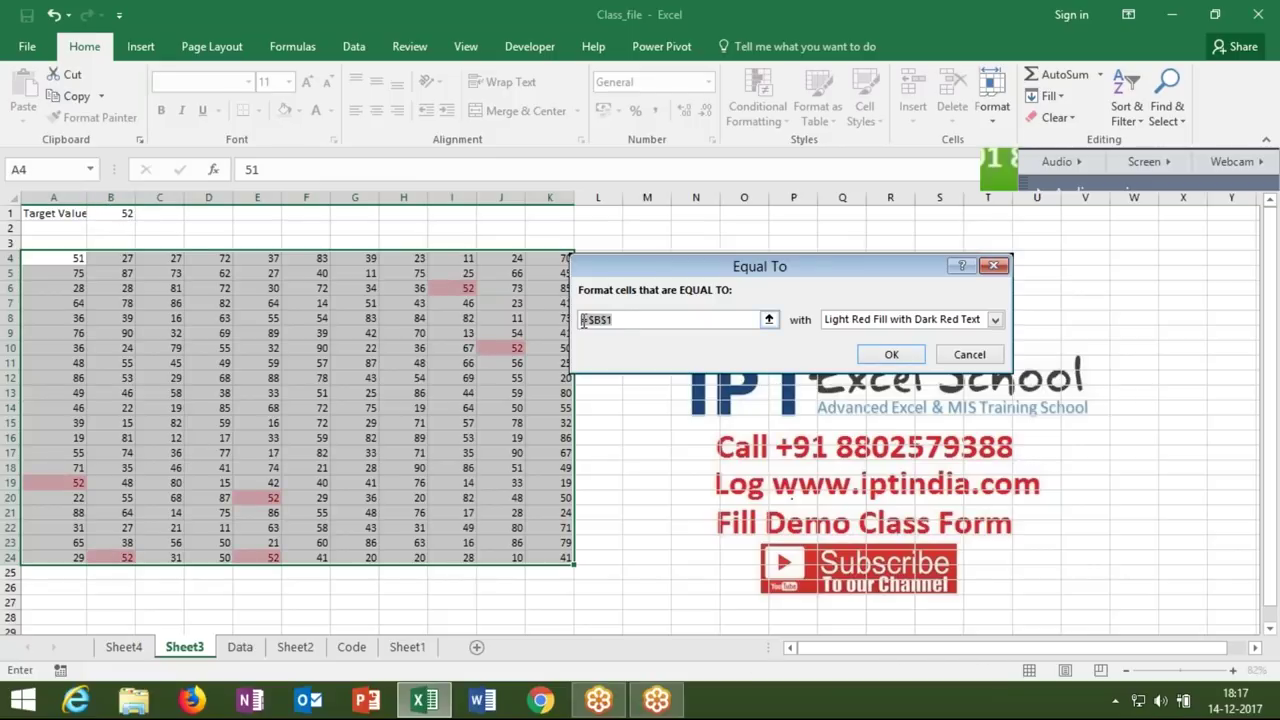
left_click(884, 356)
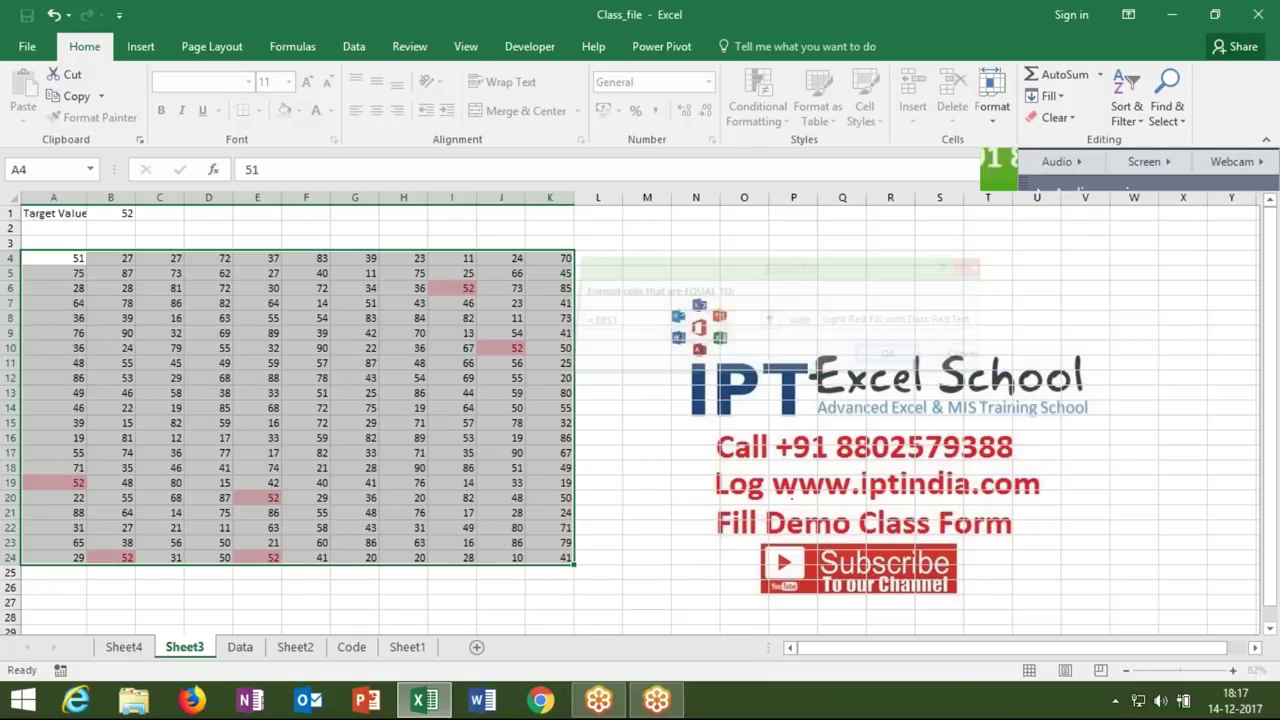
left_click(218, 226)
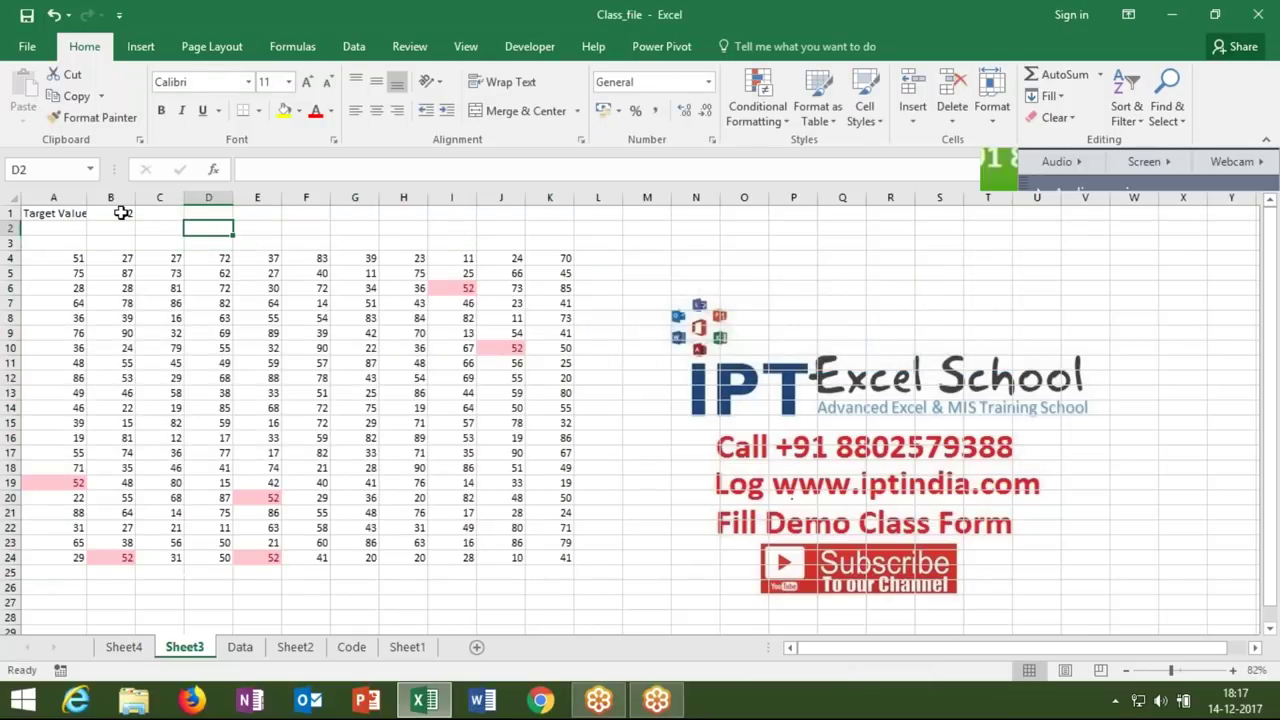
type("30")
key("Return")
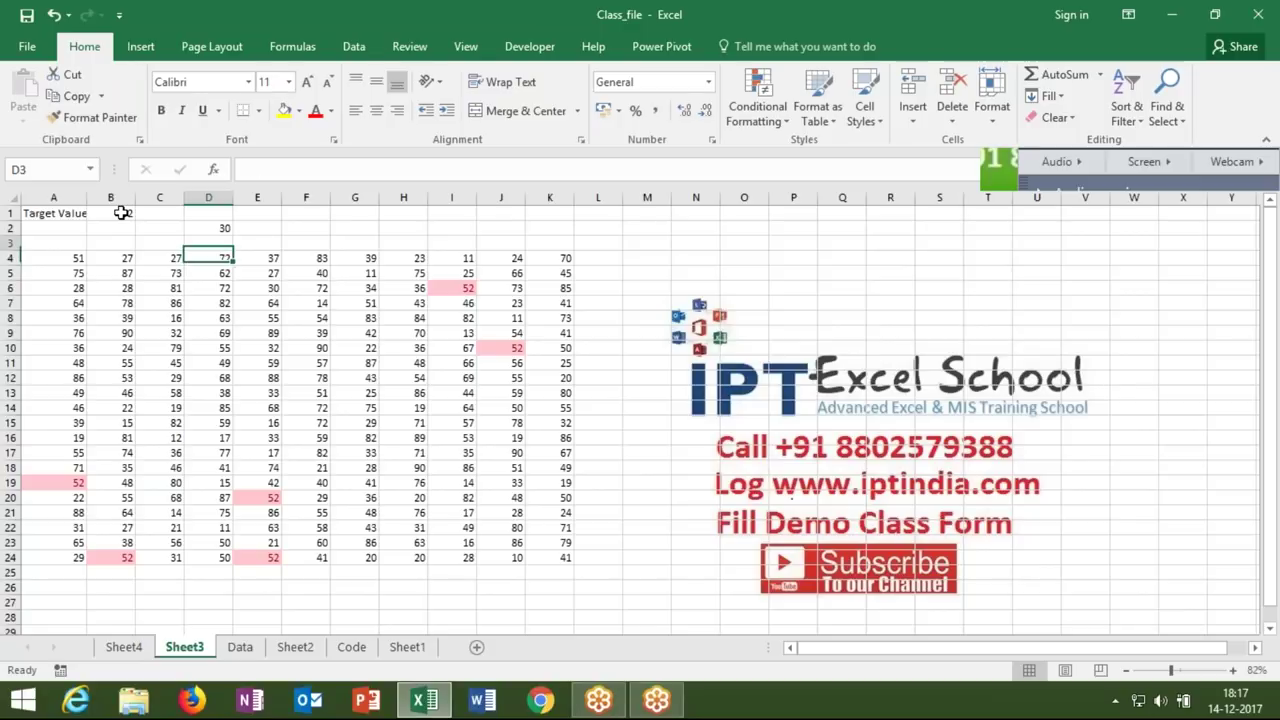
key("Up")
key("Delete")
- Test the highlight rule by setting the target value in B1 to 30, 35, 40, 50 and 60 in turn
left_click(121, 213)
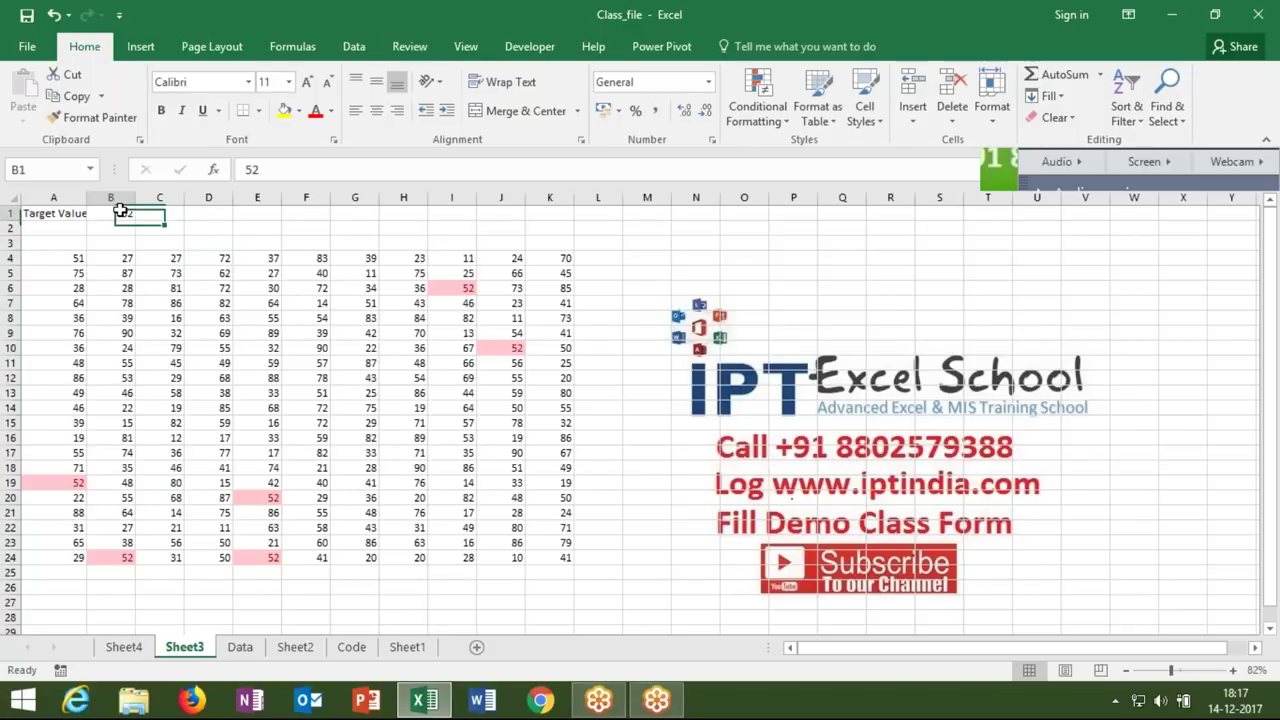
type("30")
key("Return")
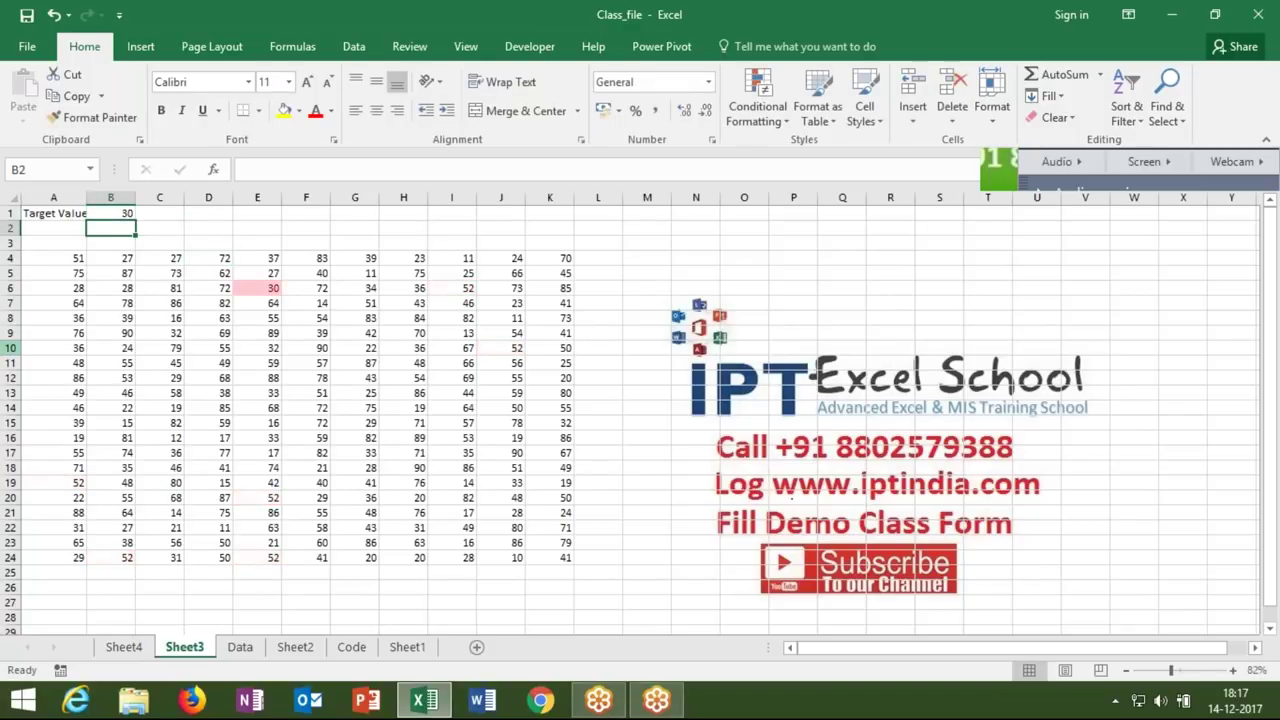
left_click(93, 216)
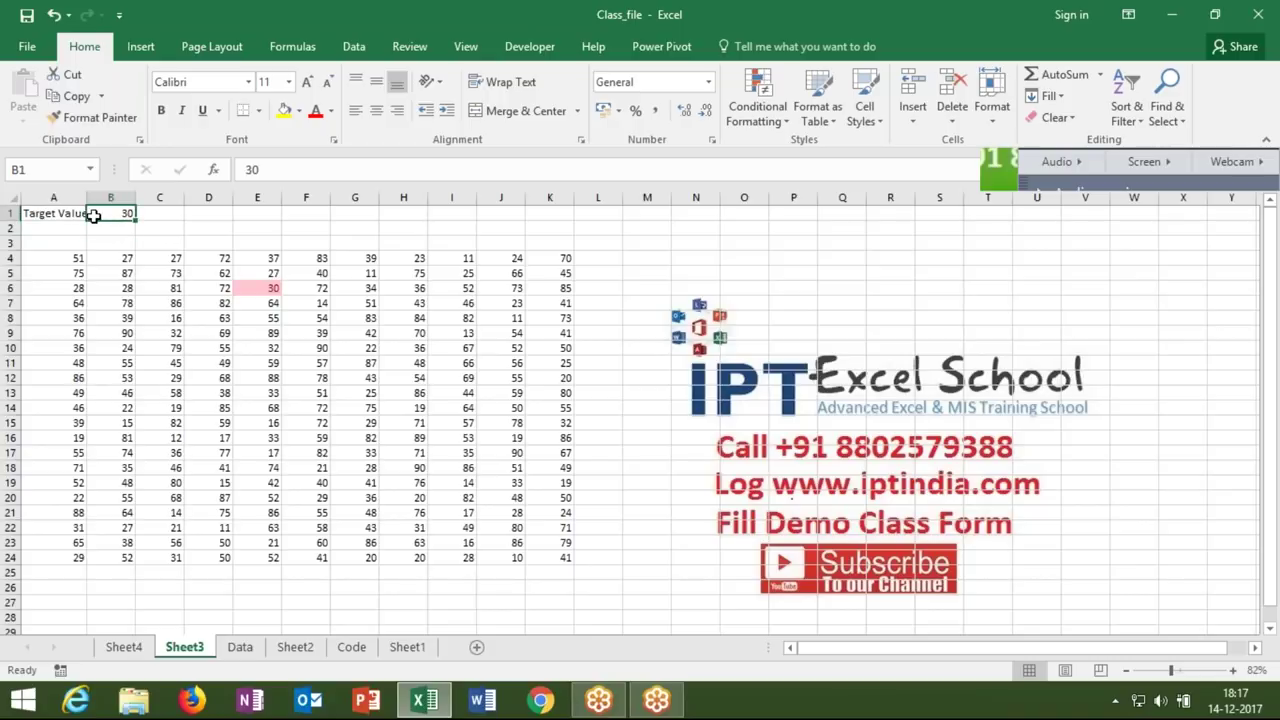
type("35")
key("Return")
left_click(110, 213)
type("40")
key("Return")
left_click(110, 213)
type("50")
key("ctrl+Return")
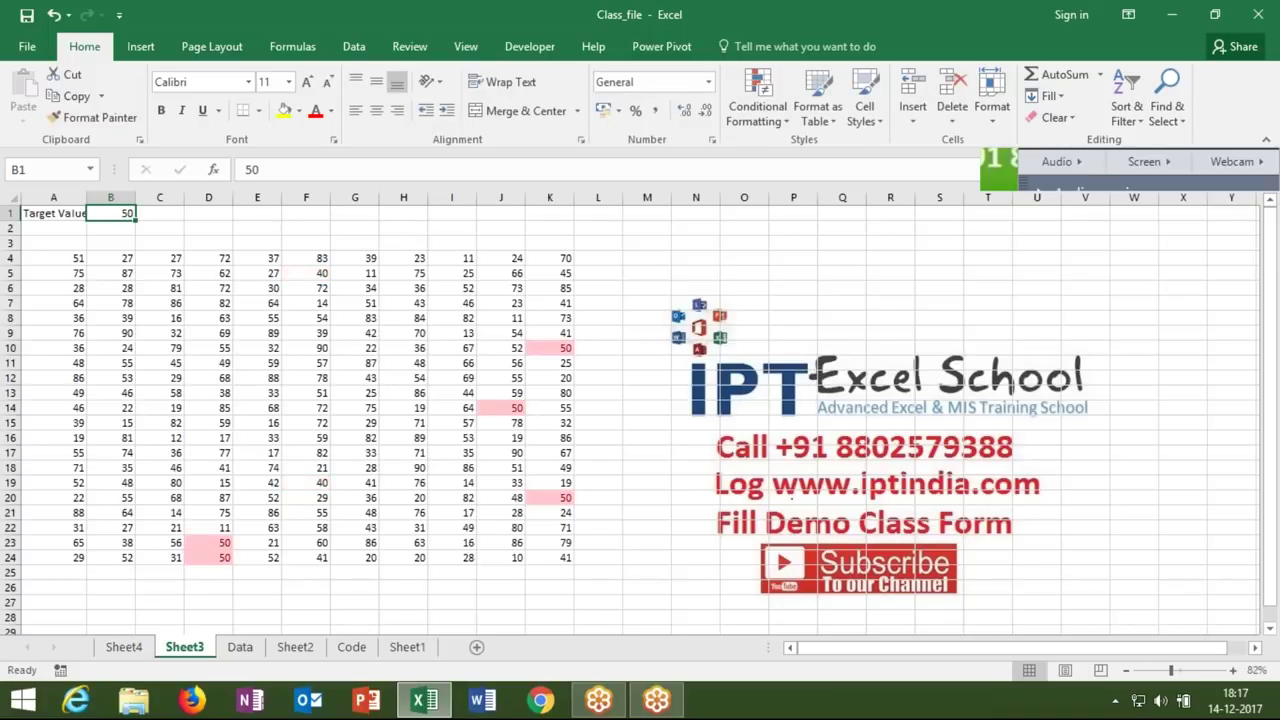
type("60")
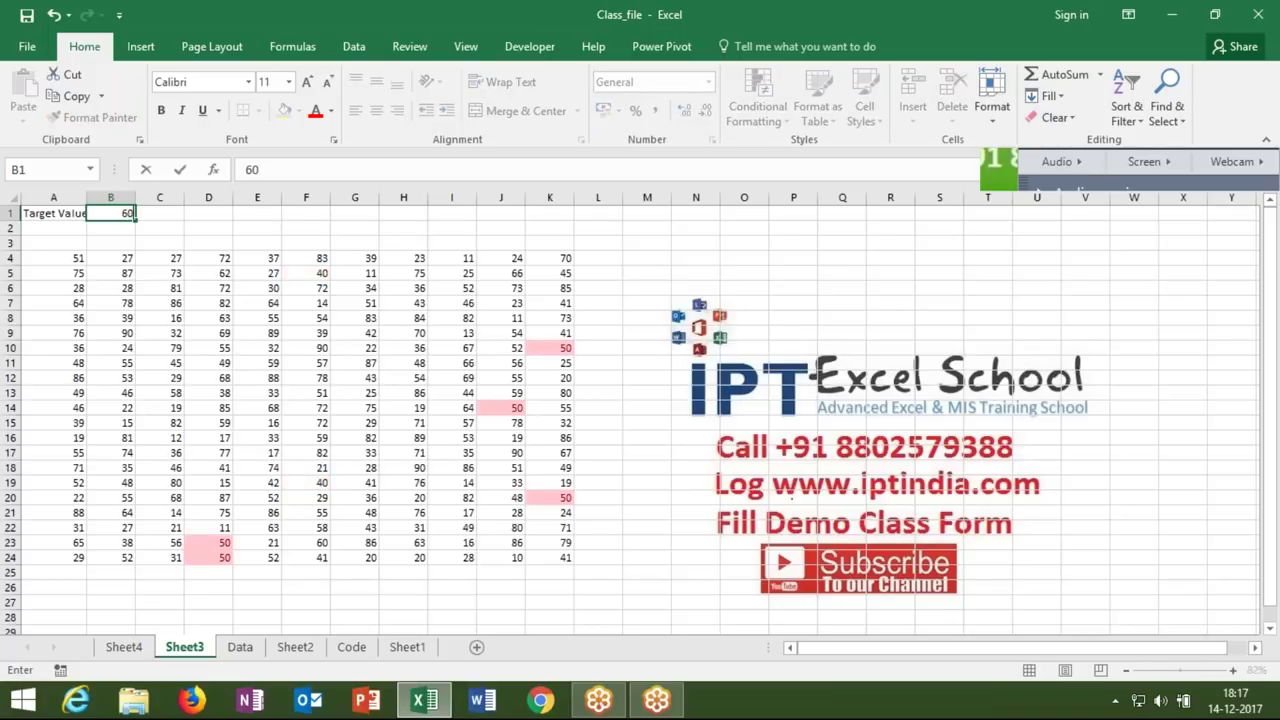
key("Return")
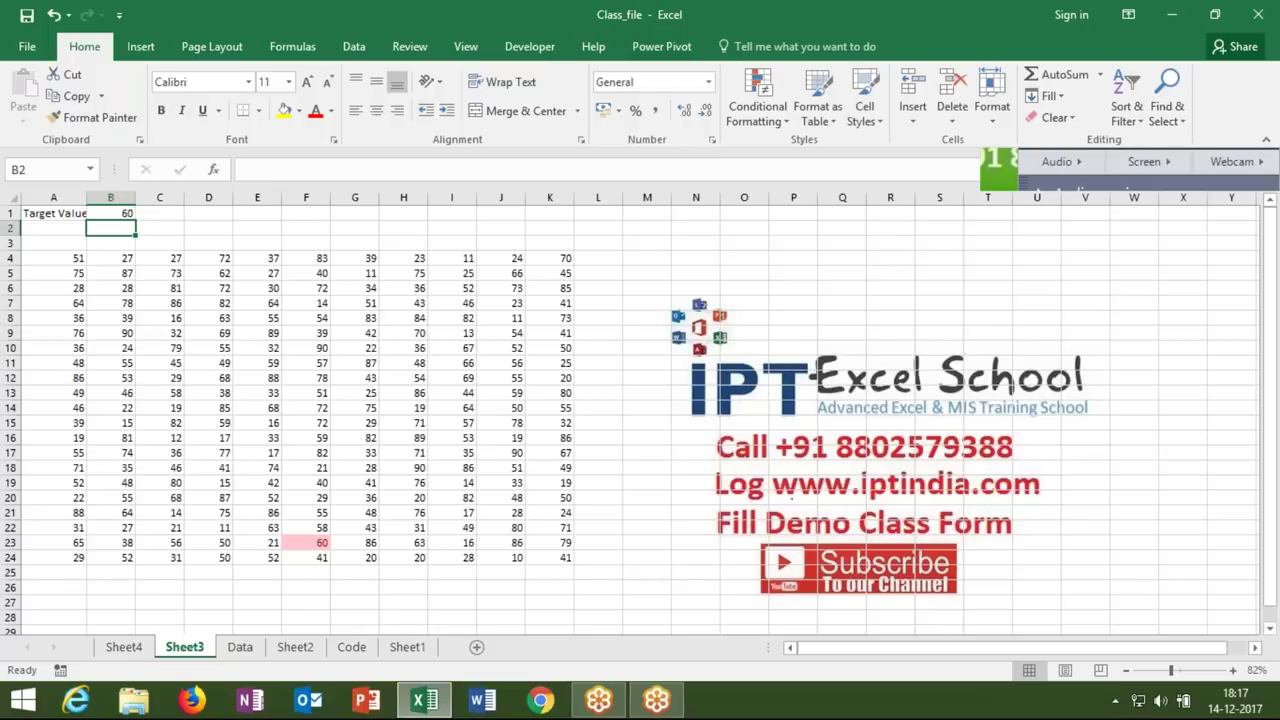
- Set the target value in B1 to 70 and fit column A's width to its content
left_click(110, 213)
type("70")
key("Return")
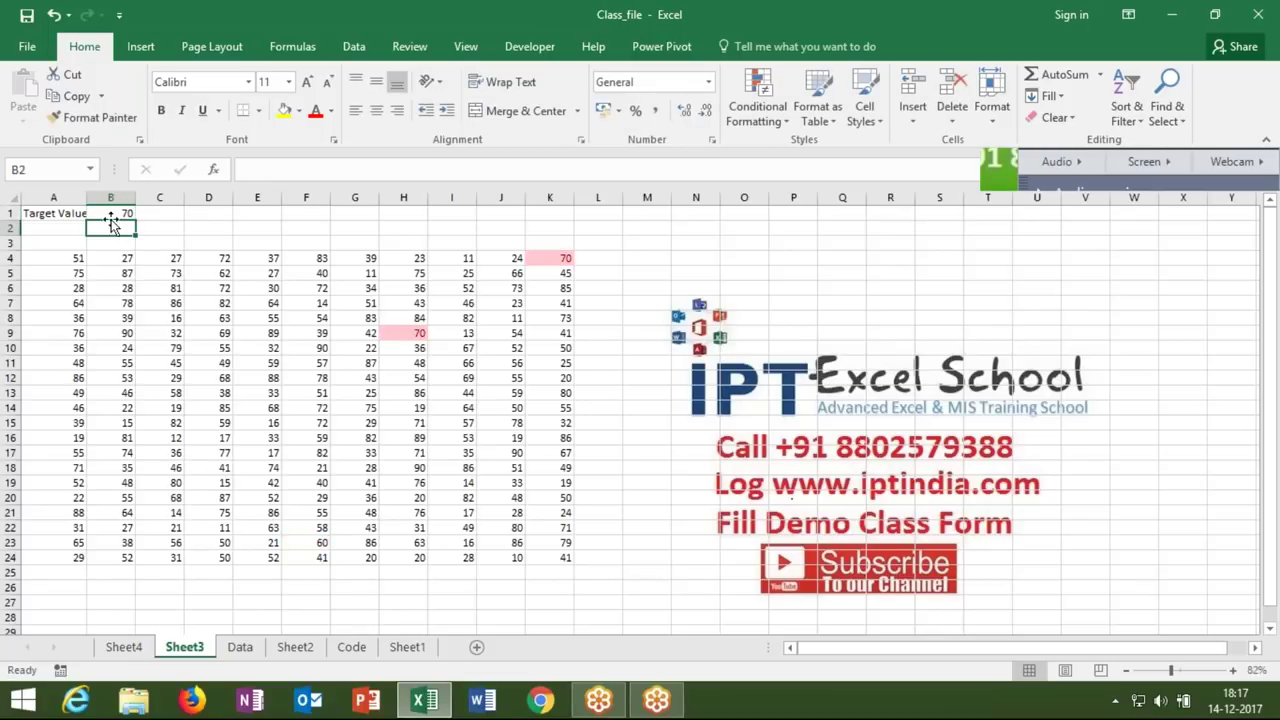
double_click(86, 203)
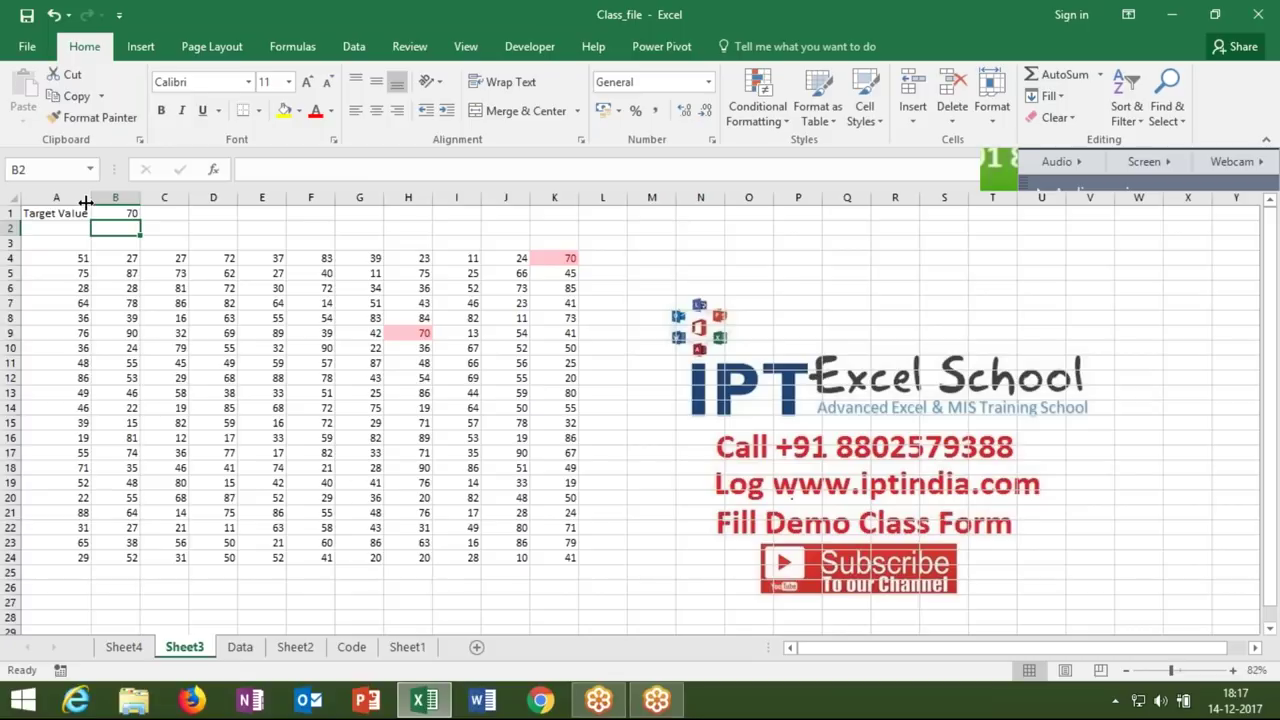
left_click(118, 212)
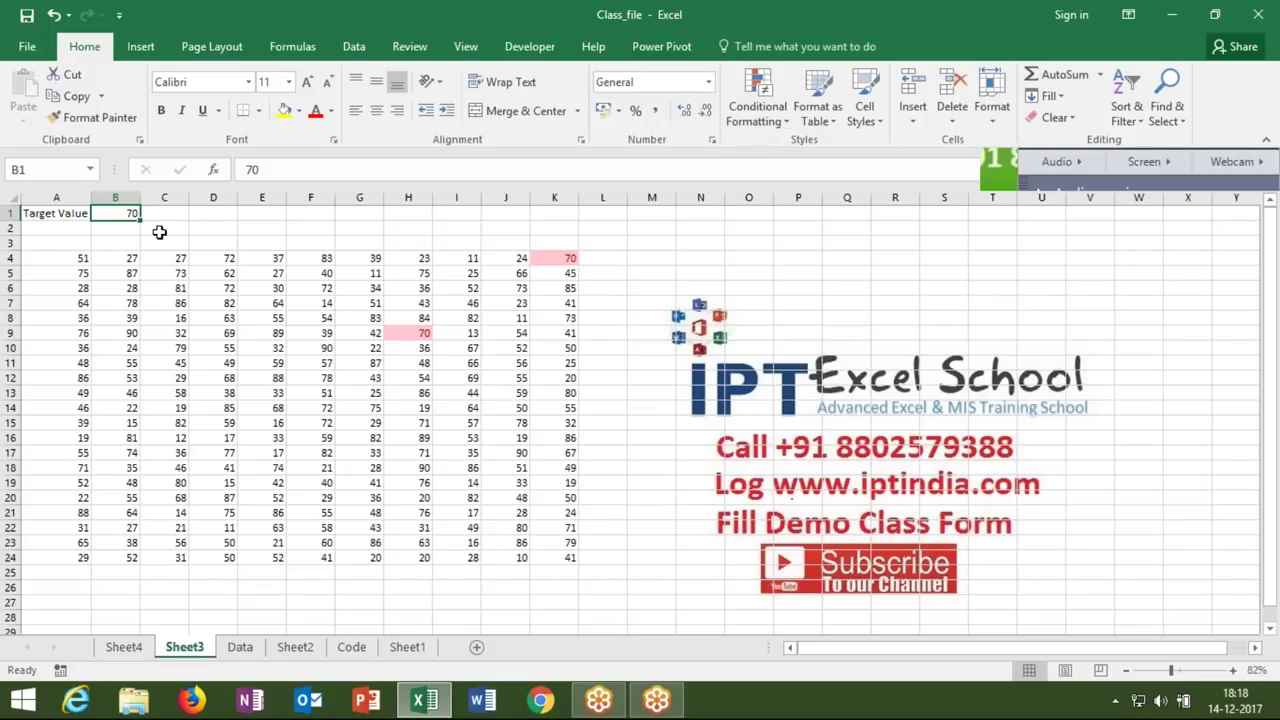
- View the formula-based rule type in a new formatting rule for A4 and dismiss it
left_click(69, 256)
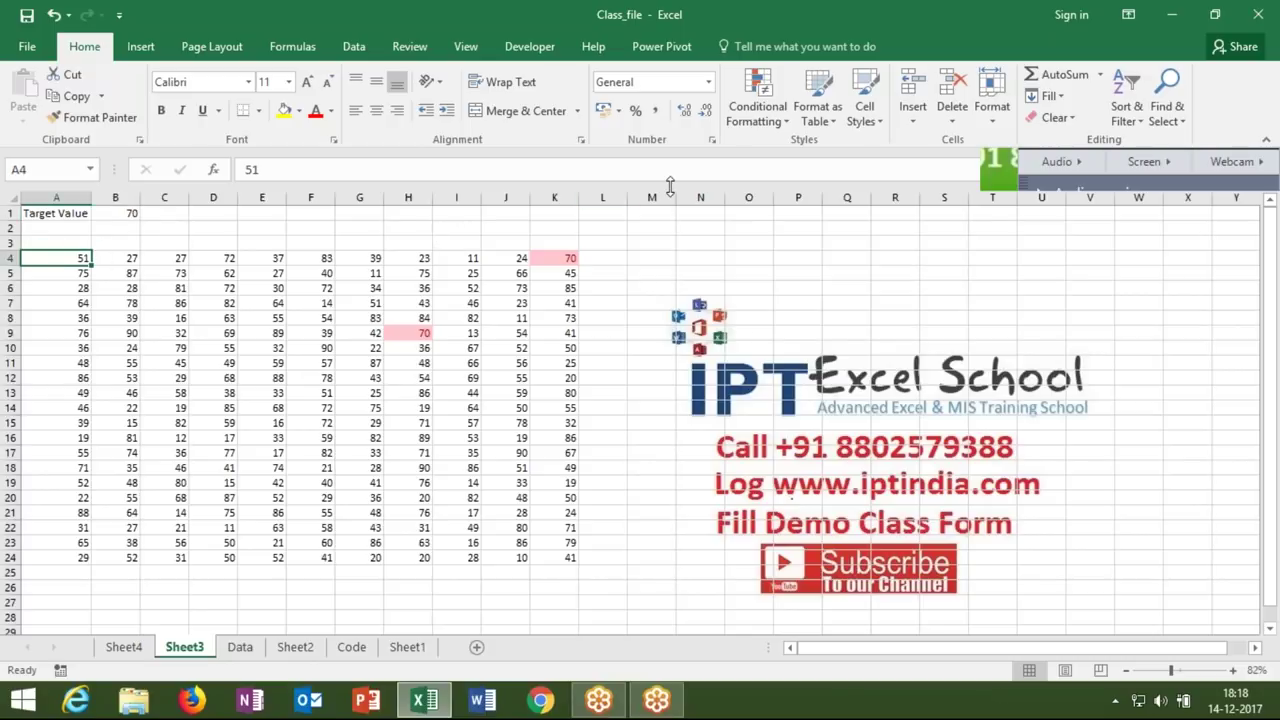
left_click(766, 120)
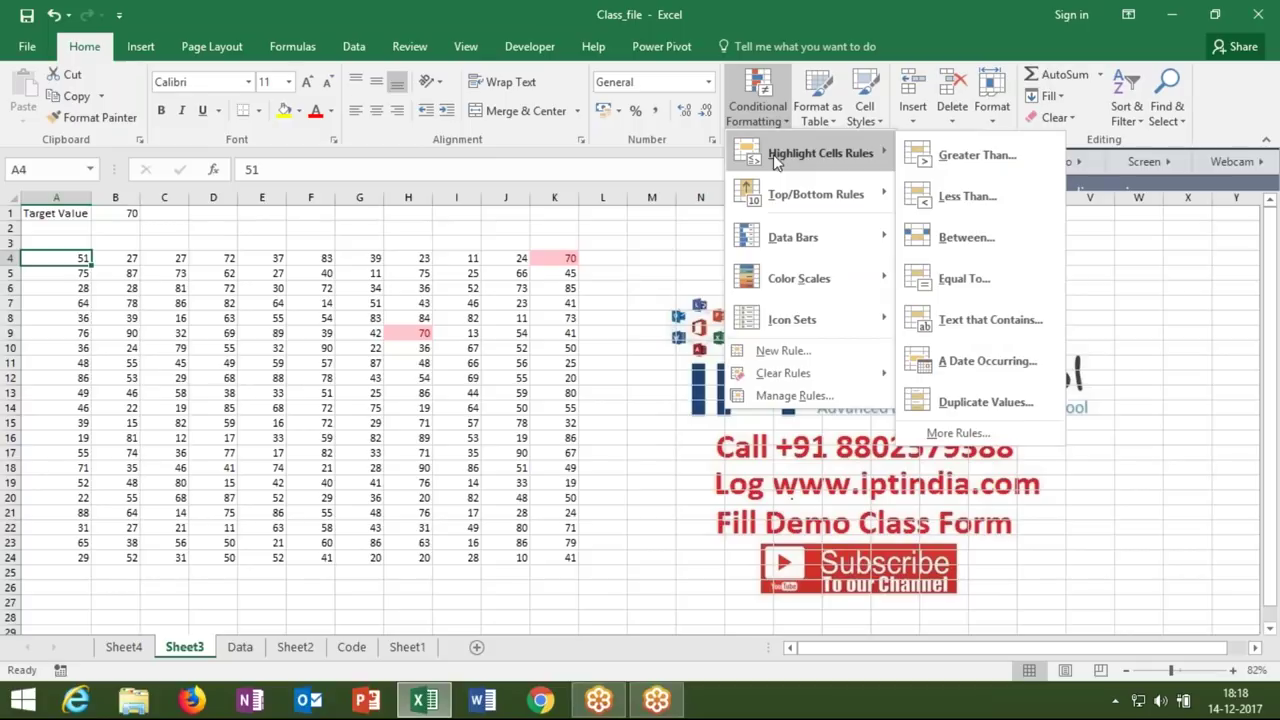
left_click(784, 356)
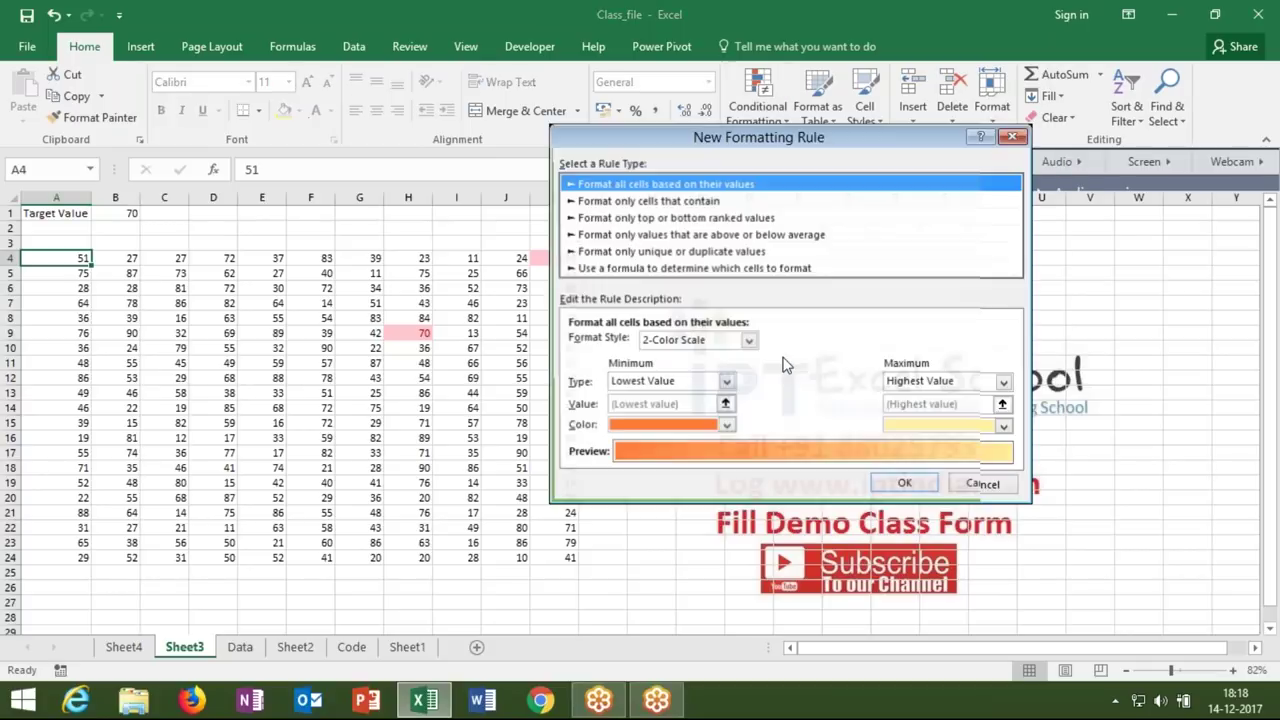
left_click(681, 270)
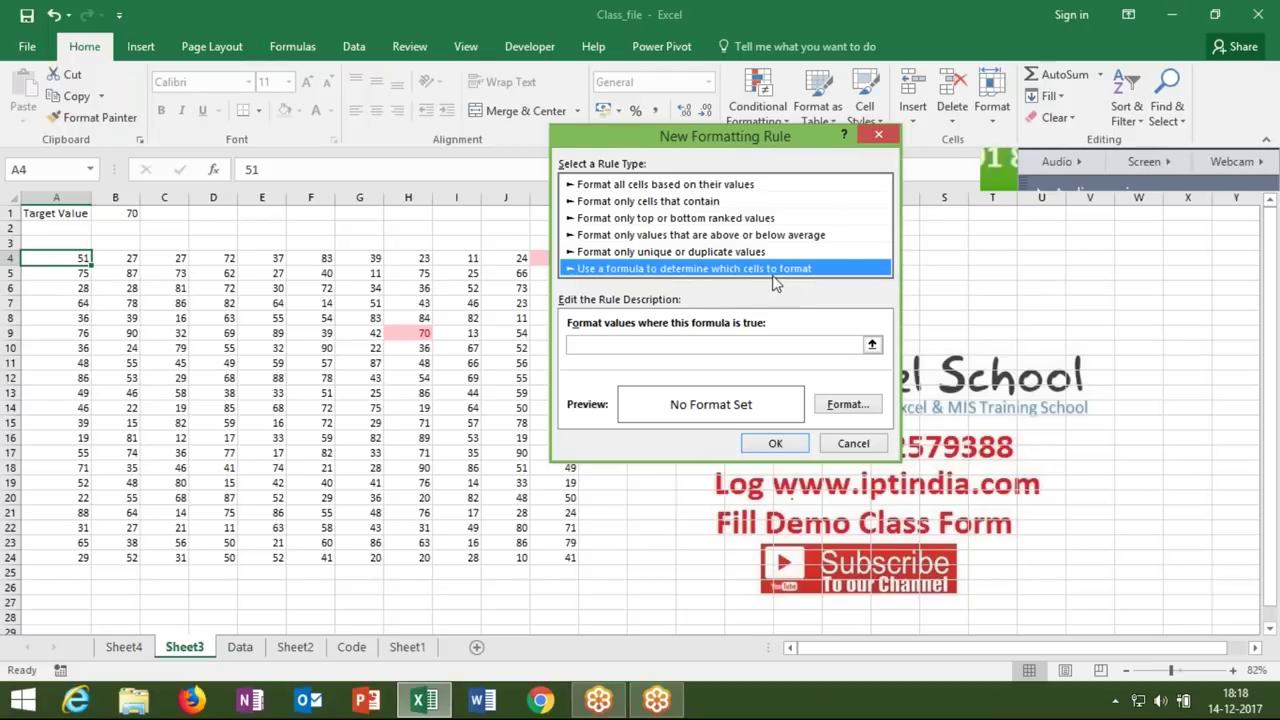
left_click(850, 444)
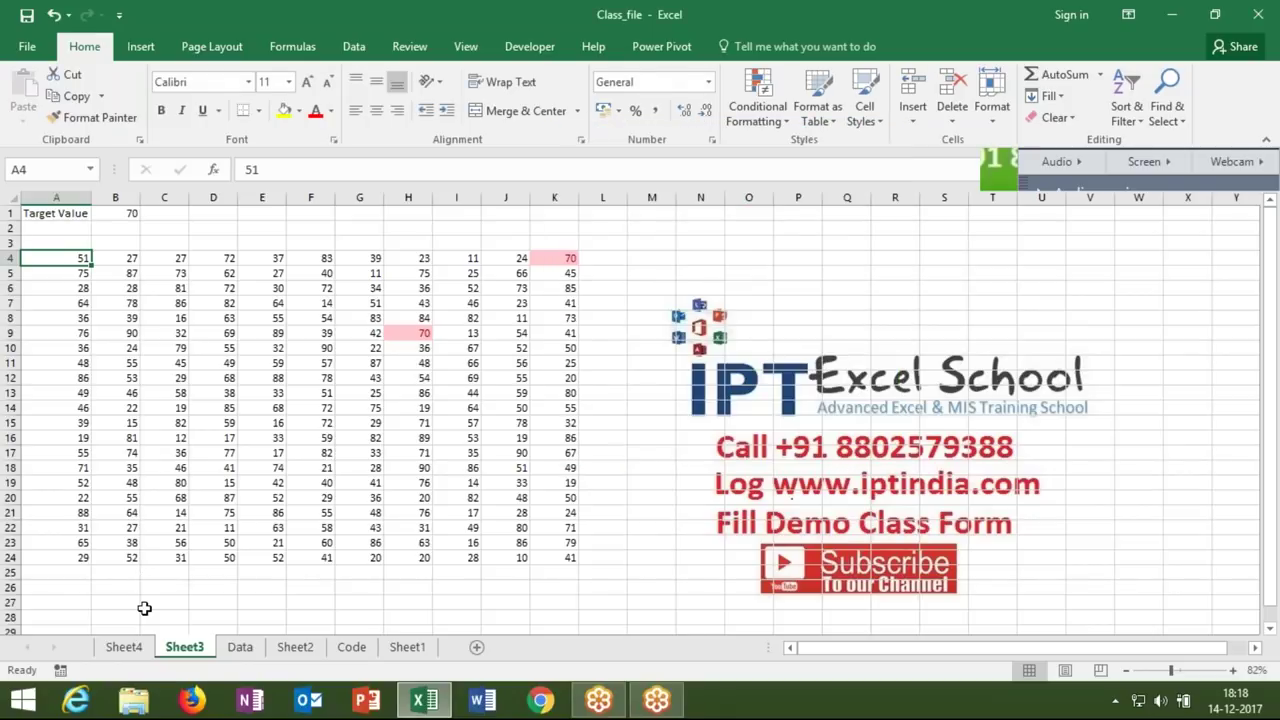
- Examine the value entry of the Equal To highlight rule for cell A4 and close the rule
left_click(758, 105)
mouse_move(760, 155)
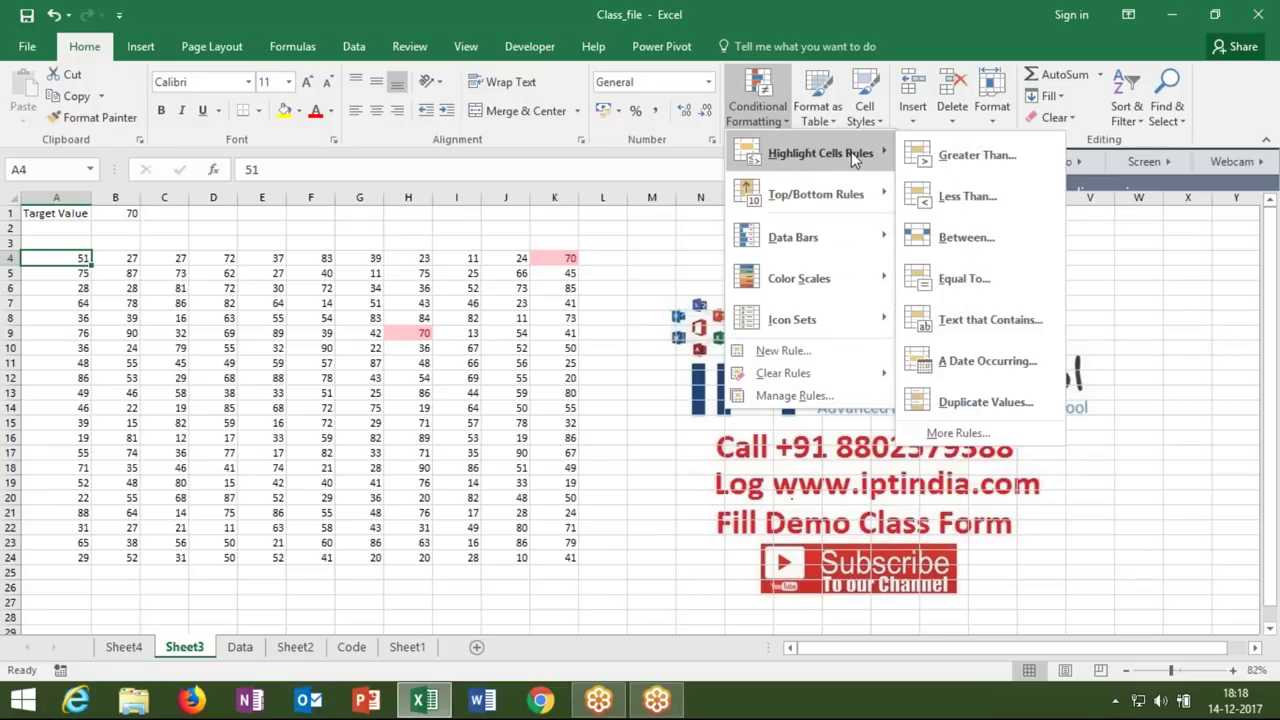
left_click(941, 279)
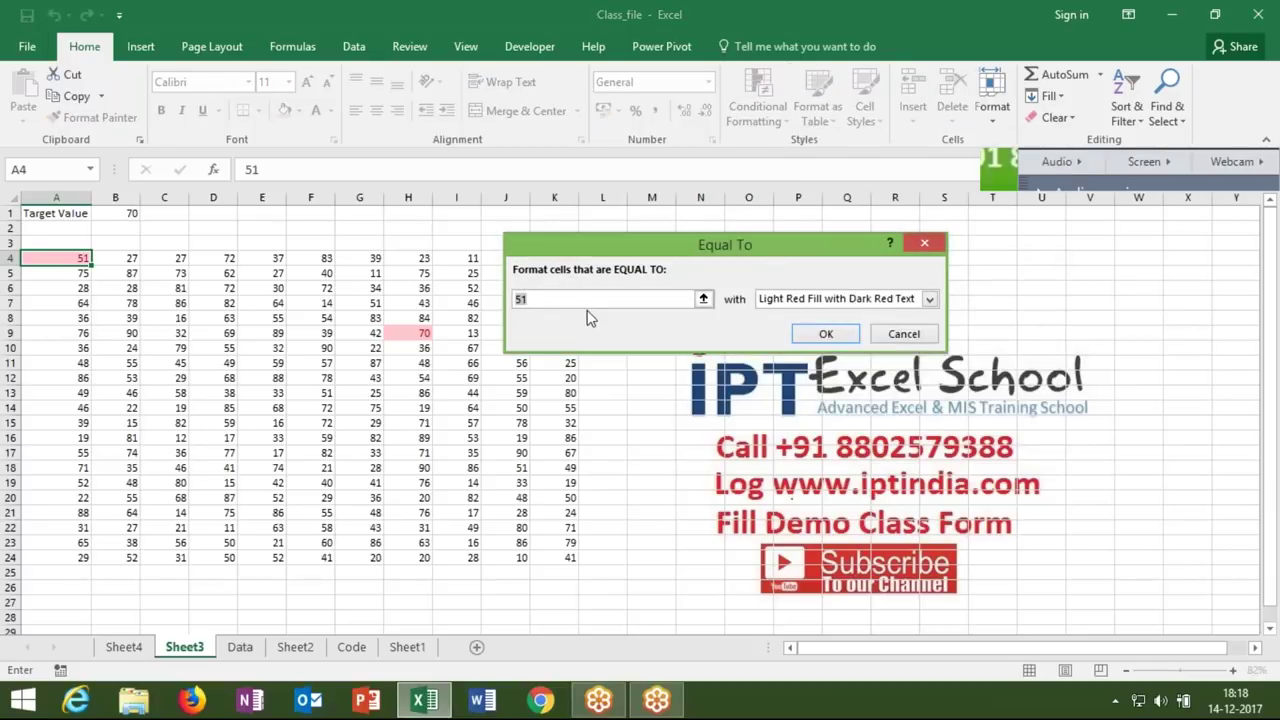
left_click(540, 295)
left_click(537, 298)
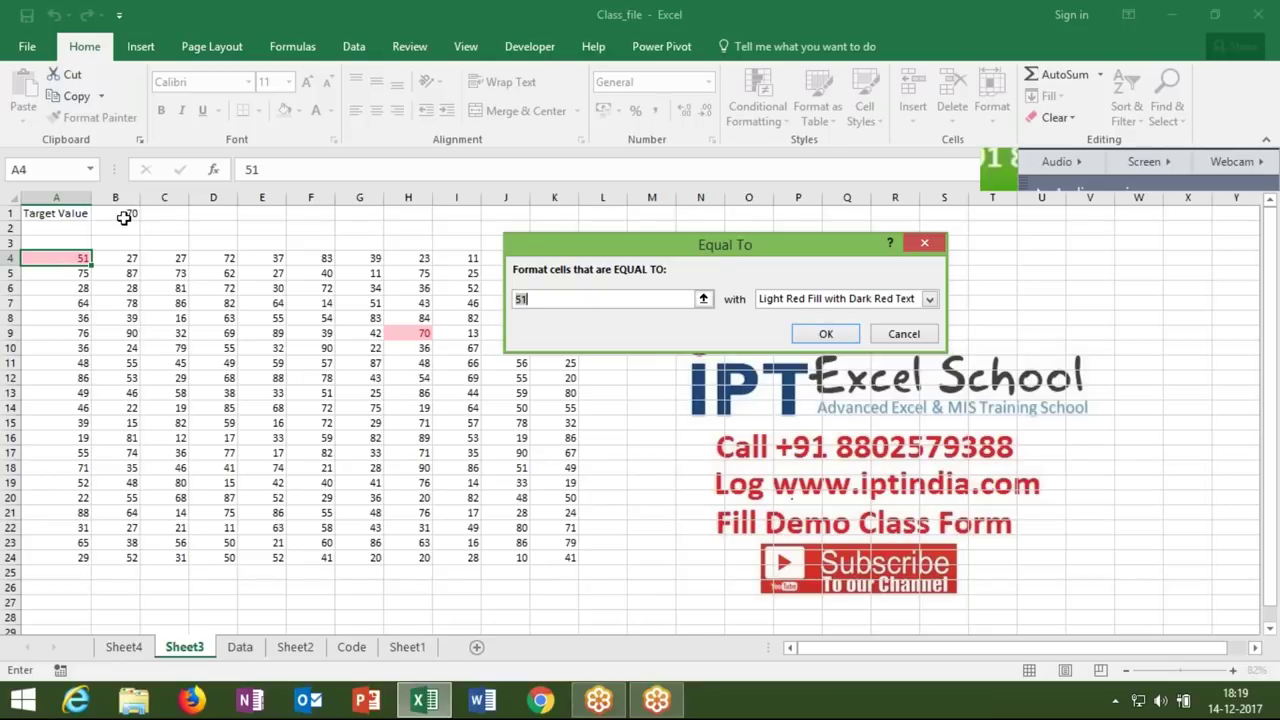
left_click(123, 217)
key("Return")
- Delete all the numbers in the table, keeping the target value in row 1
key("ctrl+a")
key("Delete")
left_click(56, 258)
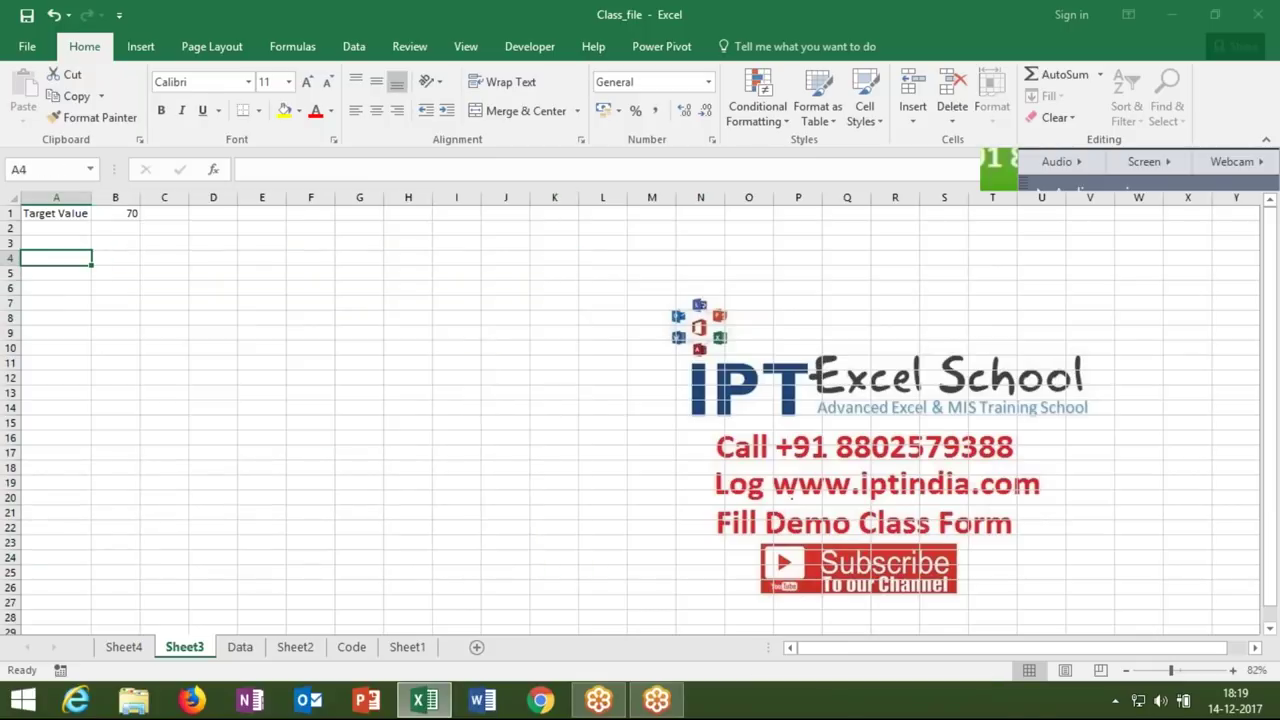
- Try entering the date 1-1 in A4 and filling it as a series across to J4, and undo the fill
type("1-1")
key("Return")
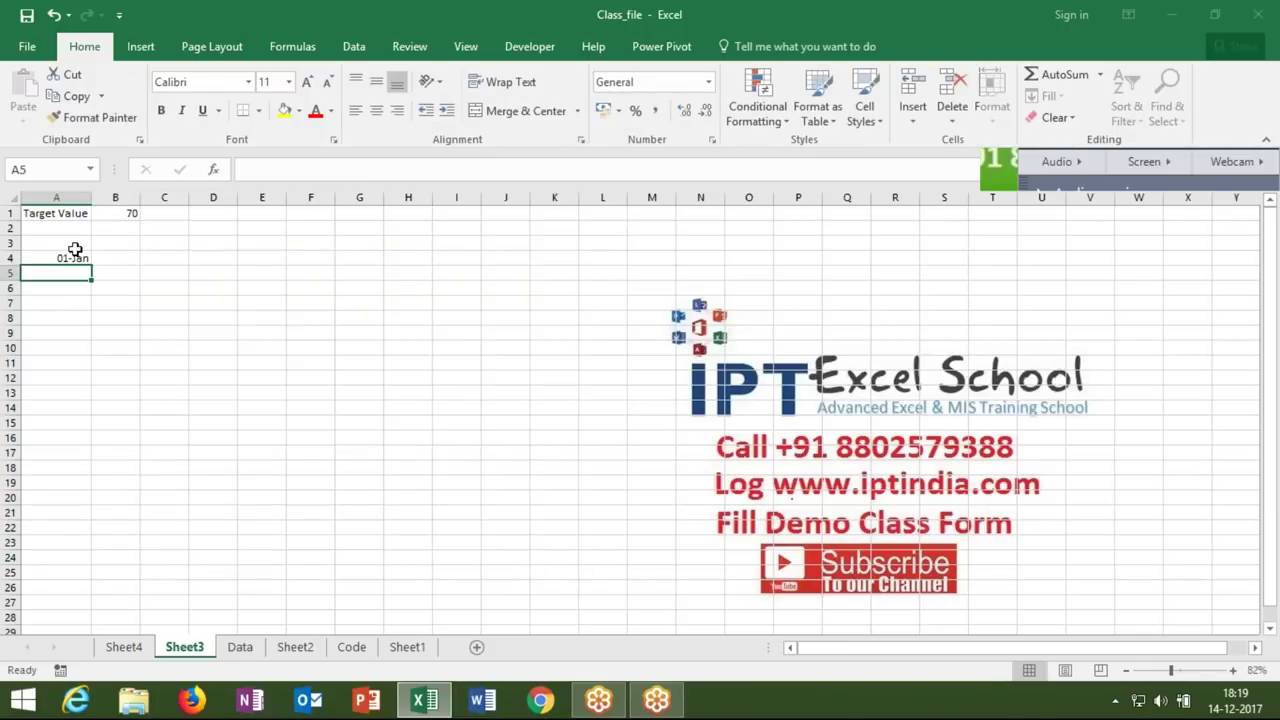
left_click(76, 258)
left_click_drag(91, 265, 530, 260)
left_click(232, 316)
left_click(80, 258)
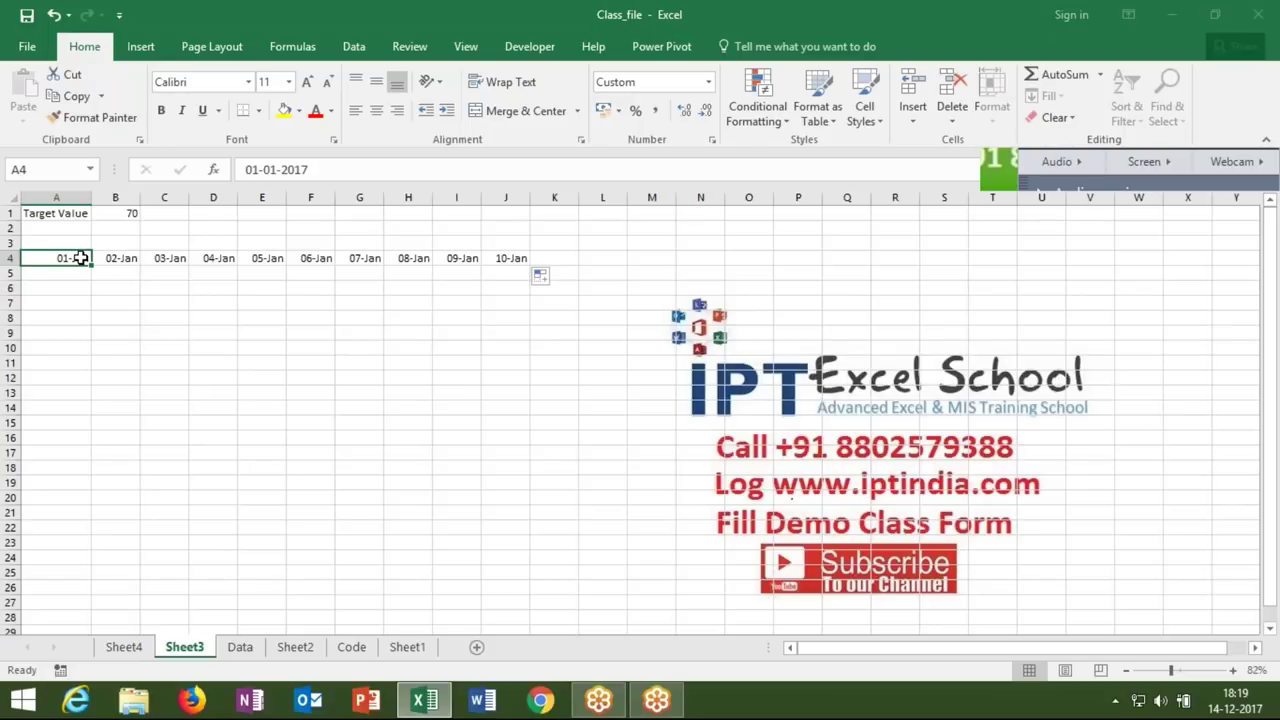
key("ctrl+z")
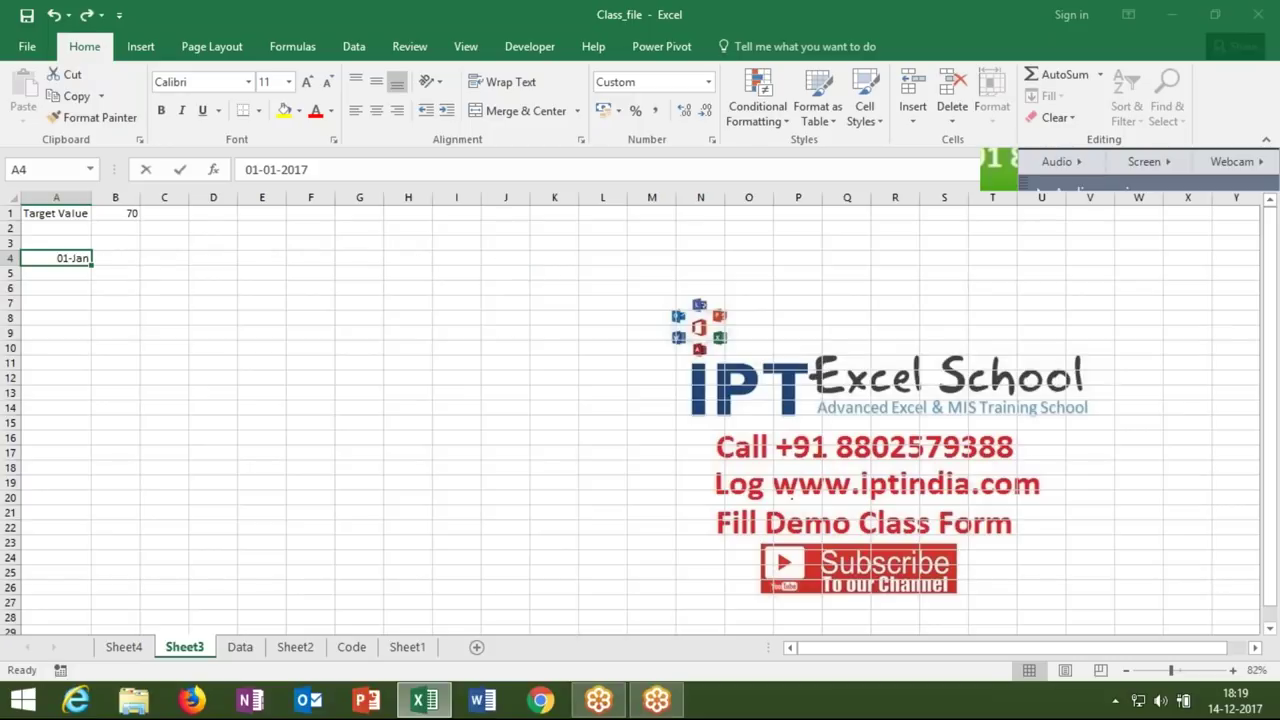
- Replace the date in A4 with the formula =RANDBETWEEN(1,12)
key("Delete")
type("=ra")
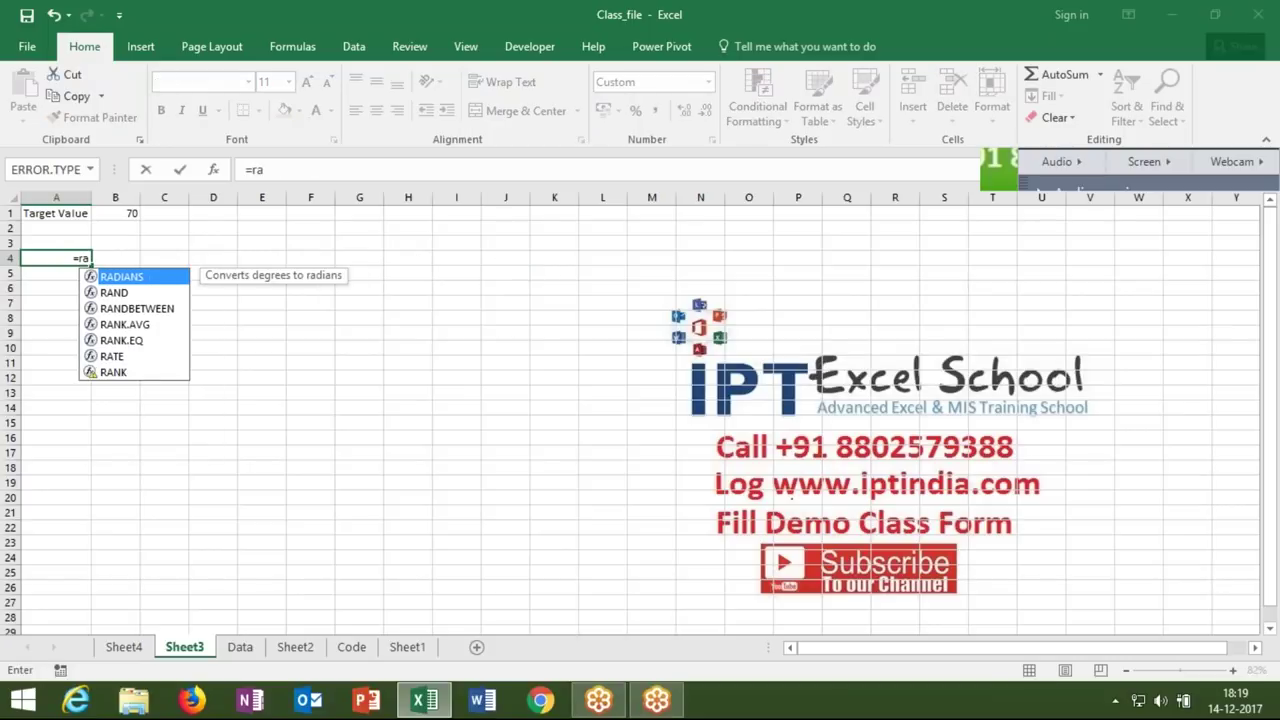
key("Right")
key("Right")
key("Left")
key("Left")
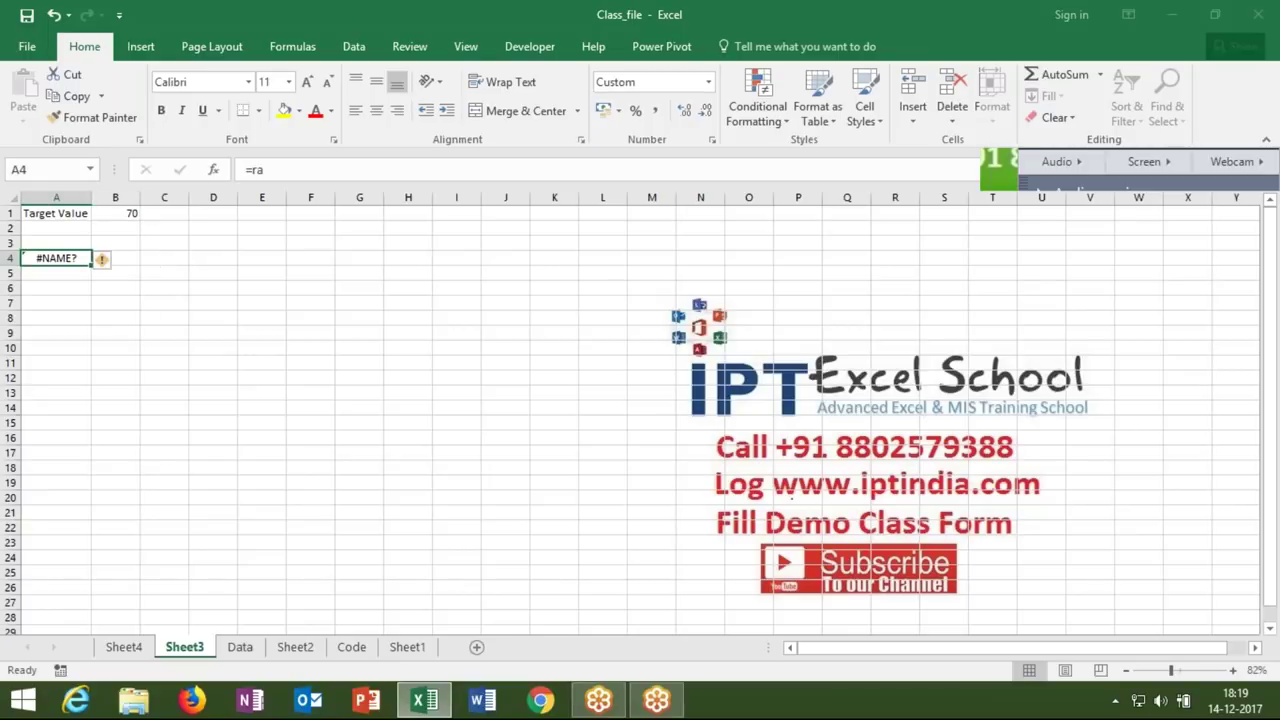
key("F2")
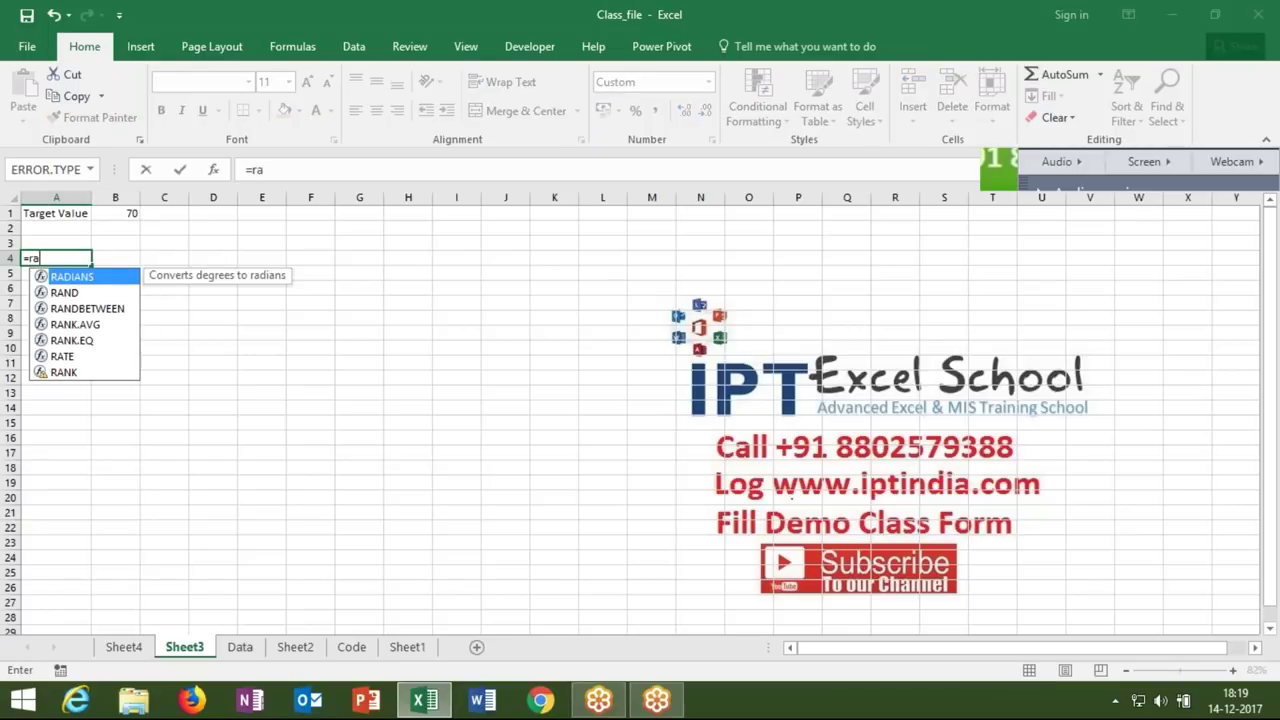
key("Down")
key("Down")
key("Tab")
type("1,12")
key("Return")
key("Up")
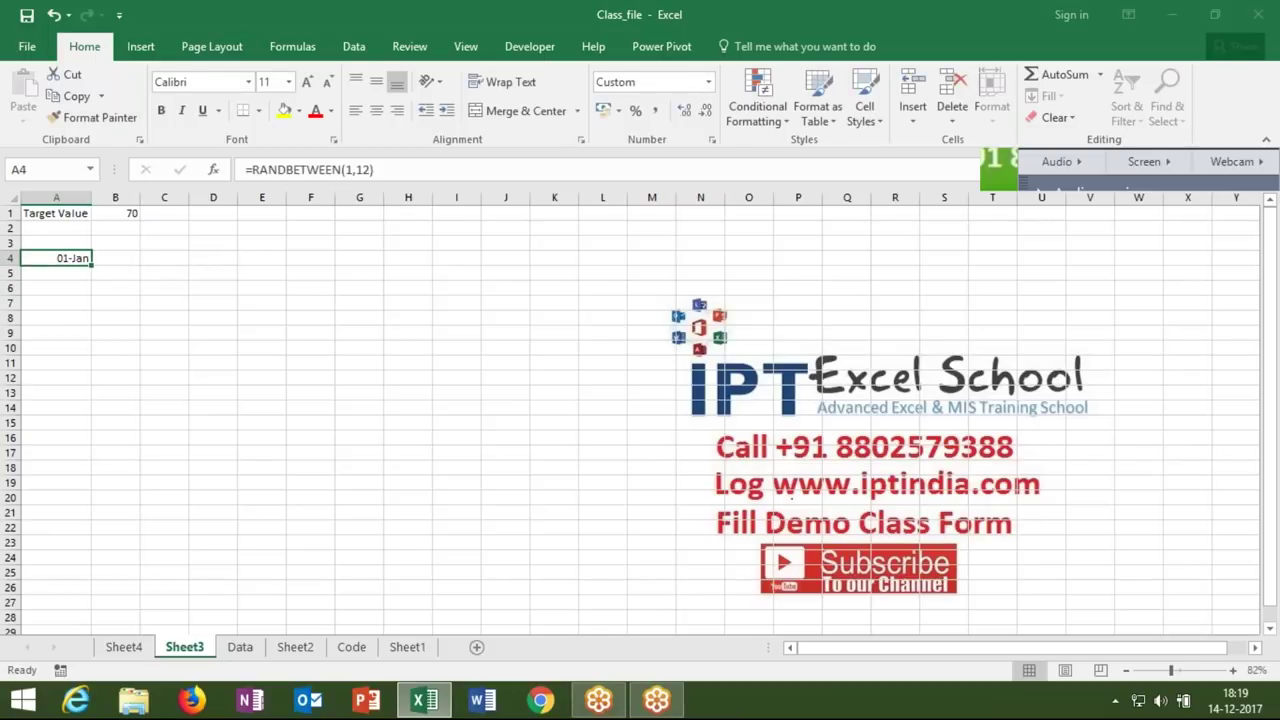
- Reset the number format of A4 to General
key("ctrl+shift+Escape")
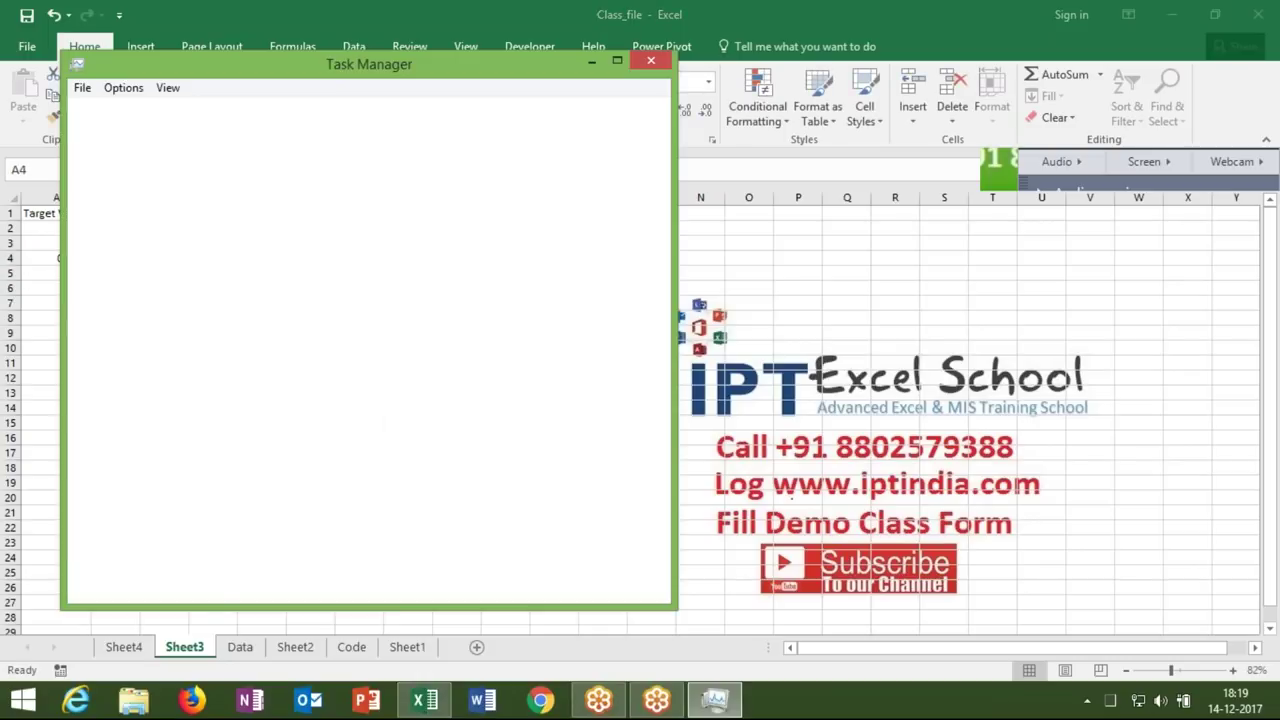
key("alt+F4")
key("ctrl+shift+grave")
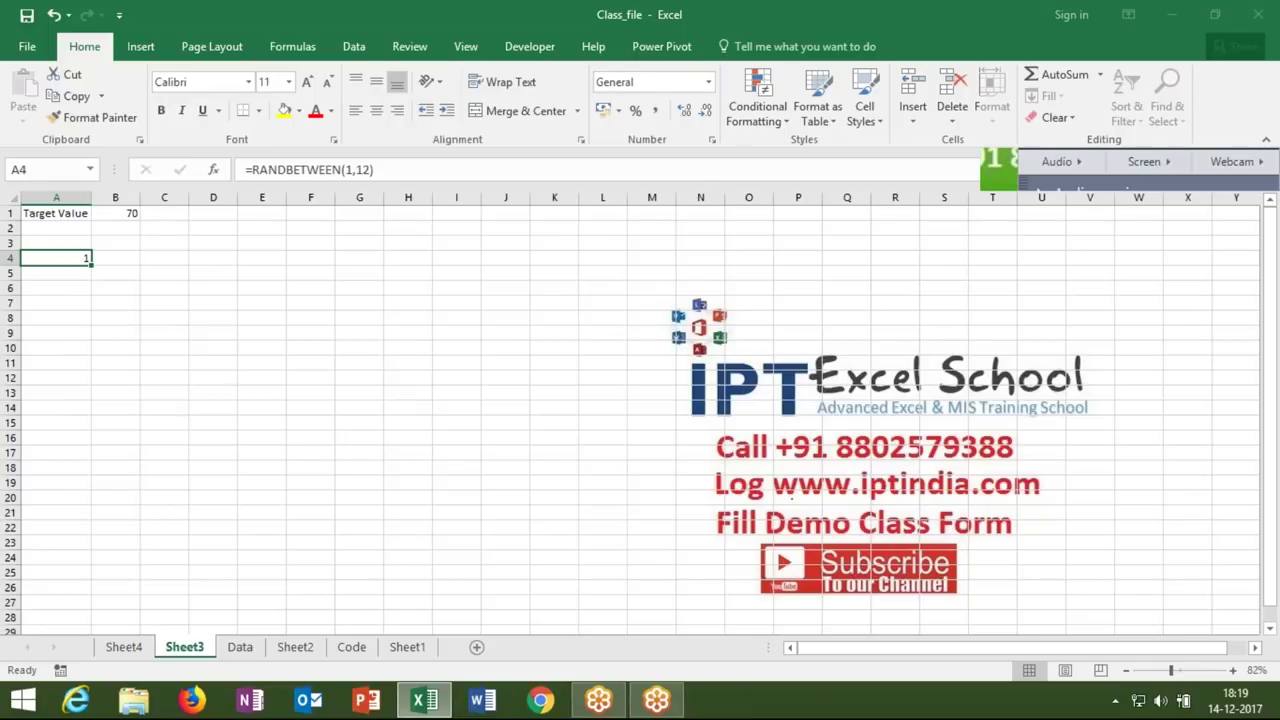
- Fill the range A4:J21 with the RANDBETWEEN formula from A4
key("shift+Right")
key("shift+Right")
key("shift+Right")
key("shift+Right")
key("shift+Right")
key("shift+Right")
key("shift+Right")
key("shift+Right")
key("shift+Right")
key("shift+Down")
key("shift+Down")
key("shift+Down")
key("shift+Down")
key("shift+Down")
key("shift+Down")
key("shift+Down")
key("shift+Down")
key("shift+Down")
key("shift+Down")
key("shift+Down")
key("shift+Down")
key("shift+Down")
key("shift+Down")
key("shift+Down")
key("shift+Down")
key("shift+Down")
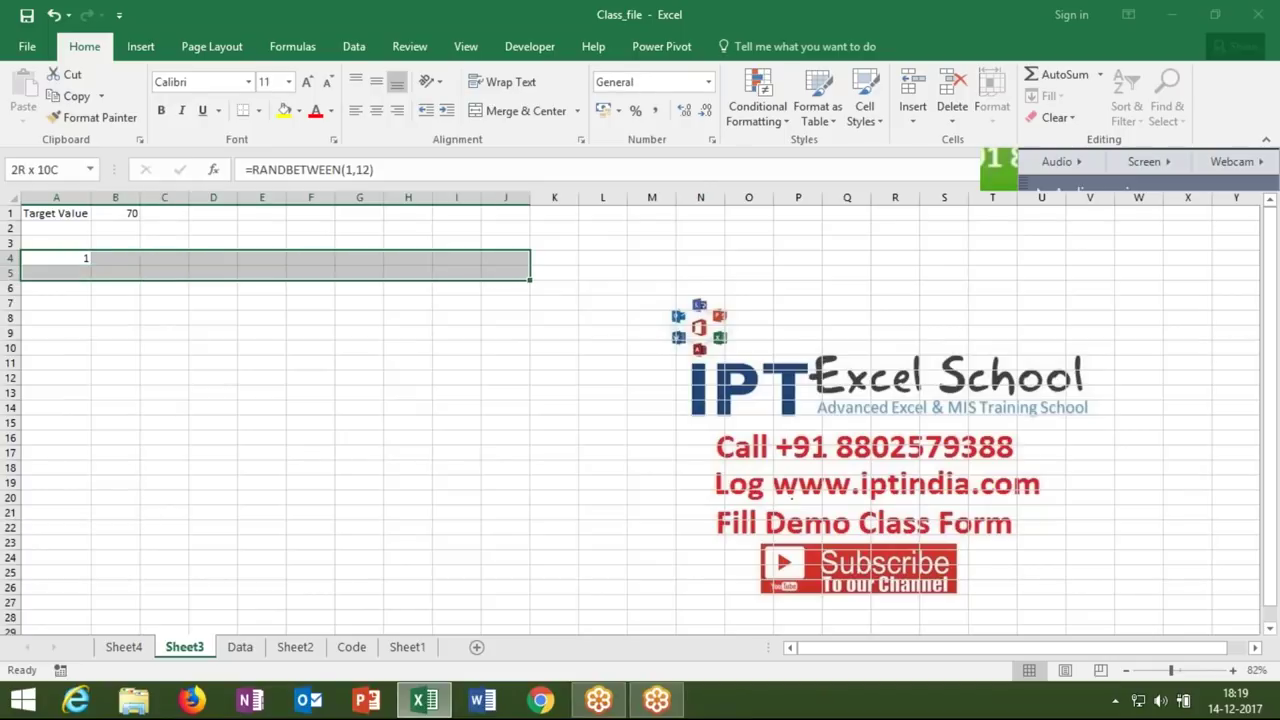
key("F2")
key("ctrl+Return")
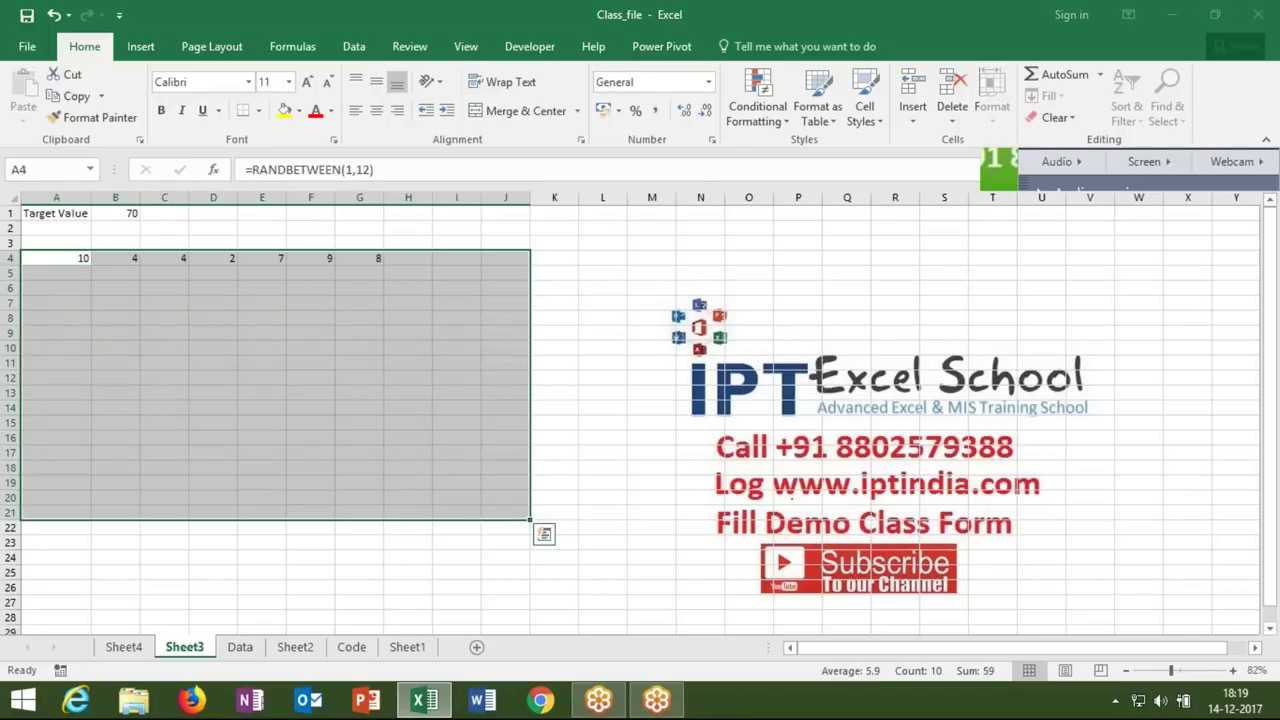
- Convert the random-number formulas in A4:J21 to static values
key("ctrl+c")
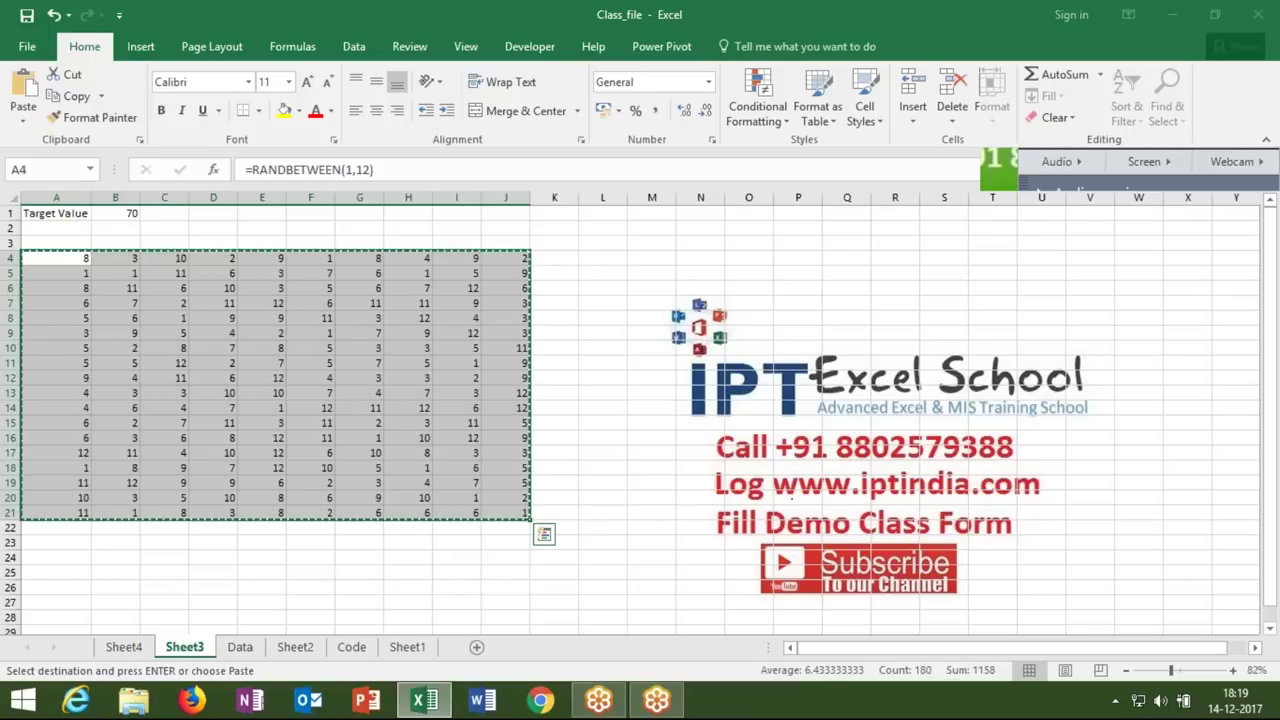
left_click(25, 122)
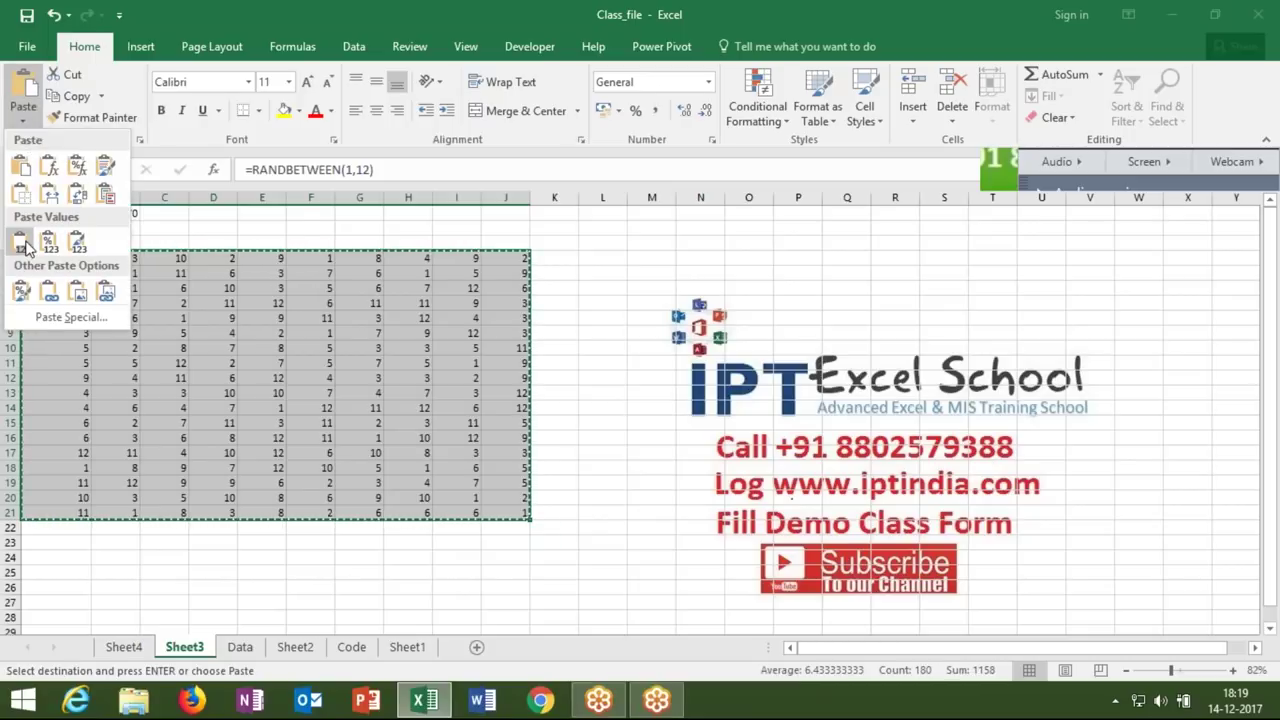
left_click(21, 243)
key("Escape")
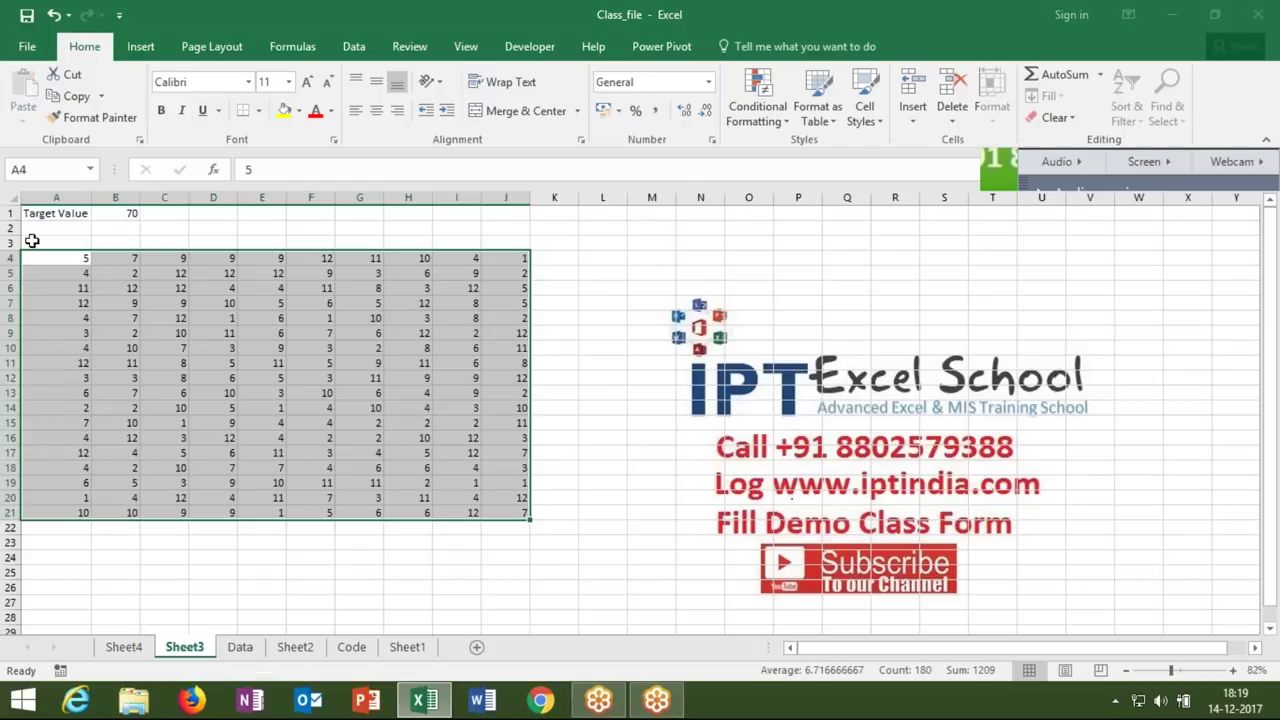
- Try the date 6/1 as the target value in B1, and change it to 3-5
left_click(124, 212)
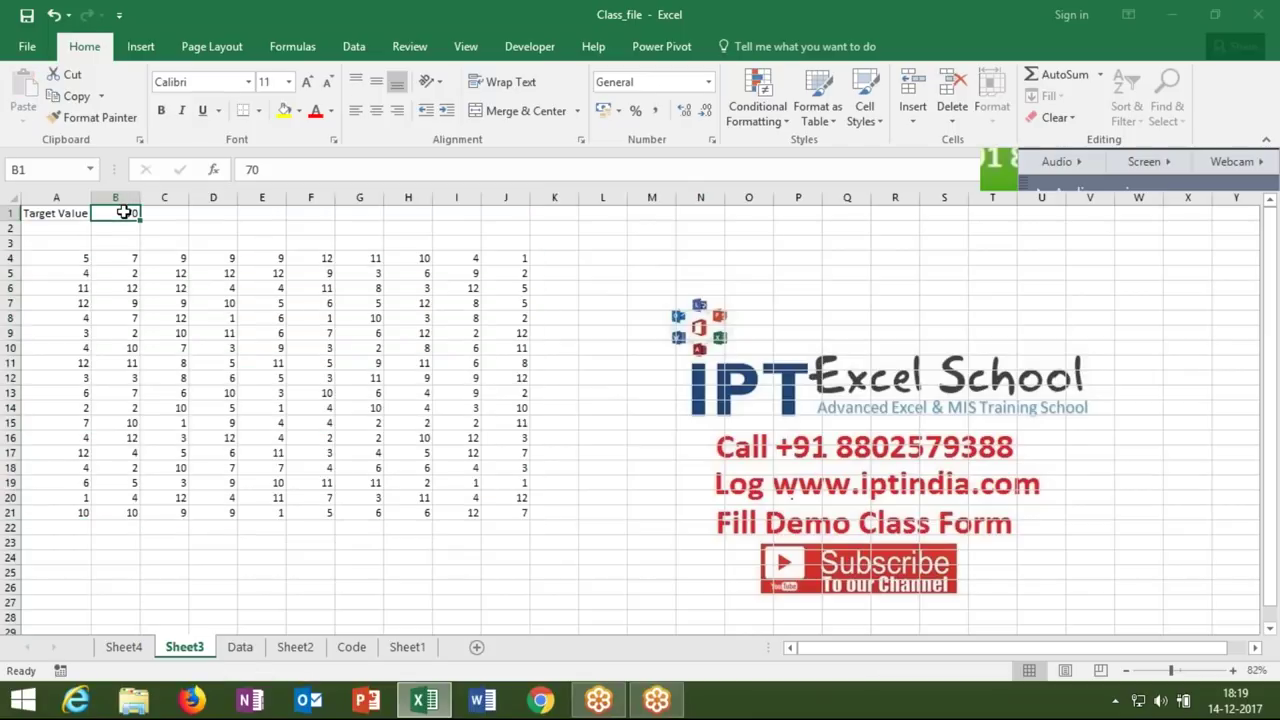
type("1")
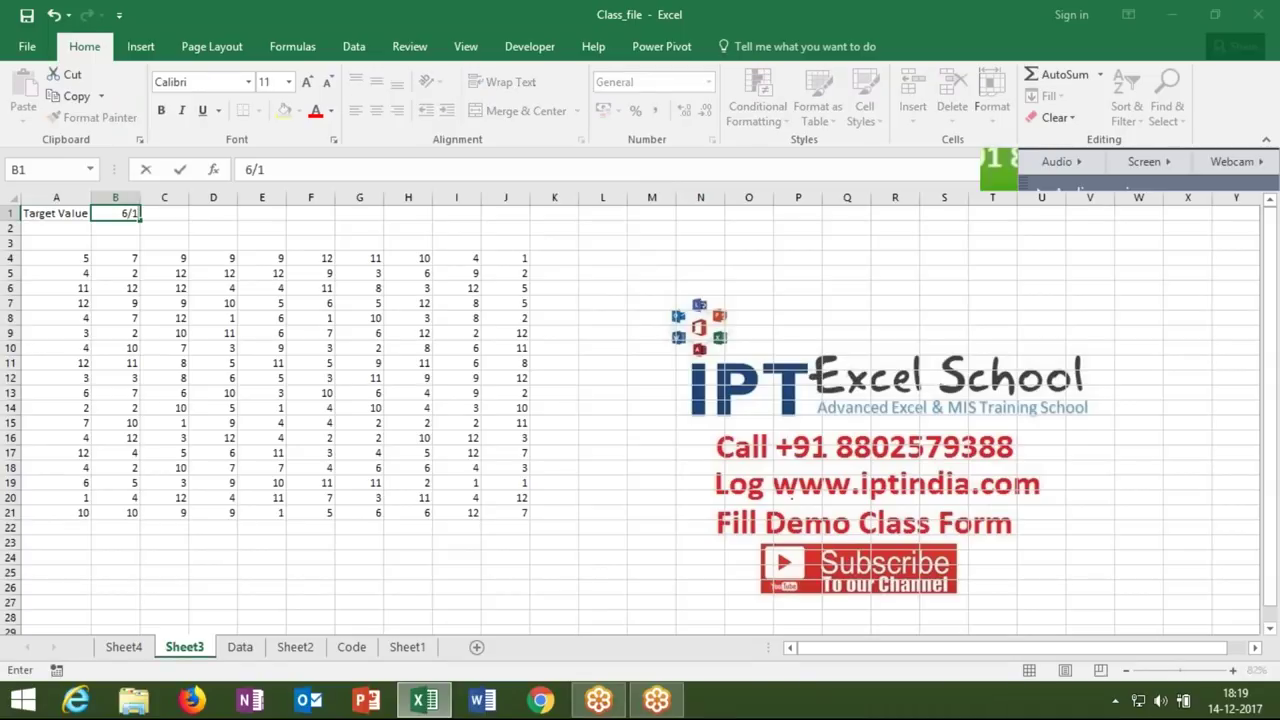
key("Return")
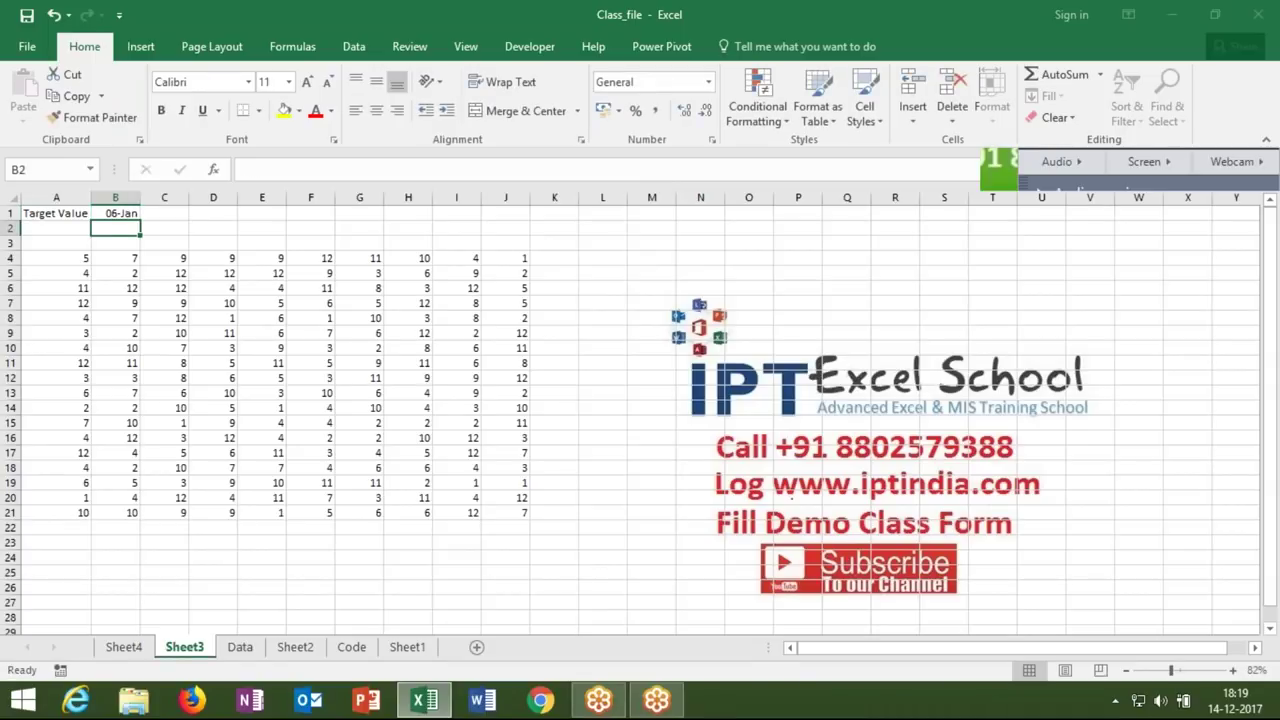
left_click(108, 214)
type("3-5")
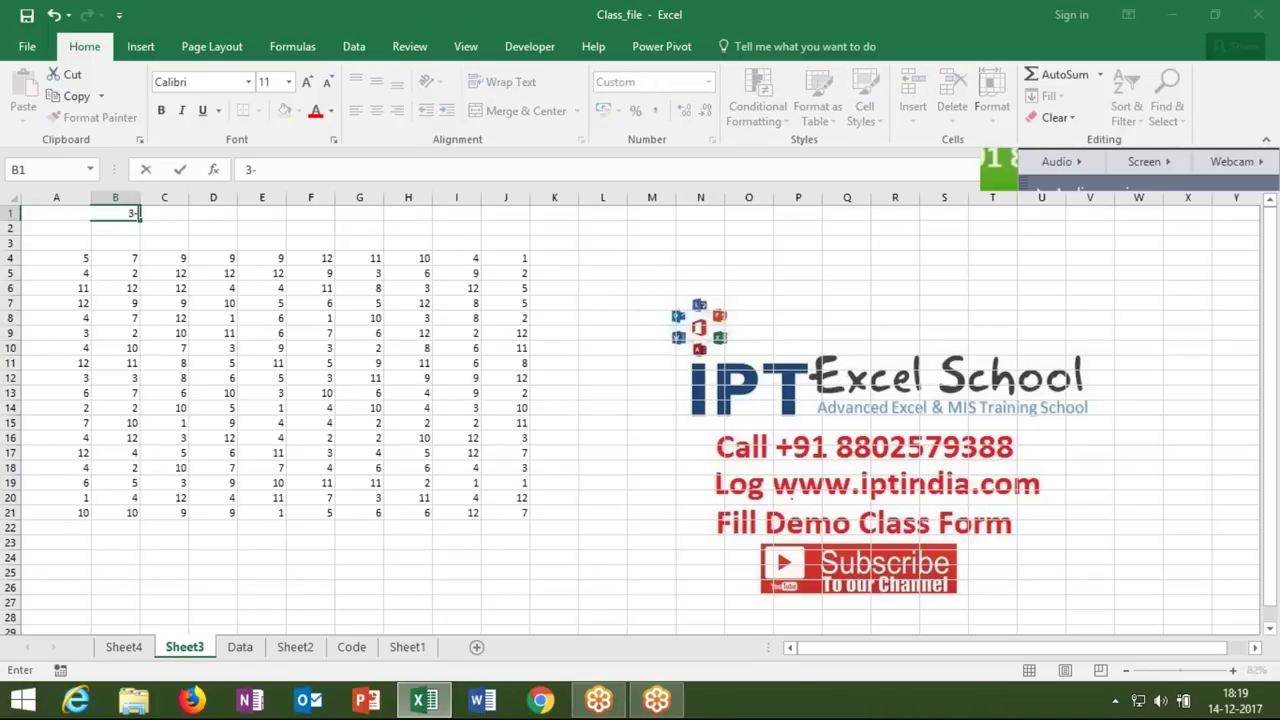
key("Return")
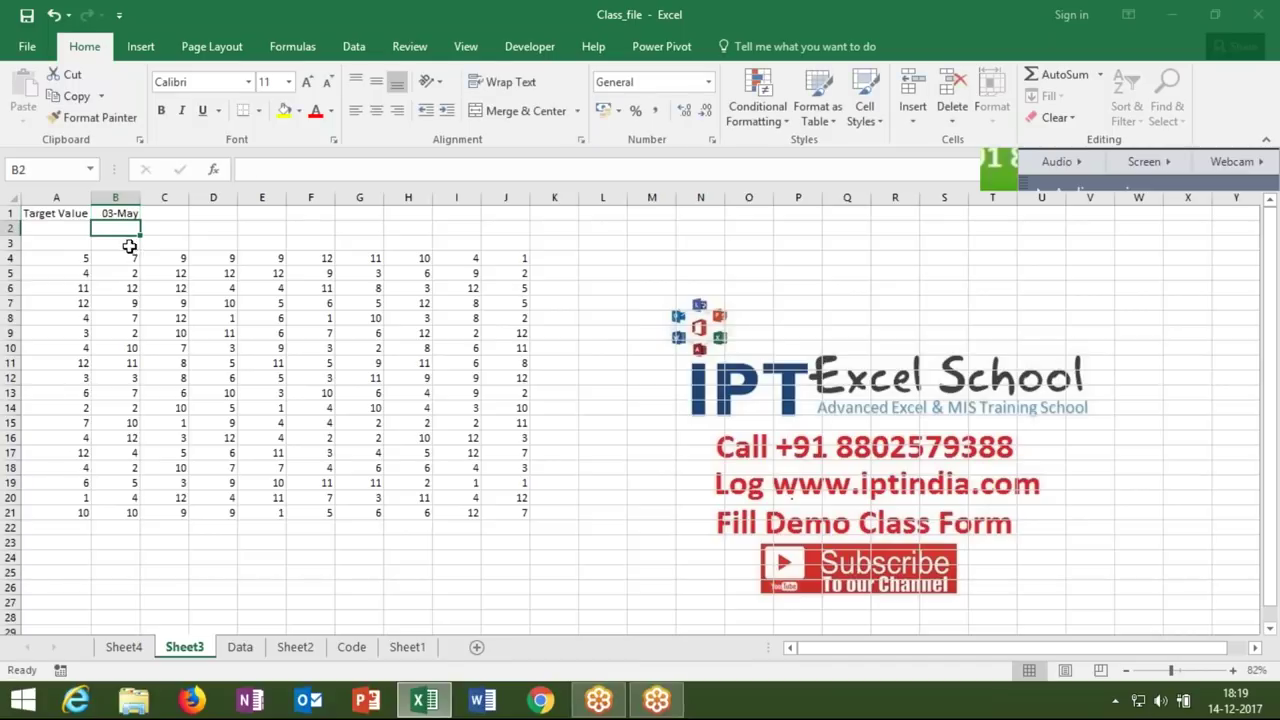
- Add an Equal To highlight rule to A4:J21 using =month($B$1) with Light Red Fill with Dark Red Text
left_click(82, 260)
left_click_drag(82, 260, 489, 510)
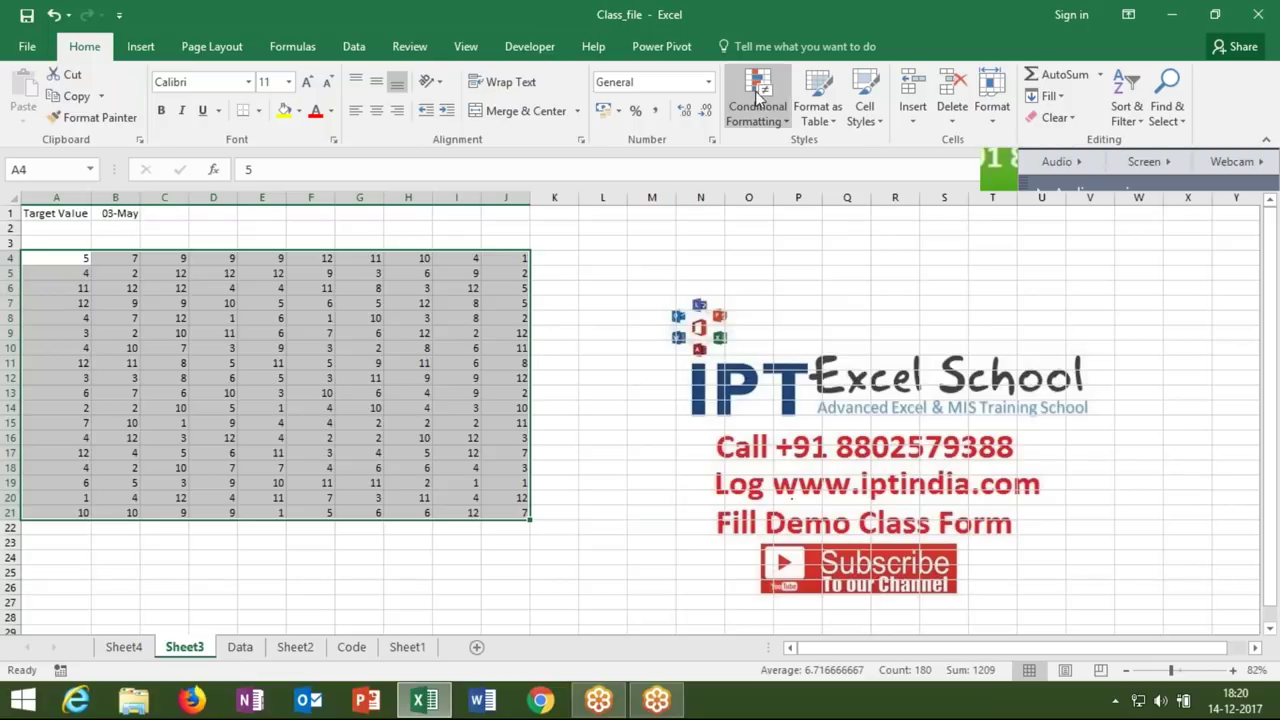
left_click(770, 124)
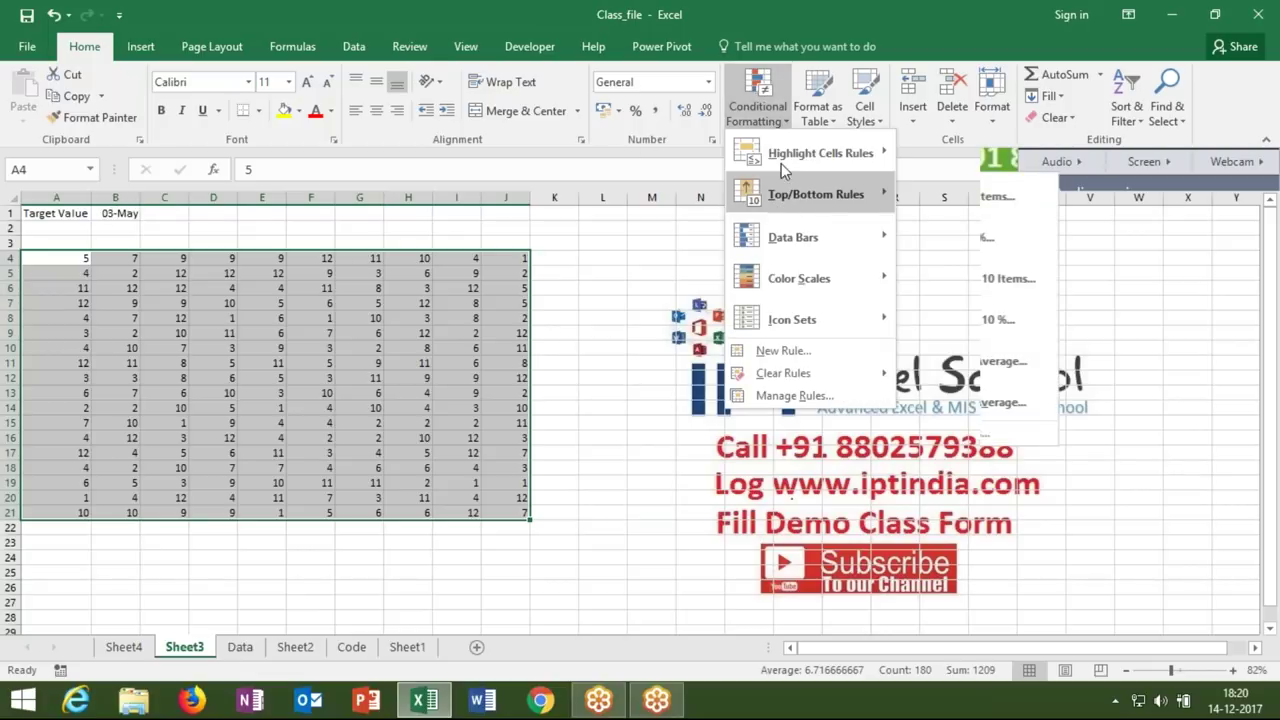
mouse_move(815, 153)
left_click(966, 279)
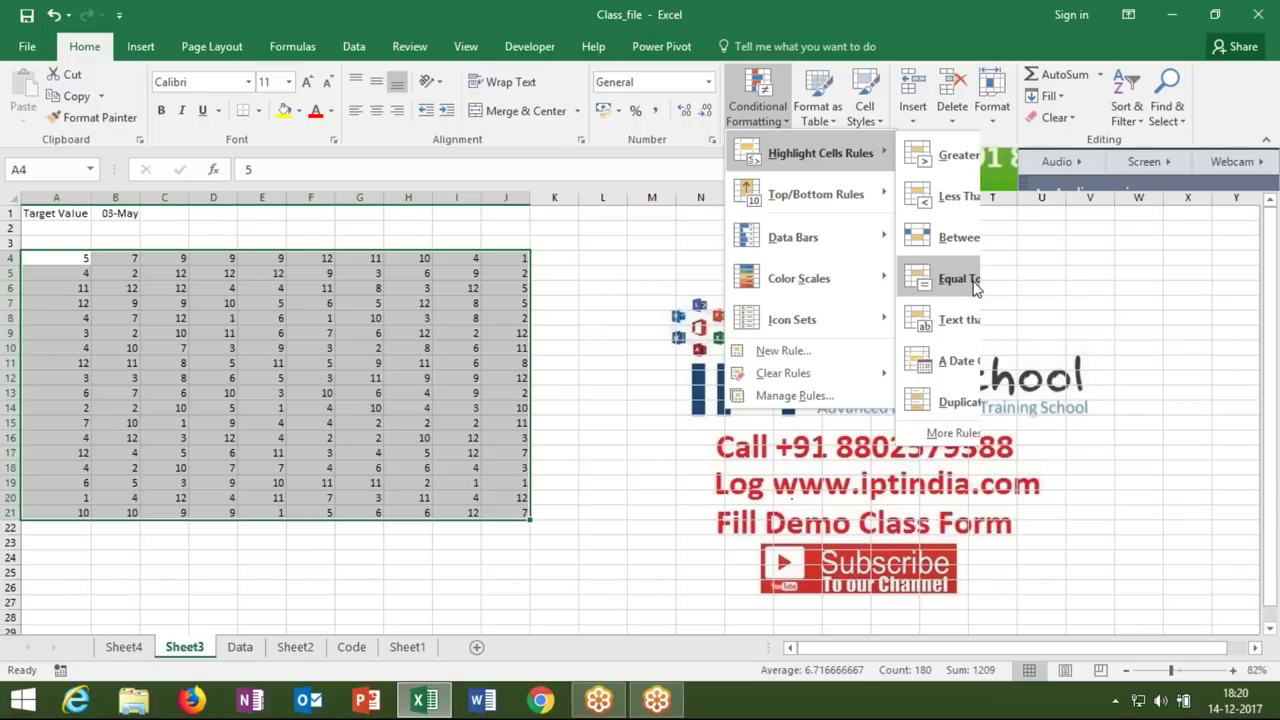
type("=month")
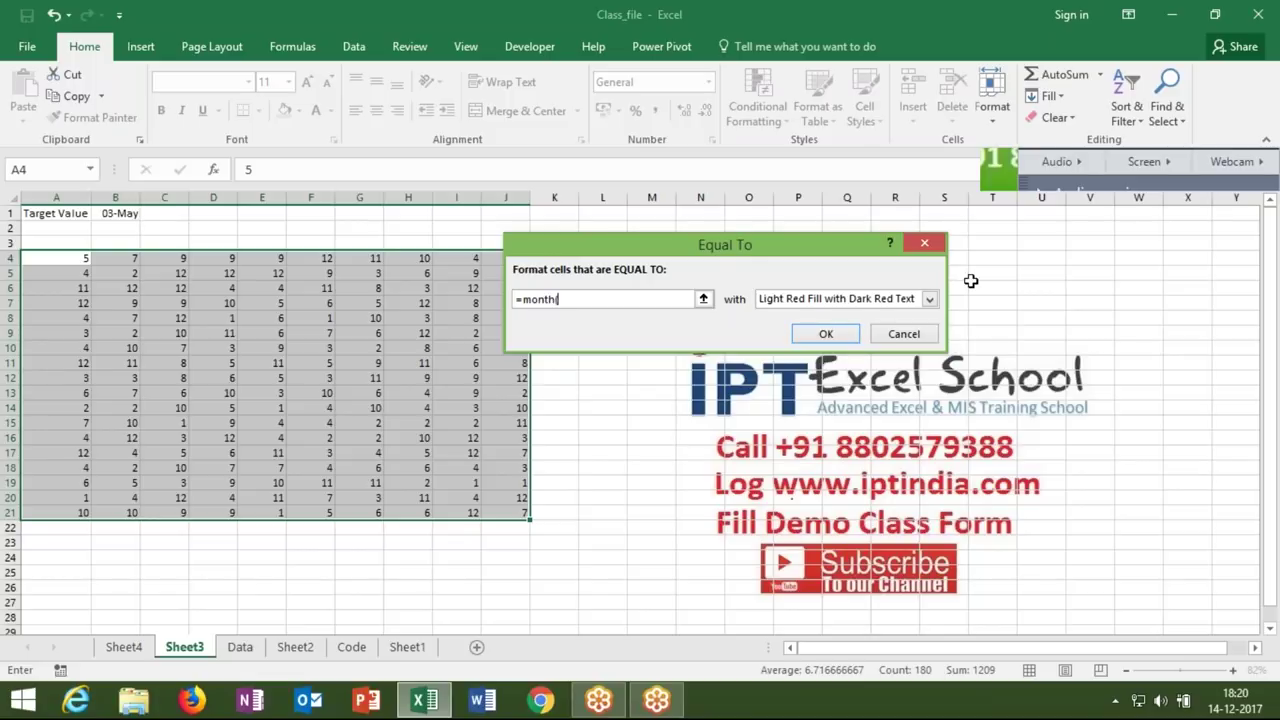
type("(")
left_click(126, 215)
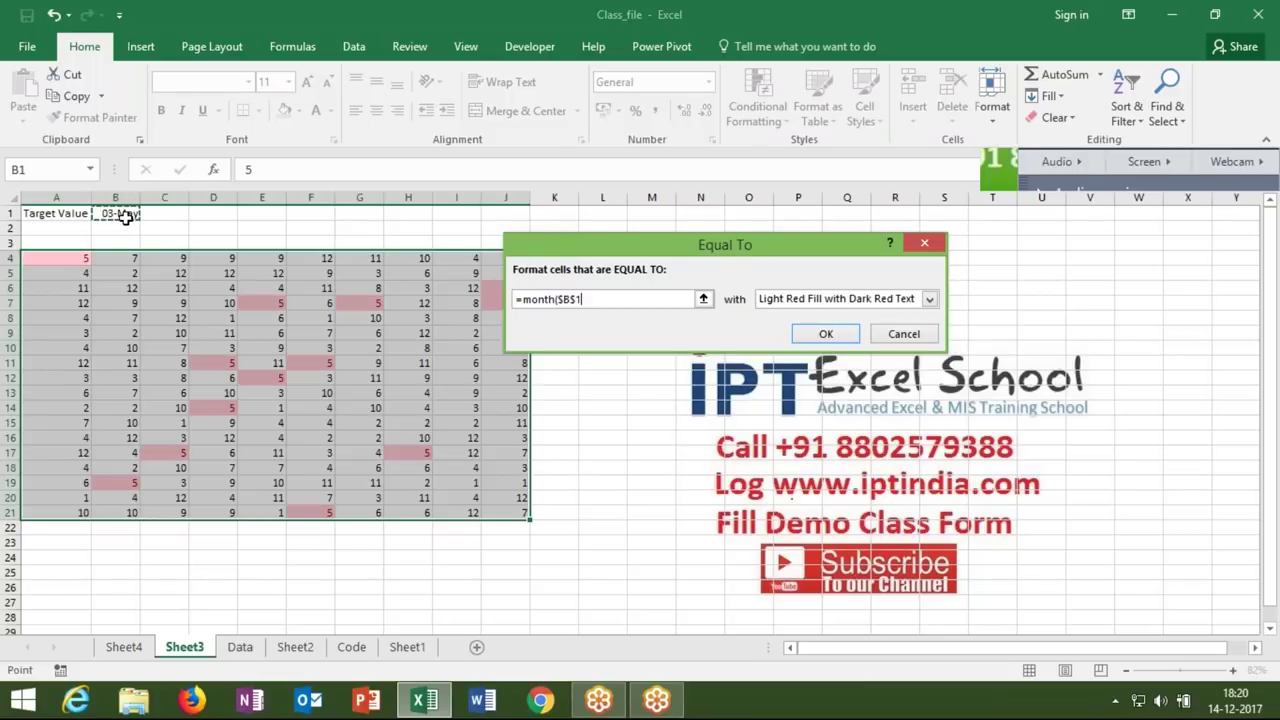
type(")")
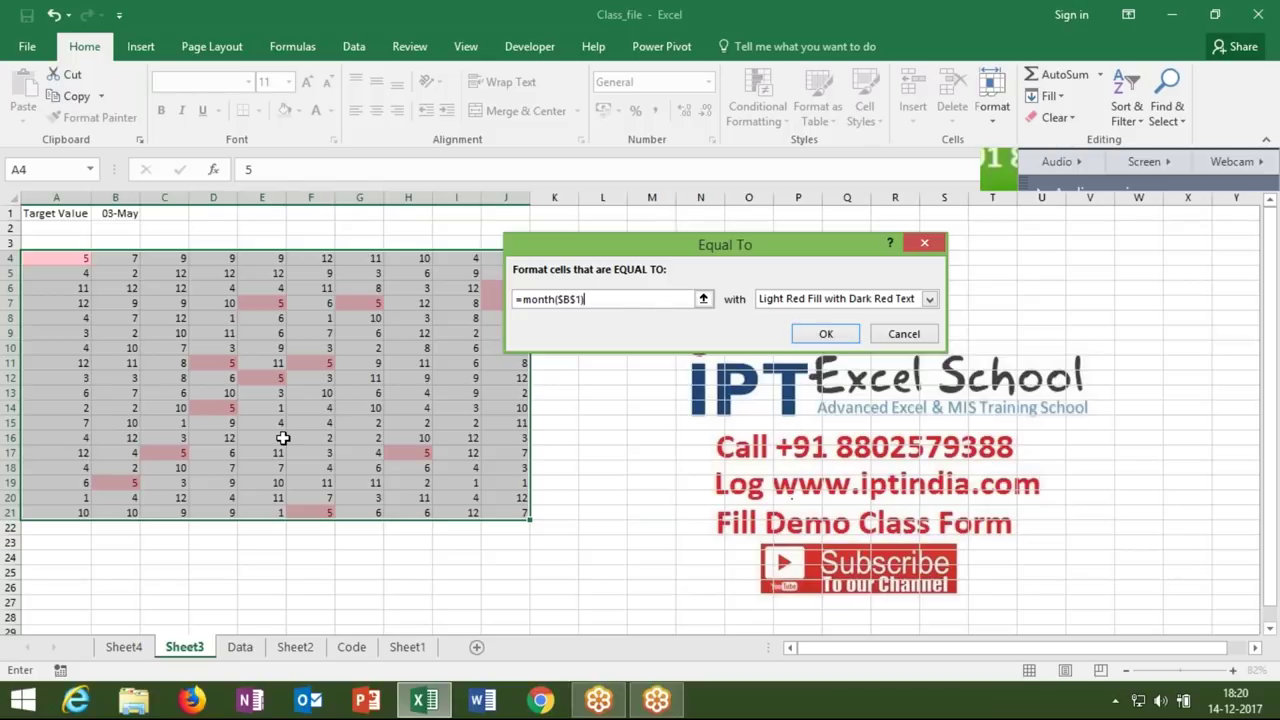
left_click(842, 336)
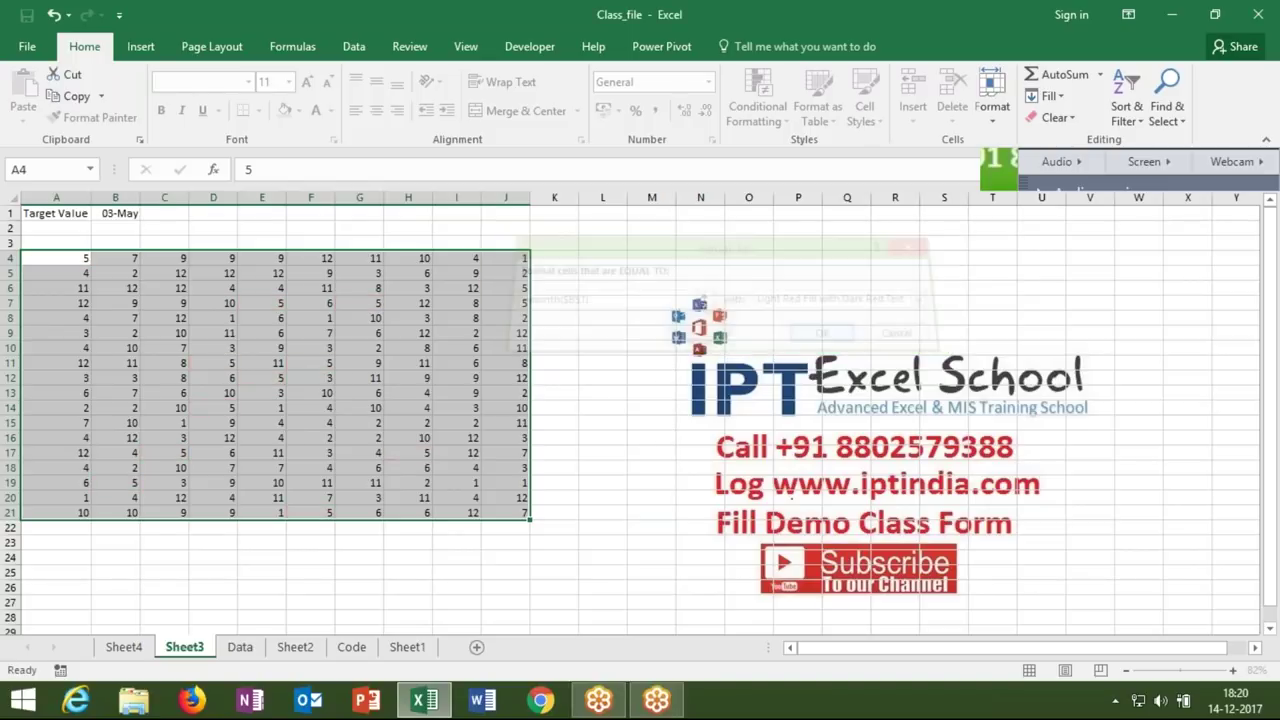
- View the formula-based rule type in a new formatting rule for A4:J21 and dismiss it
left_click(763, 117)
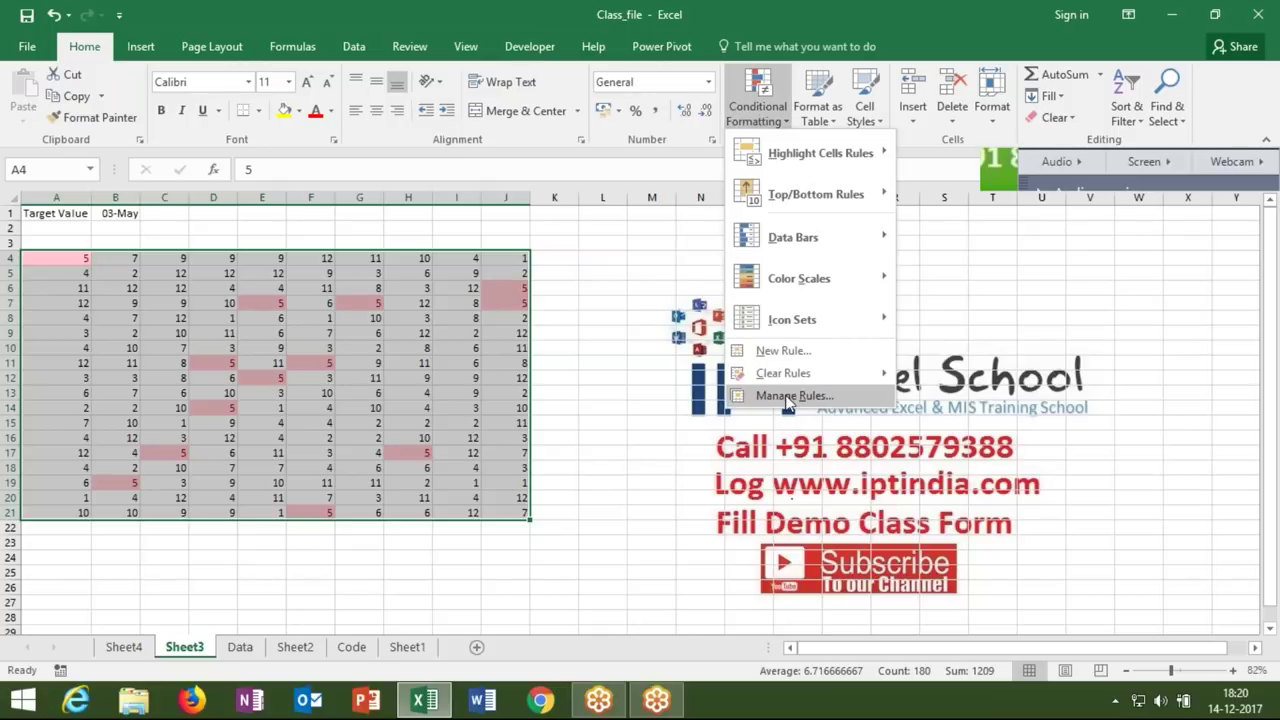
left_click(783, 350)
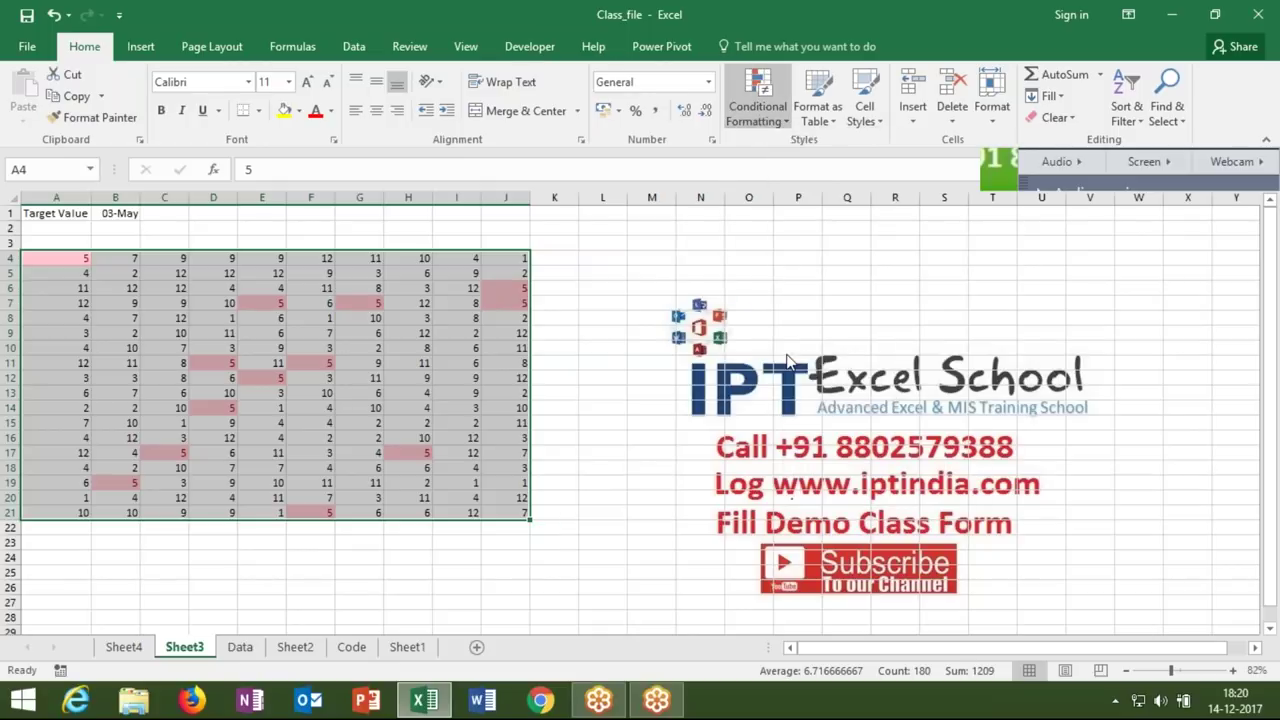
left_click(722, 249)
left_click(598, 326)
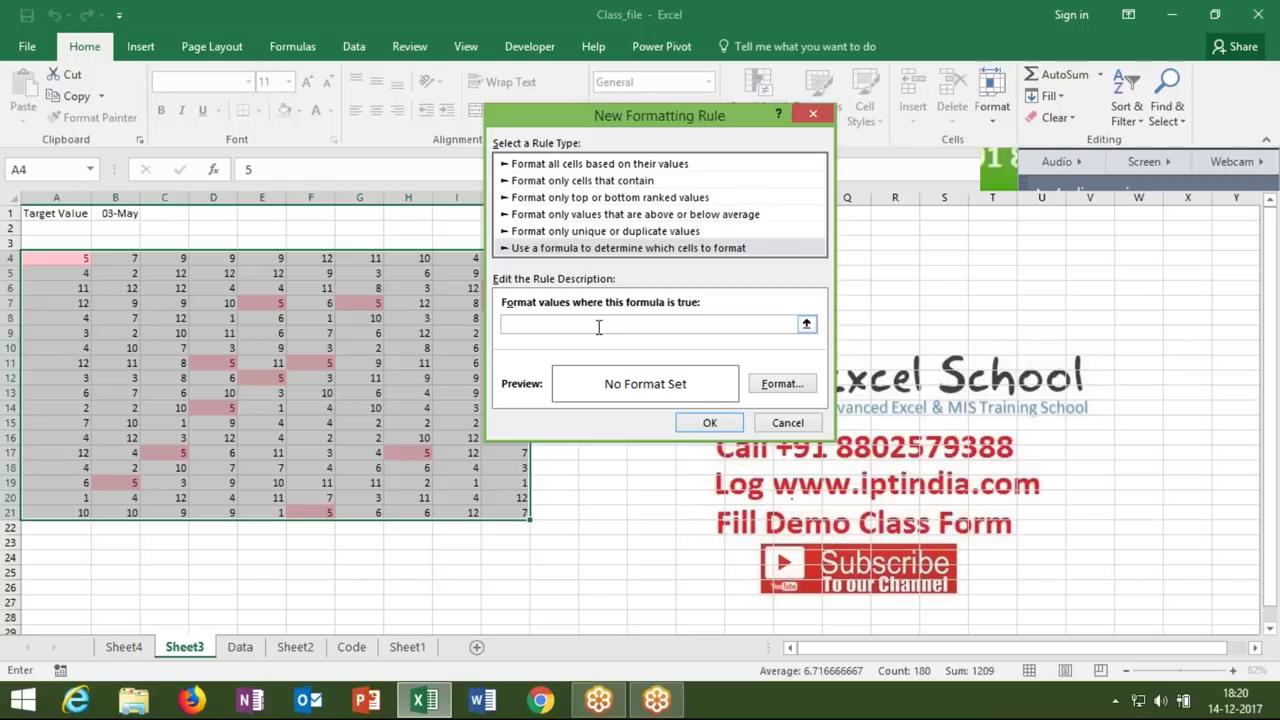
left_click(786, 426)
left_click(758, 105)
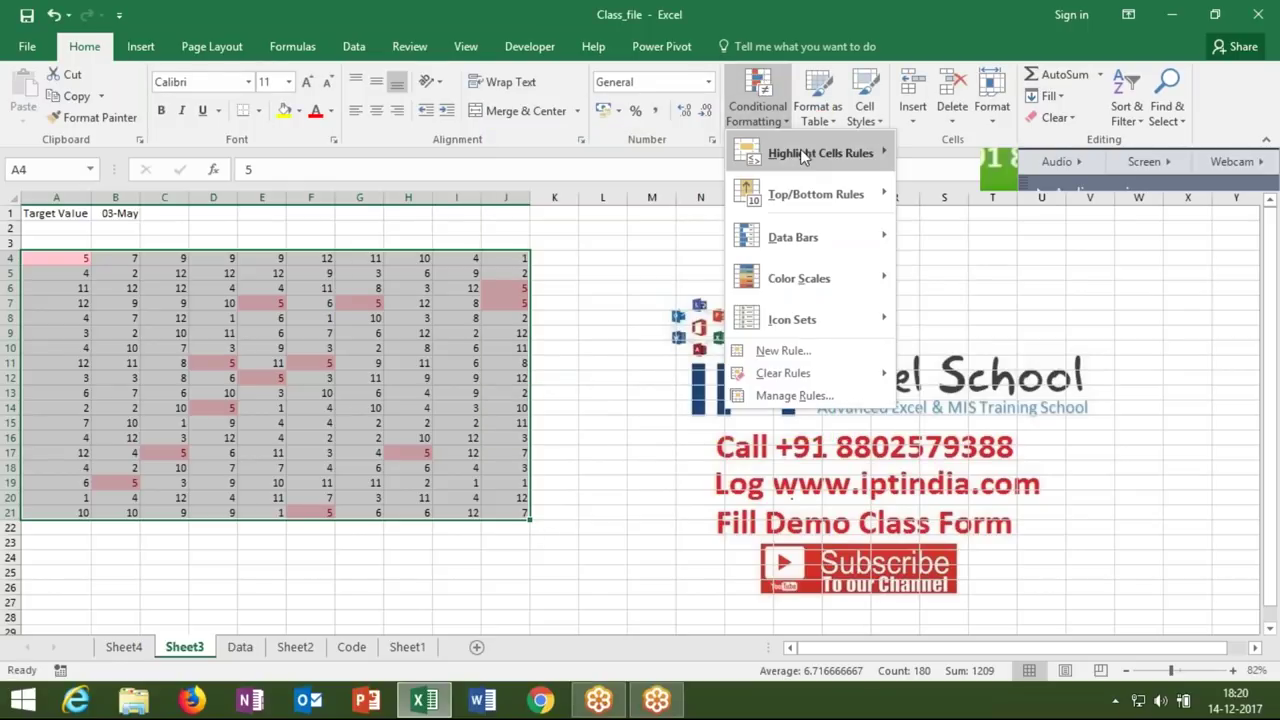
mouse_move(800, 151)
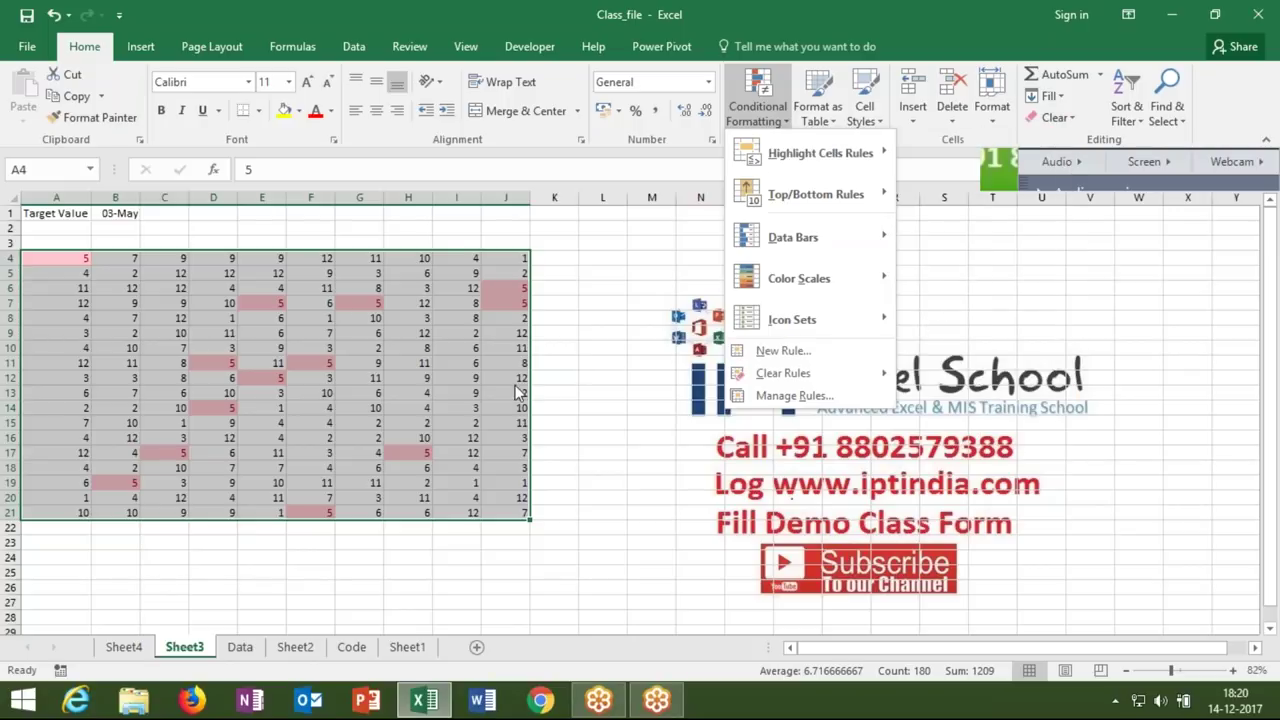
key("Escape")
- Switch to Sheet4 and select the City_Code column
left_click(239, 647)
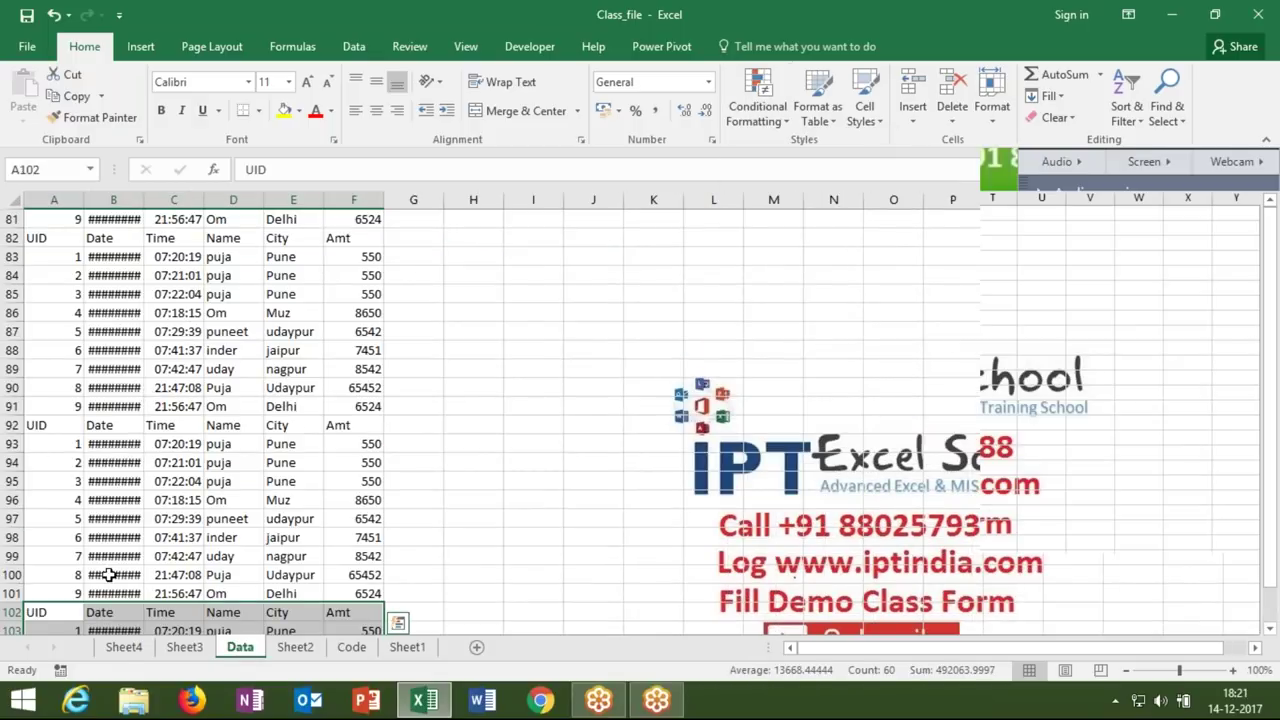
left_click(124, 647)
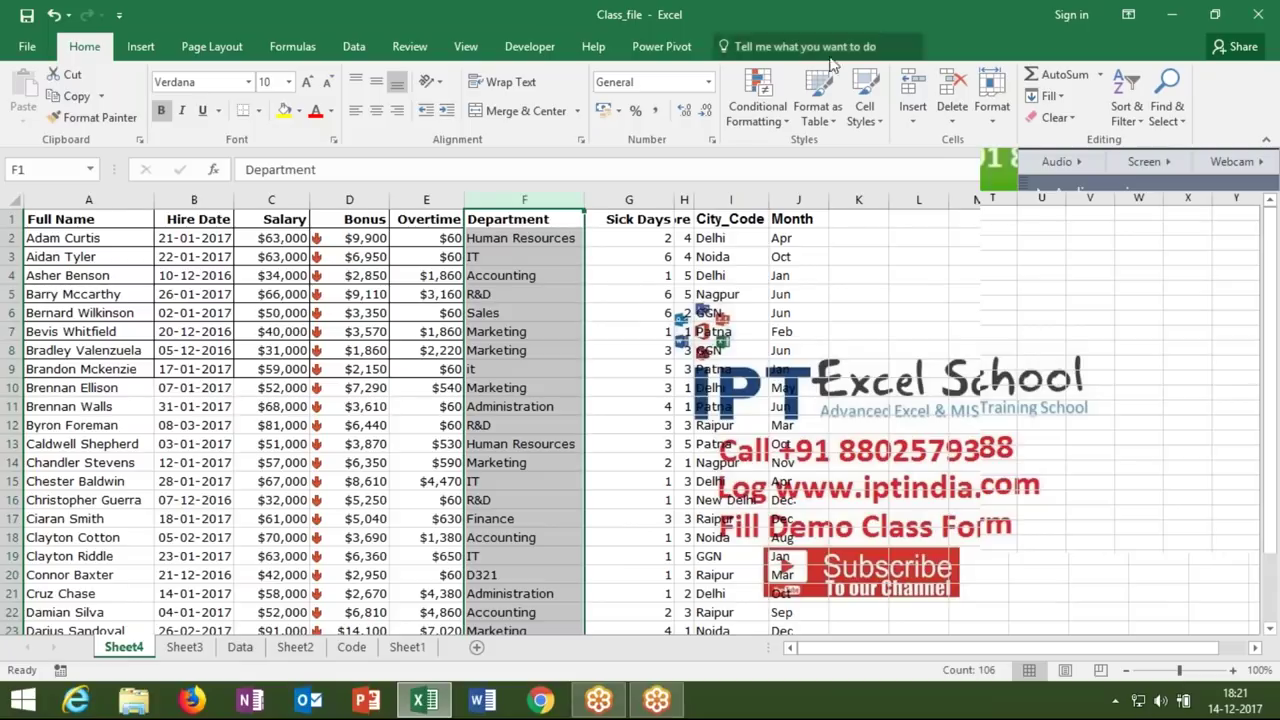
left_click(757, 100)
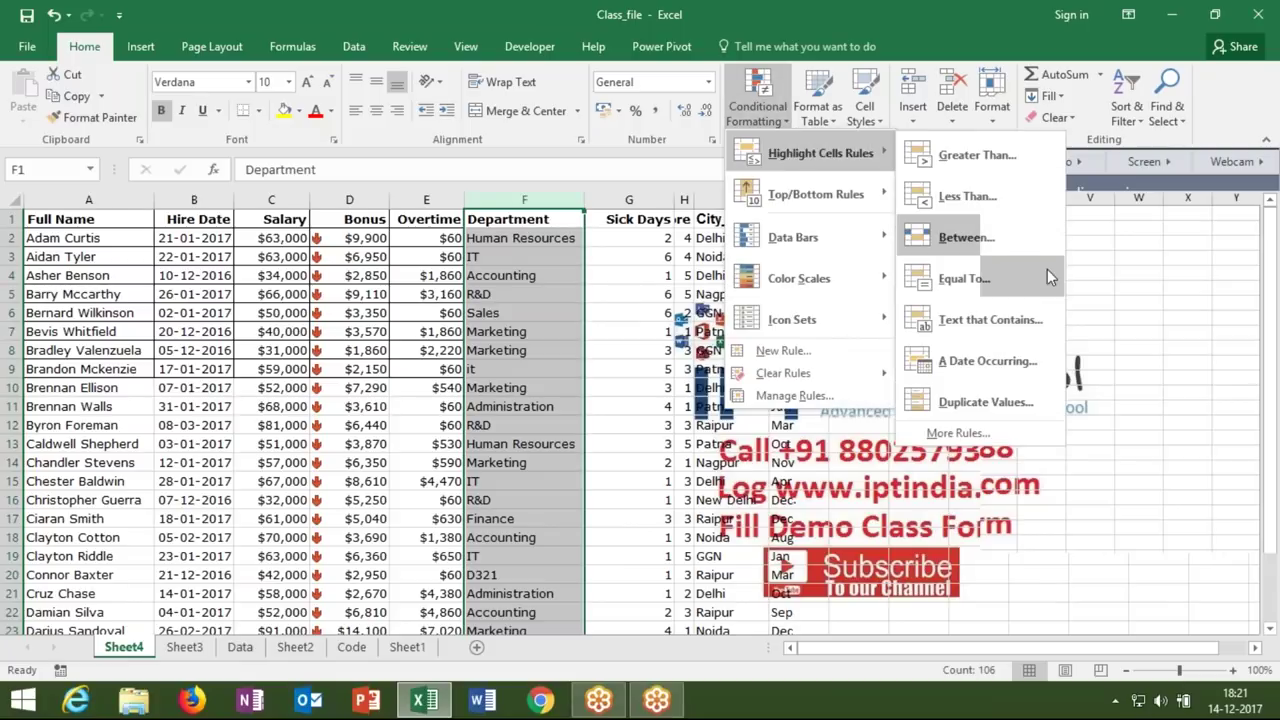
left_click(704, 313)
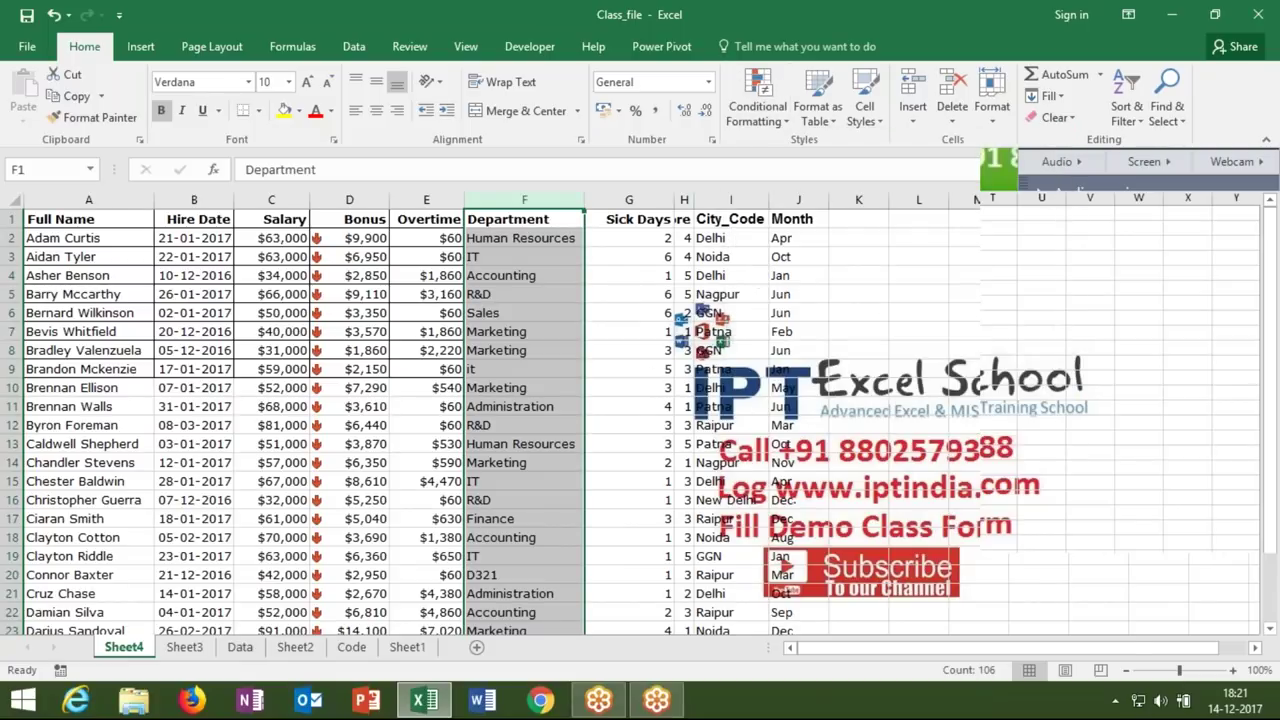
left_click(704, 313)
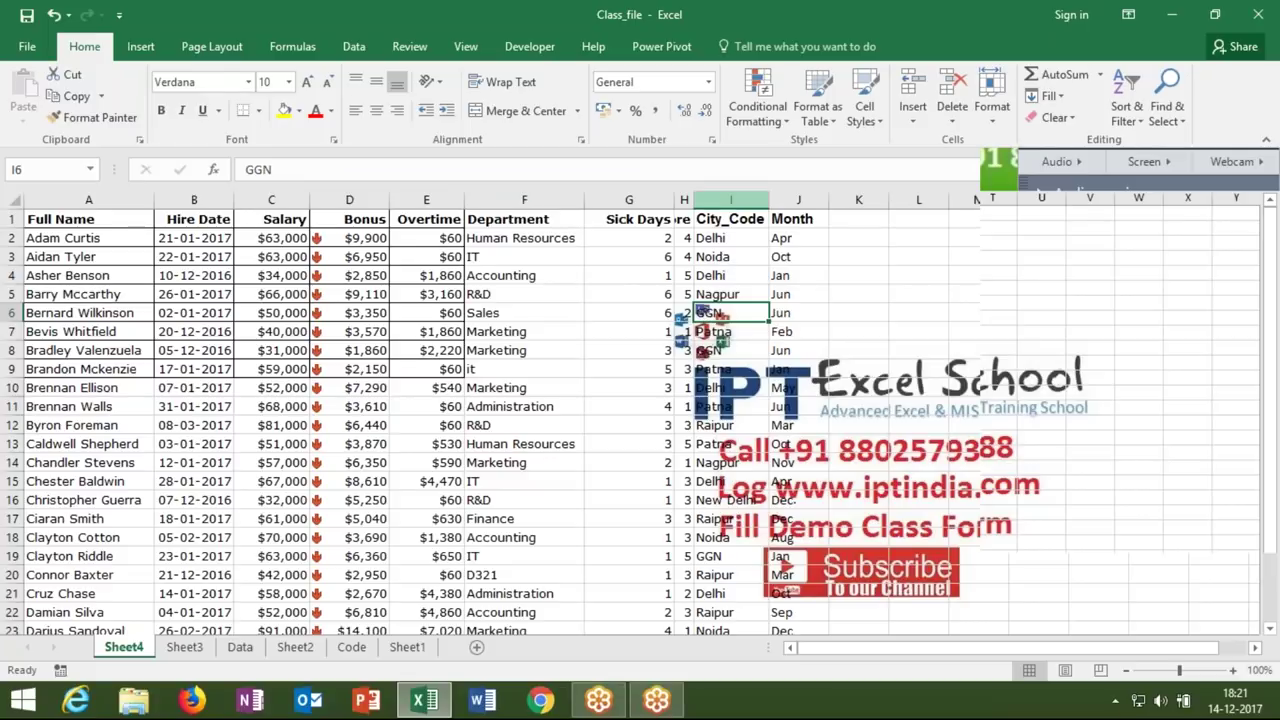
left_click(730, 200)
- Preview an Equal To highlight rule for Delhi on the City_Code column with Light Red Fill with Dark Red Text, and cancel it
left_click(748, 122)
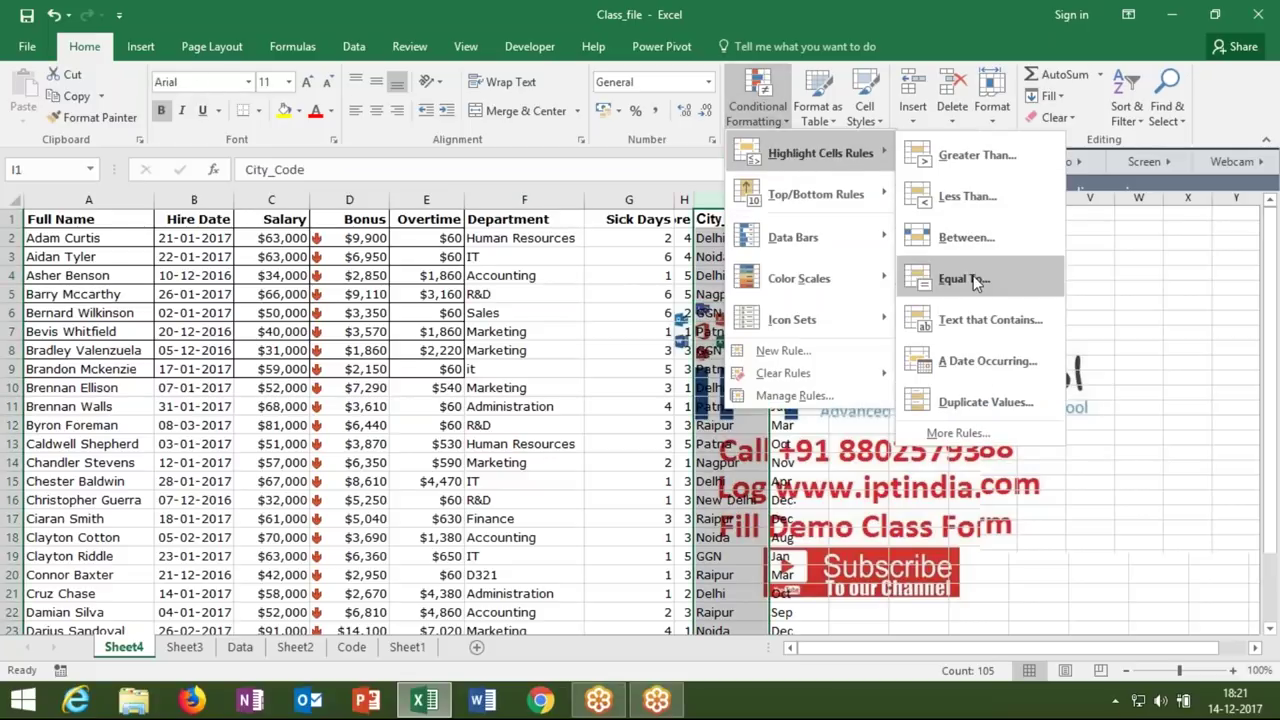
left_click(963, 279)
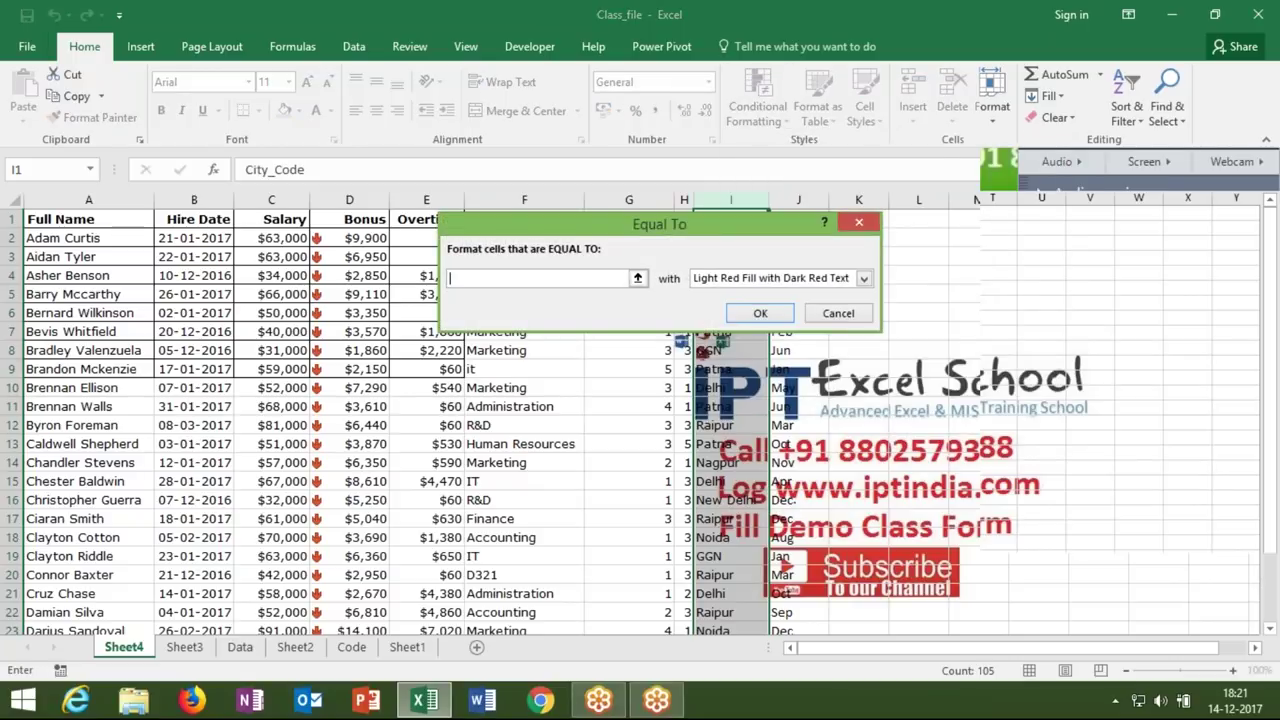
key("Return")
key("Return")
type("Deh")
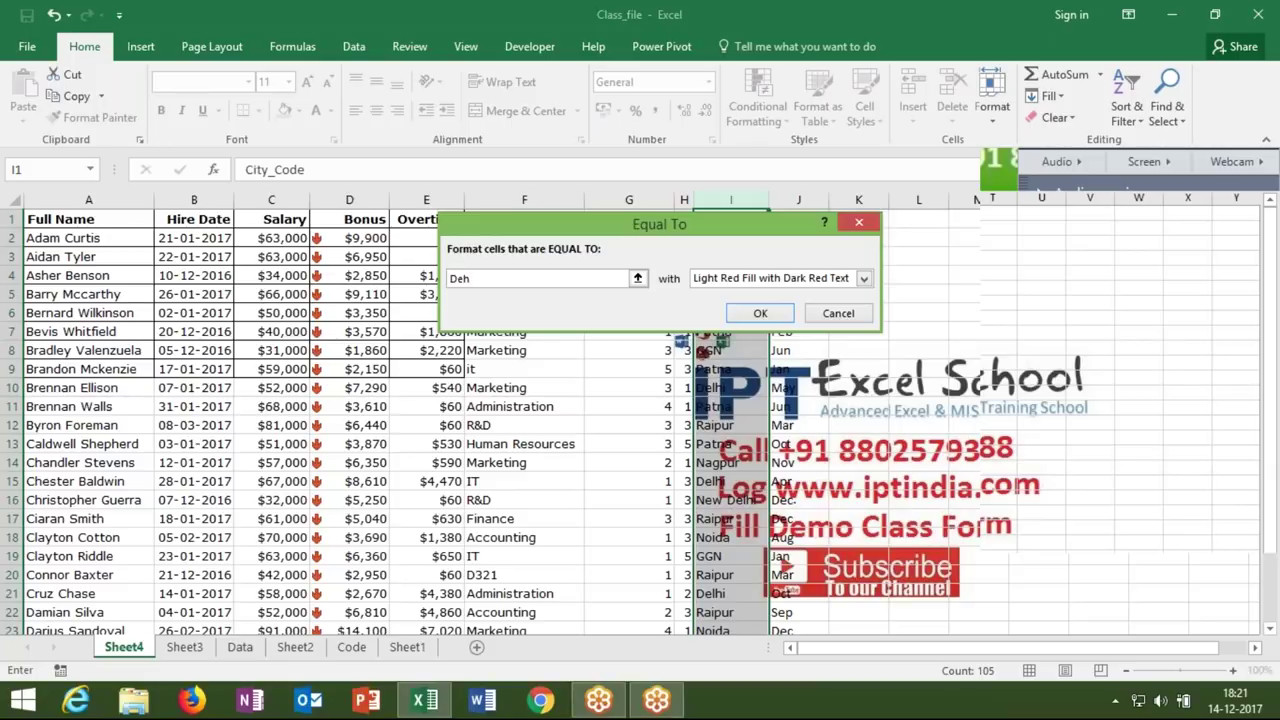
key("BackSpace")
type("lhi")
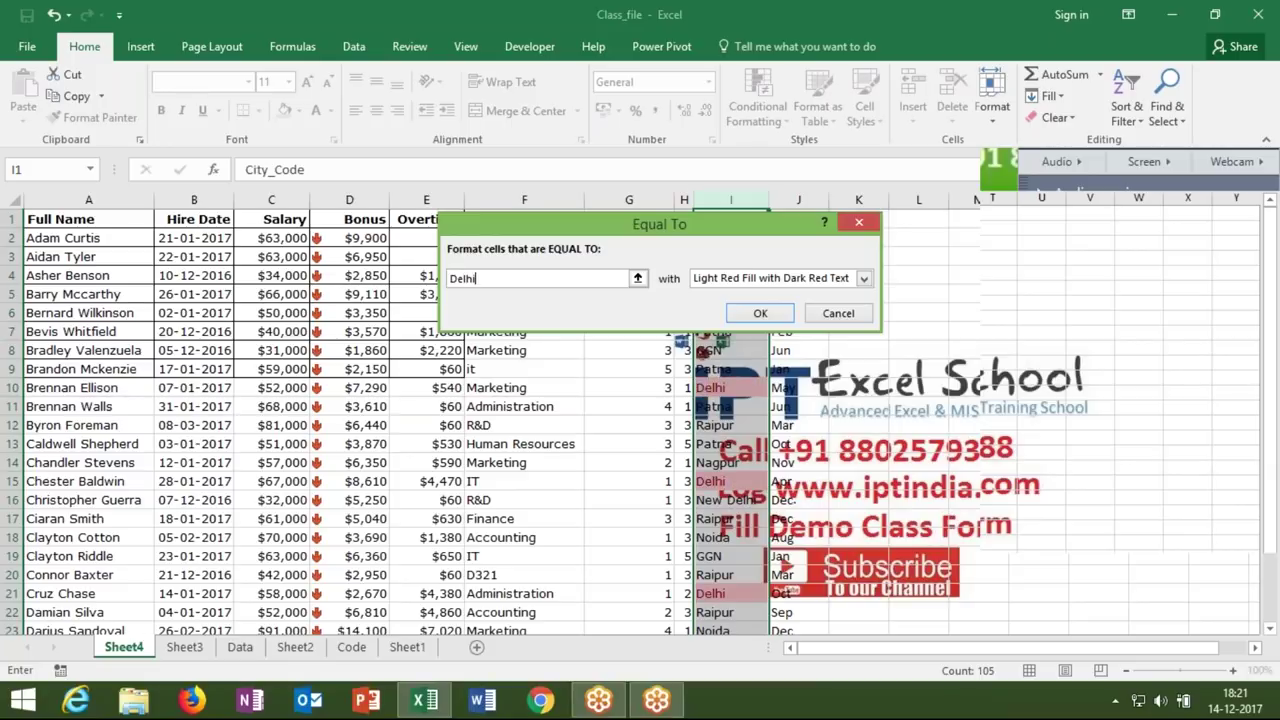
left_click_drag(761, 228, 492, 184)
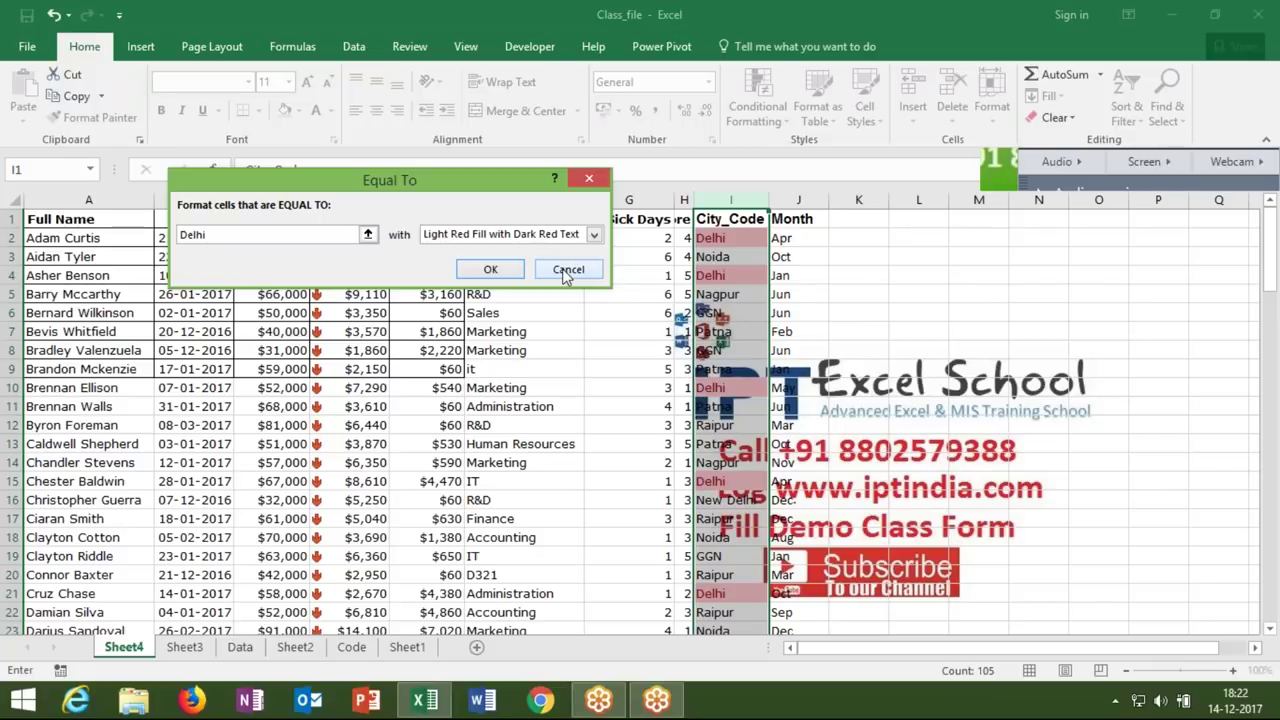
left_click(565, 272)
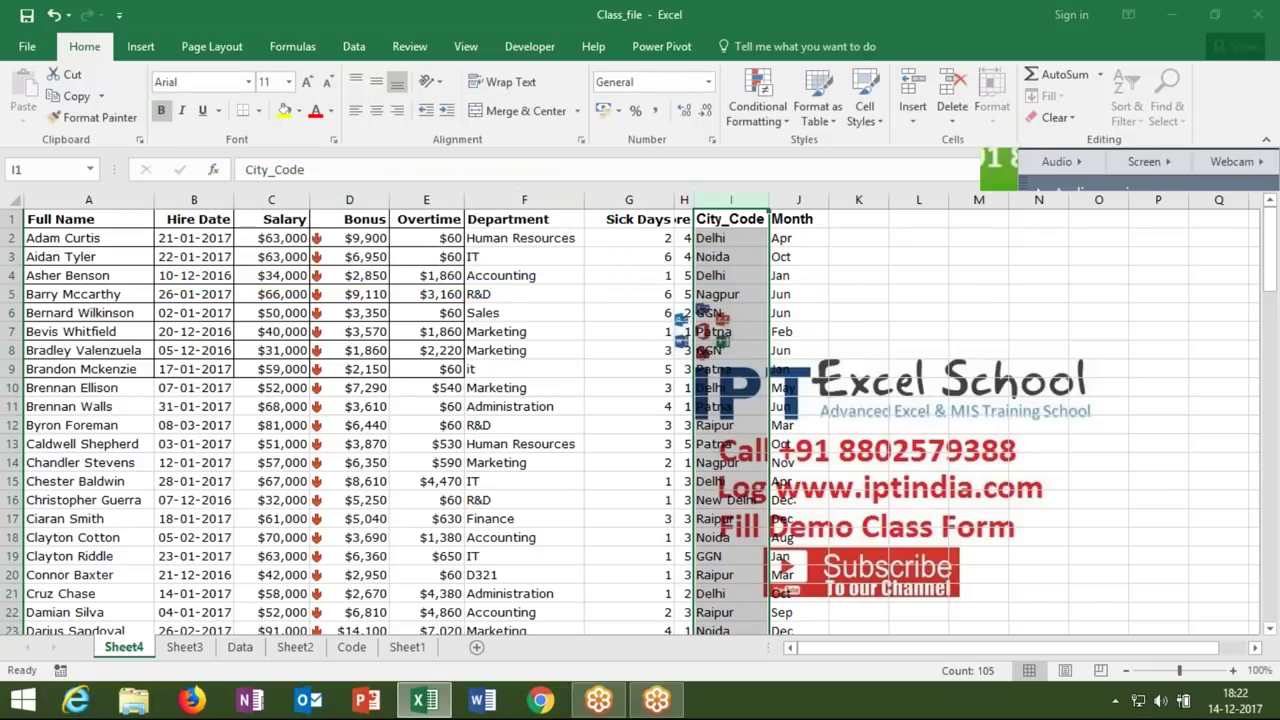
- Preview a Text That Contains rule for Delhi on the City_Code column with Light Red Fill with Dark Red Text, and cancel it
left_click(758, 113)
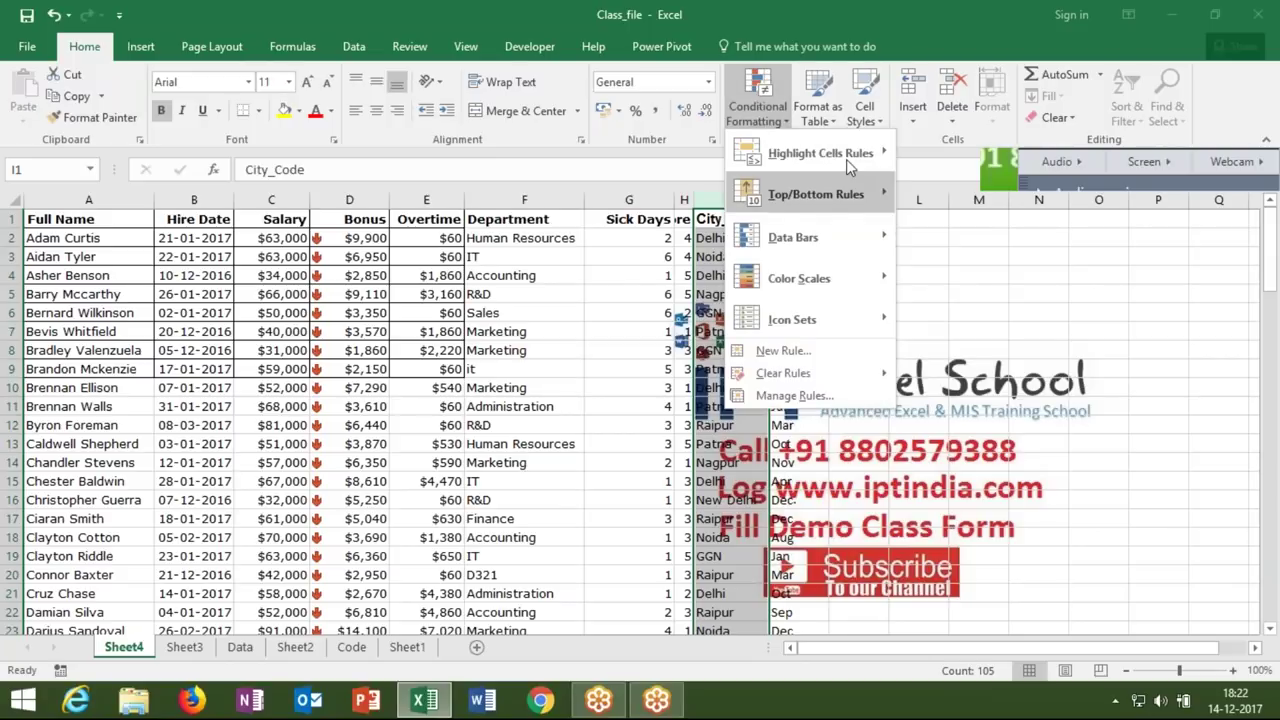
mouse_move(874, 166)
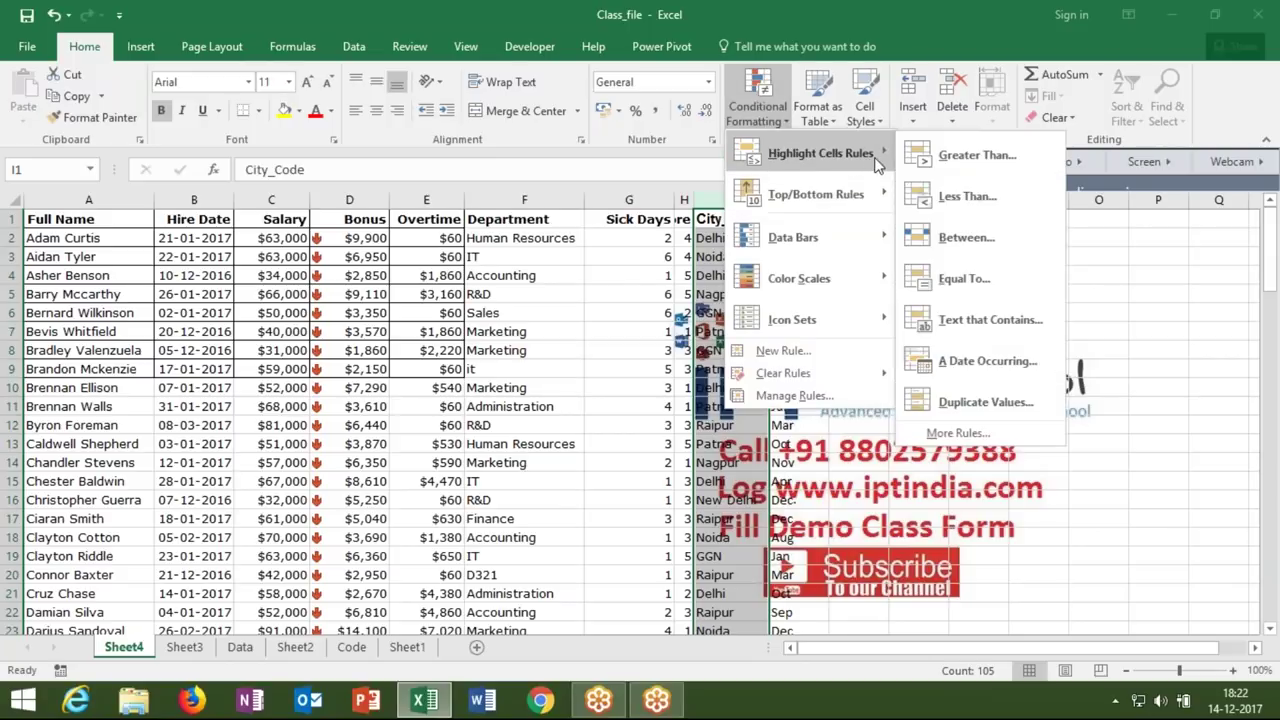
left_click(975, 338)
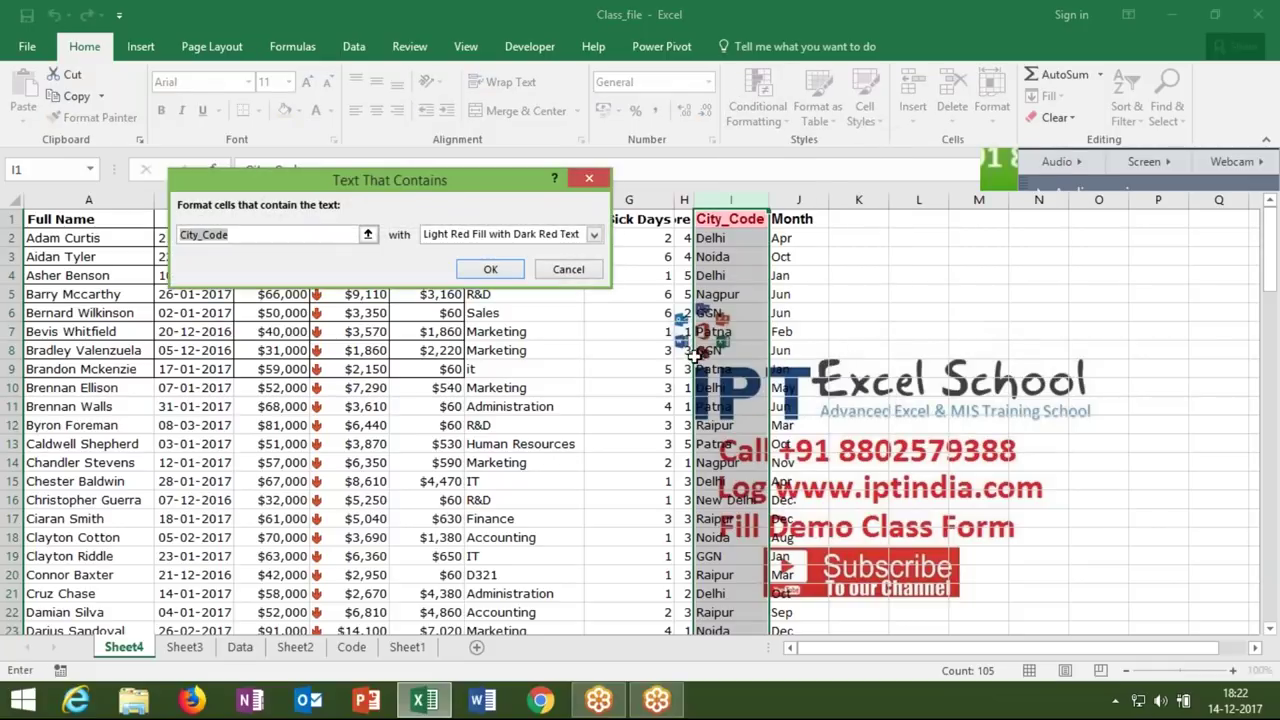
type("Delhi")
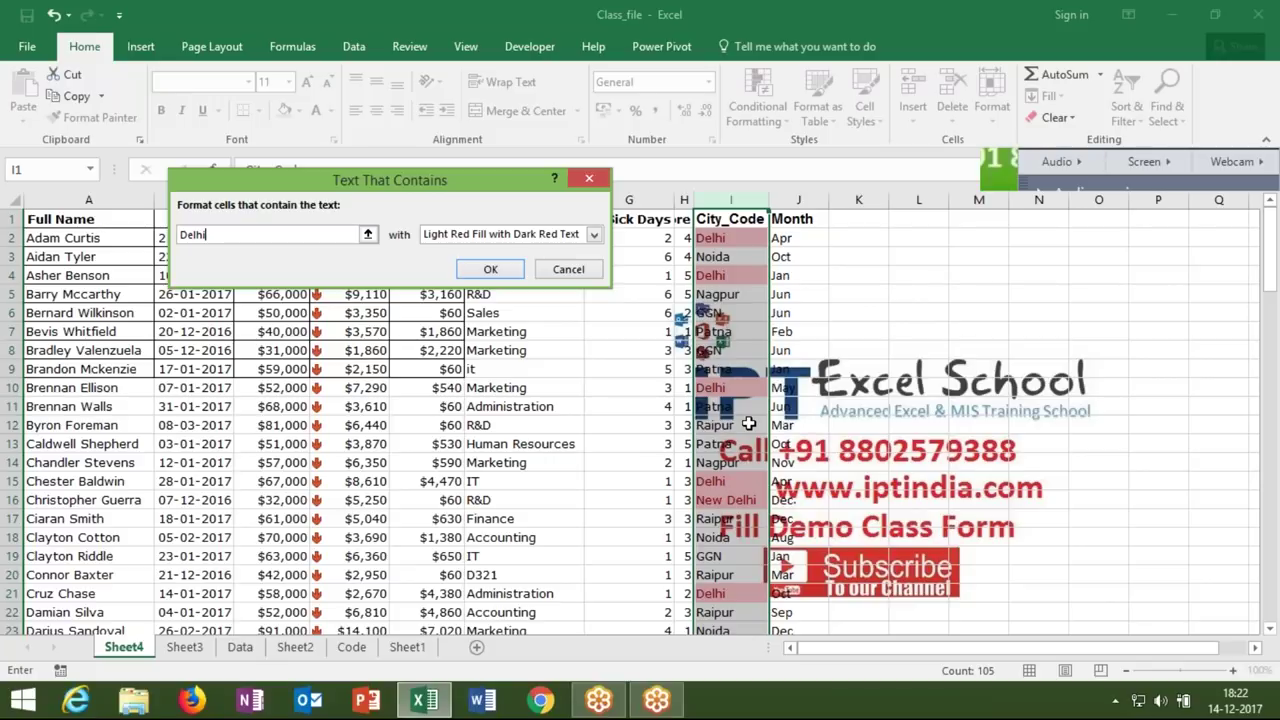
left_click(568, 269)
- Try a Greater Than highlight rule with the value 3/3 on the Hire Date column, and cancel it
left_click(757, 100)
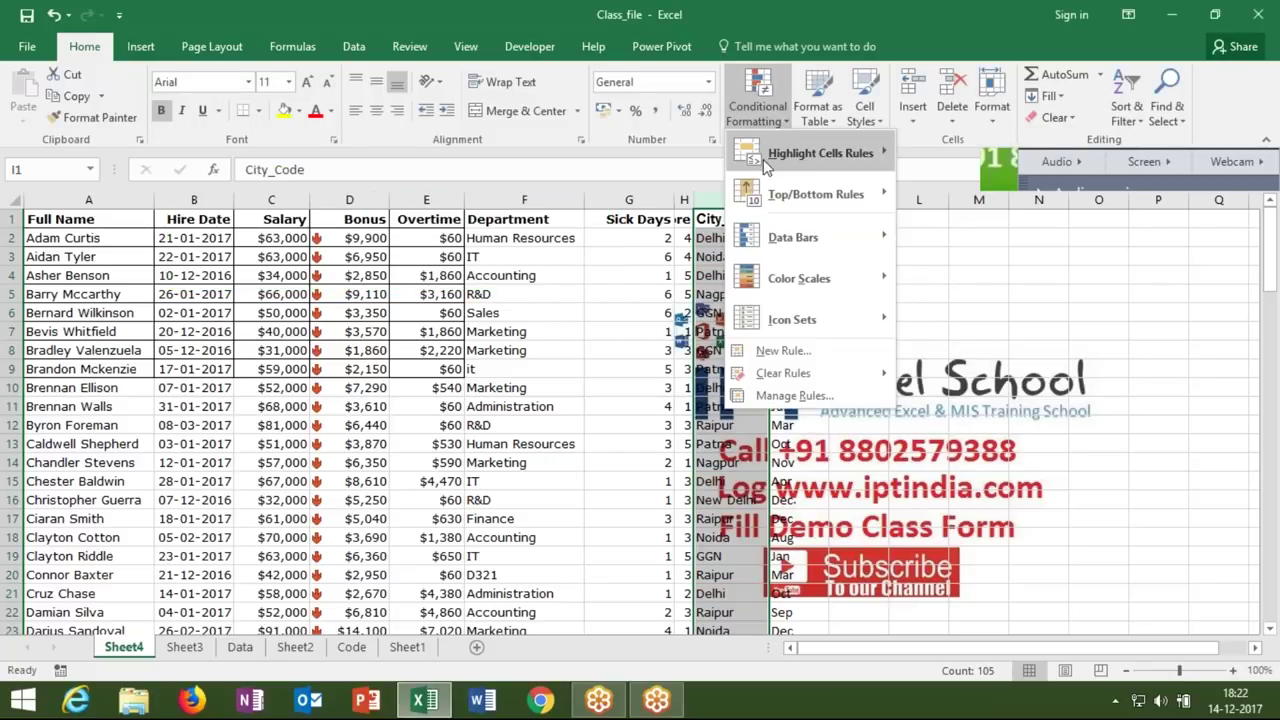
mouse_move(790, 161)
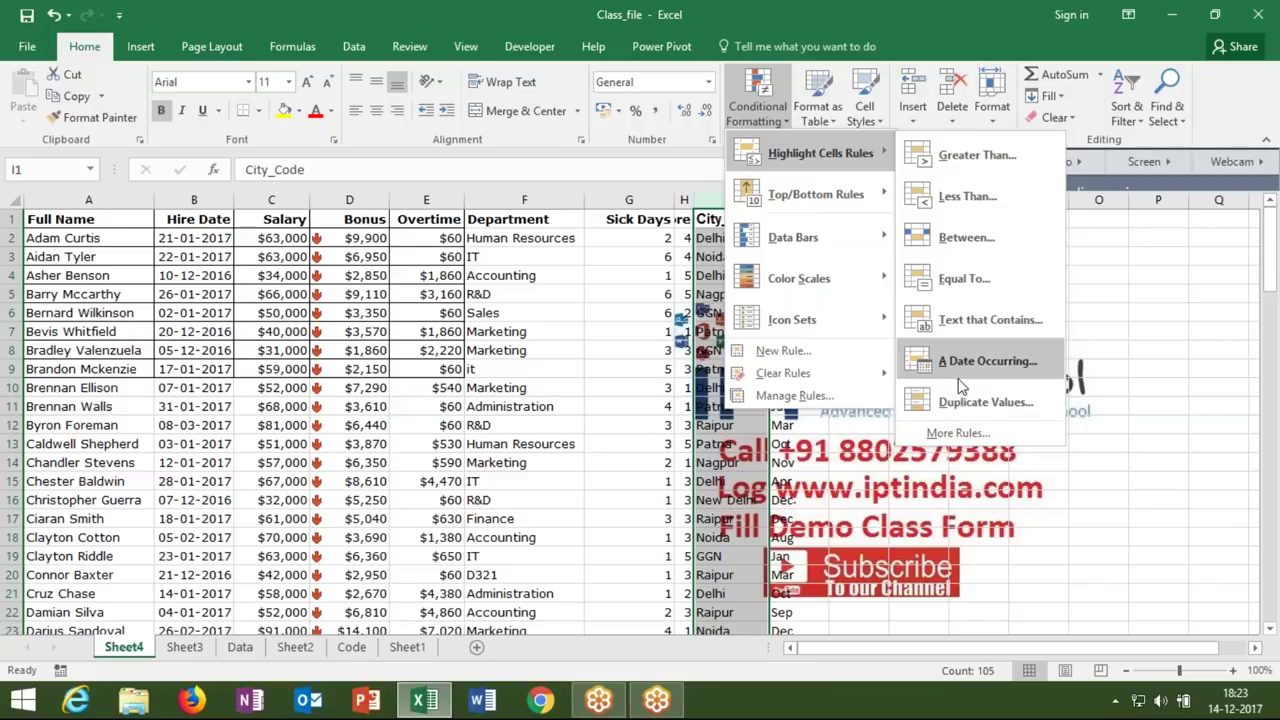
left_click(325, 325)
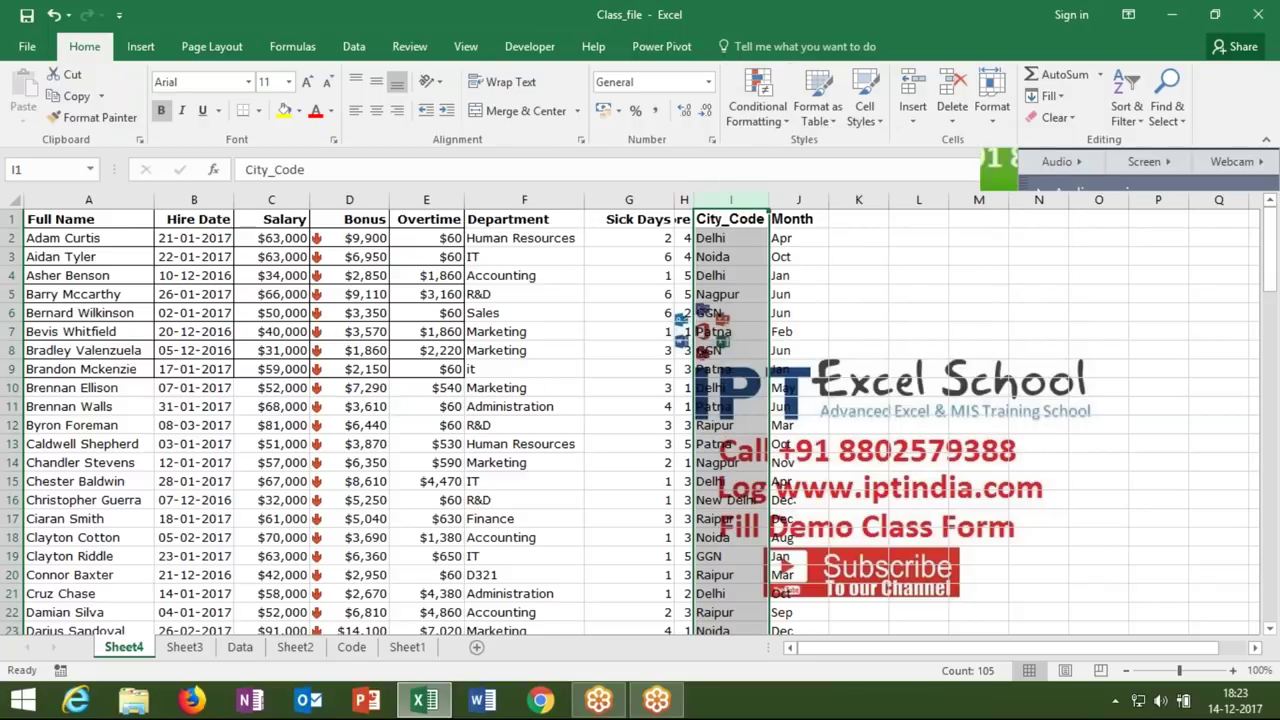
left_click(194, 200)
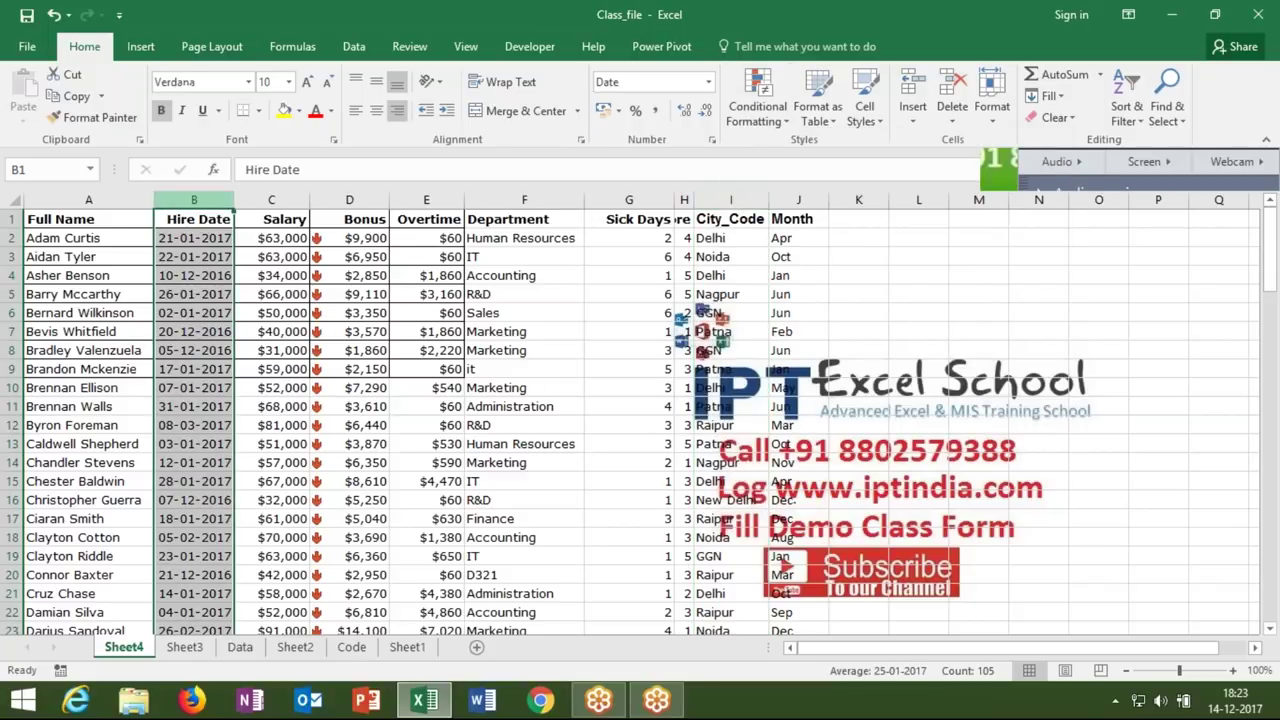
left_click(758, 100)
mouse_move(848, 165)
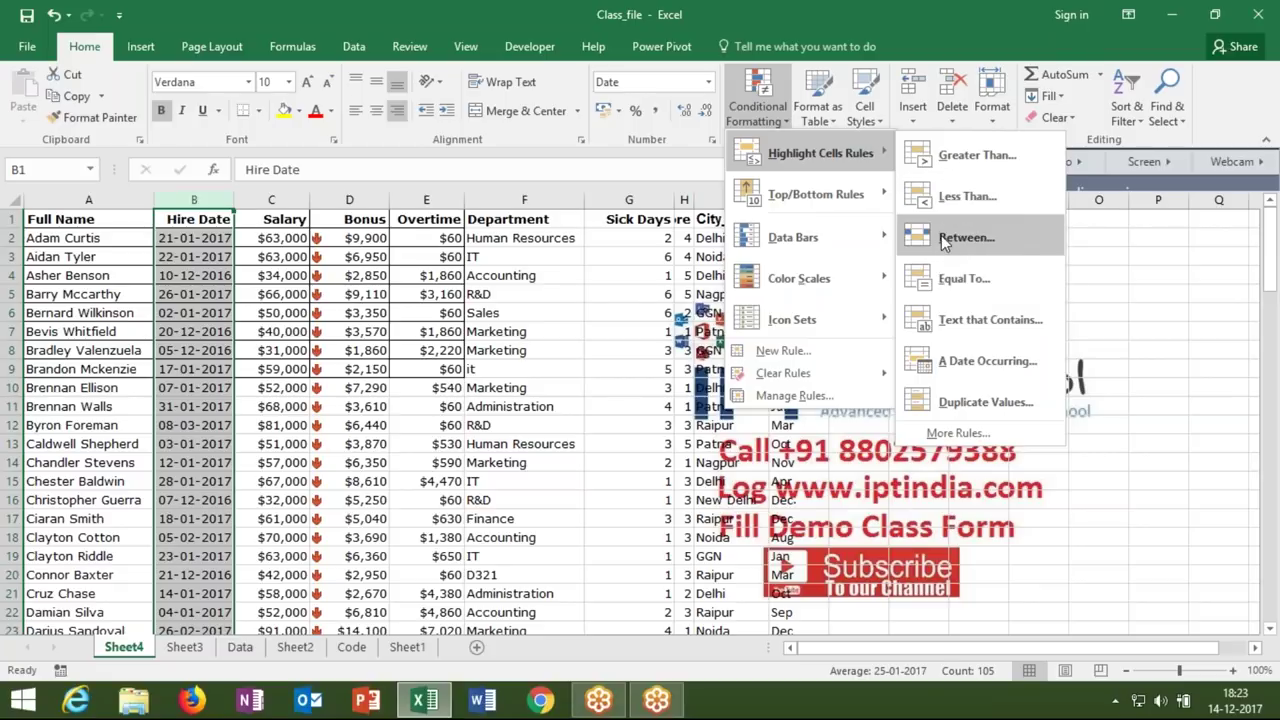
left_click(950, 160)
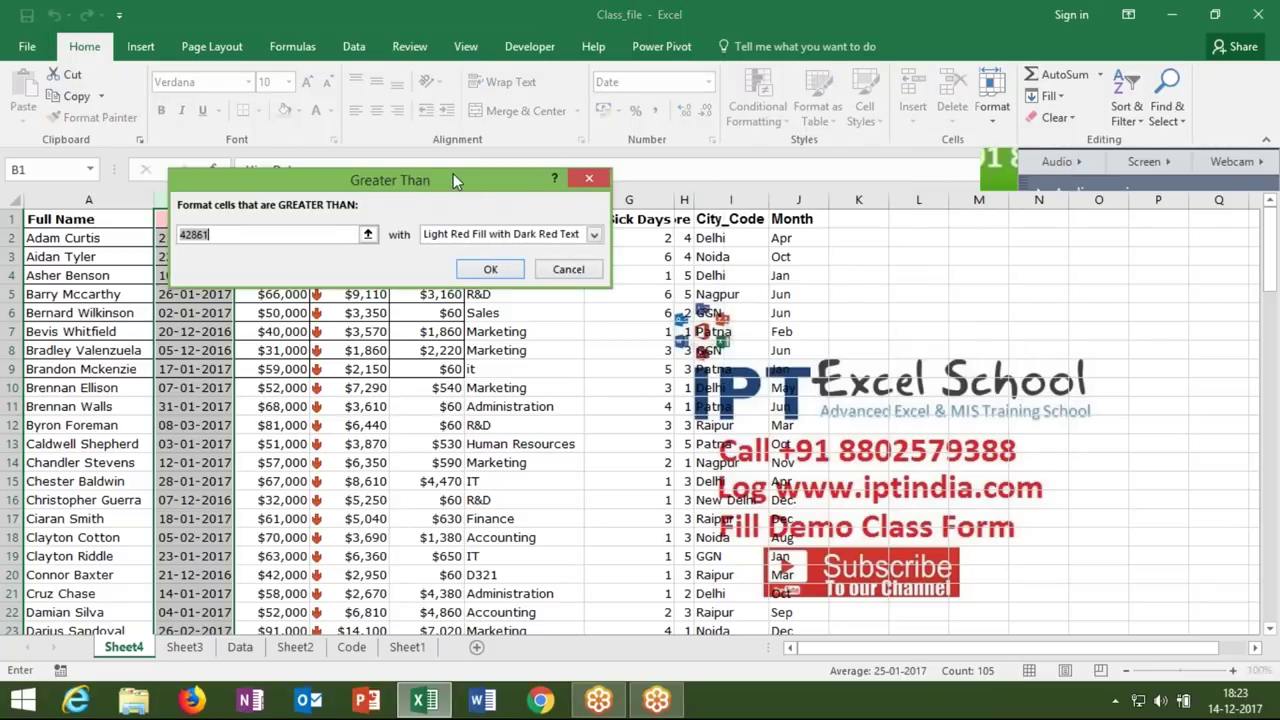
left_click_drag(434, 178, 575, 232)
type("3/3")
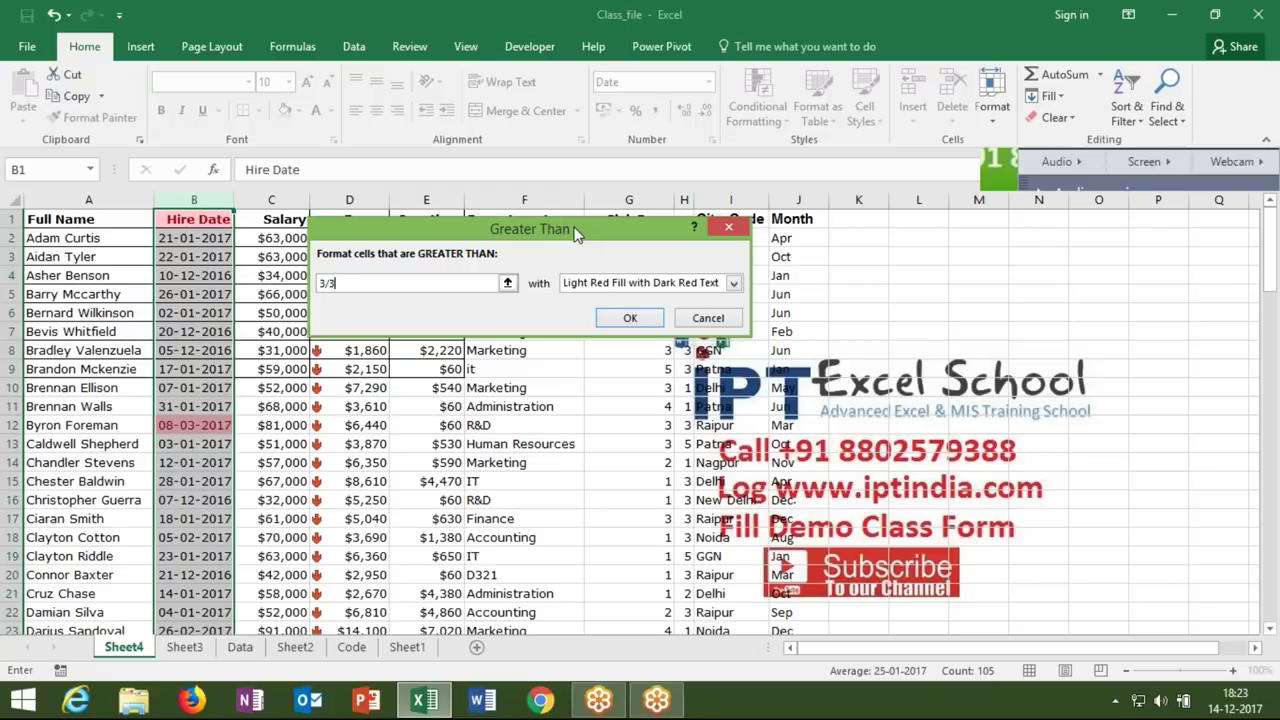
key("BackSpace")
key("BackSpace")
key("BackSpace")
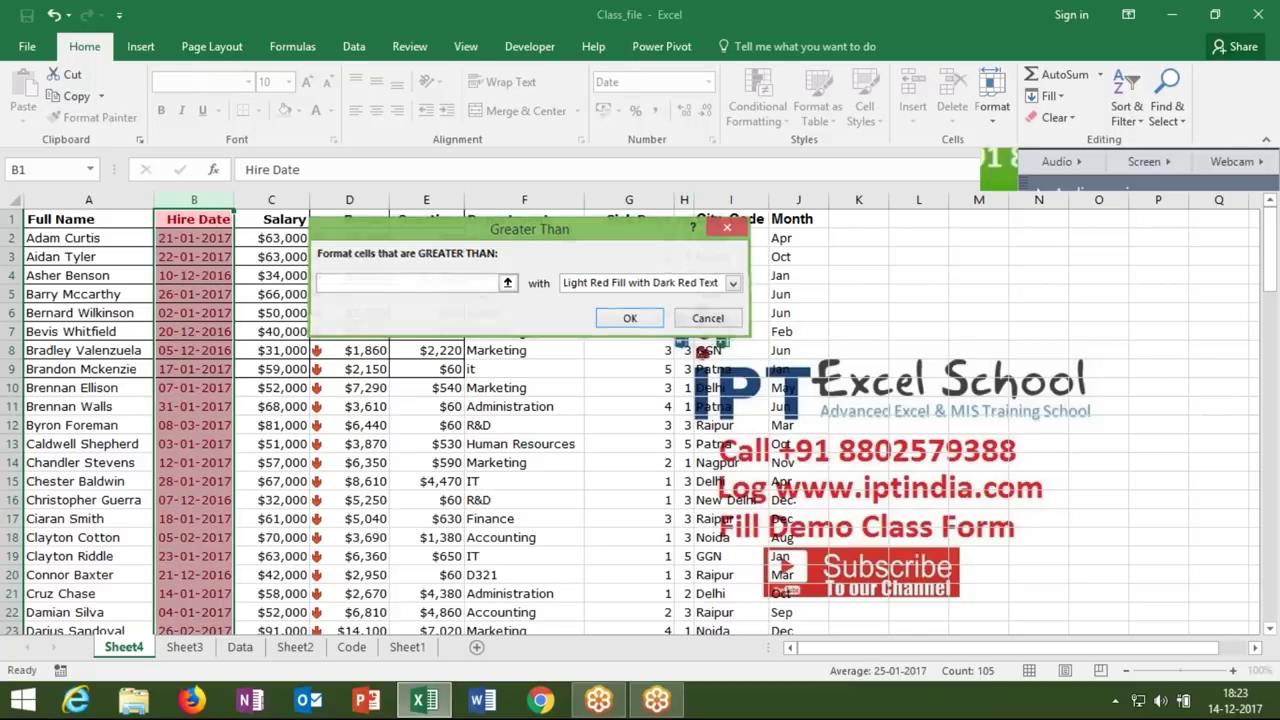
key("Escape")
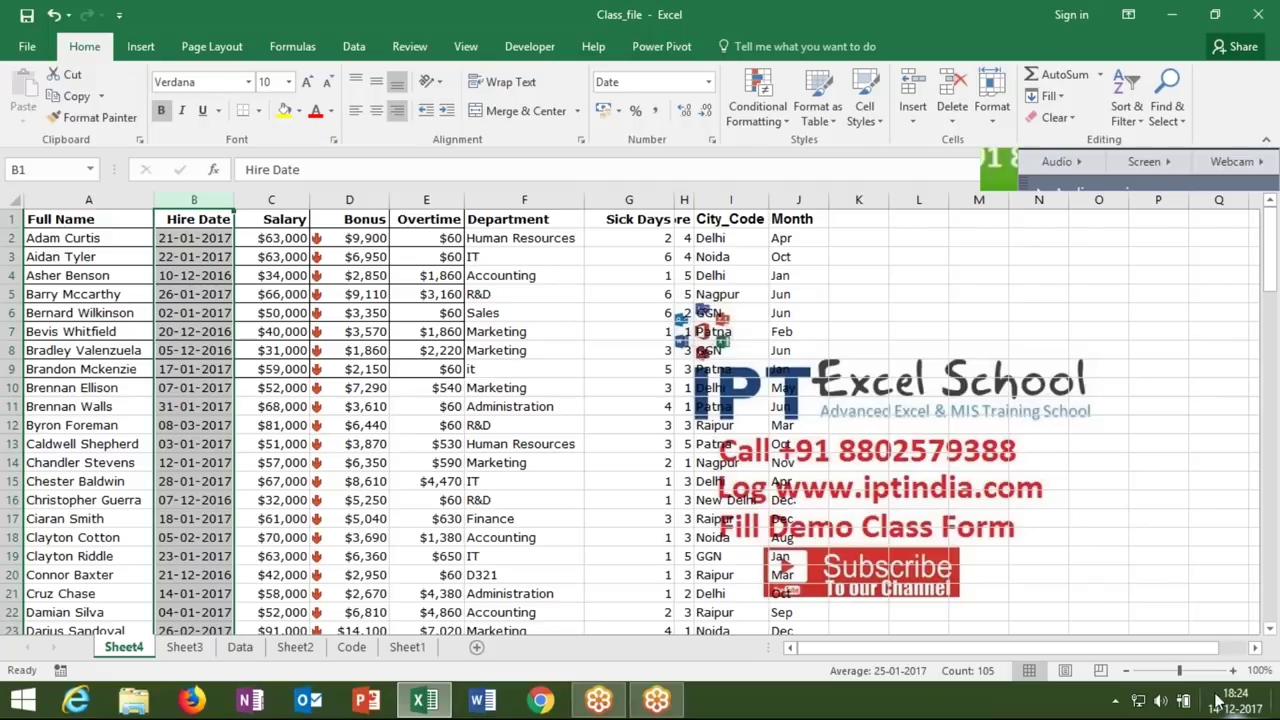
- Start an A Date Occurring highlight rule for the Hire Date column and view its date period choices
left_click(779, 128)
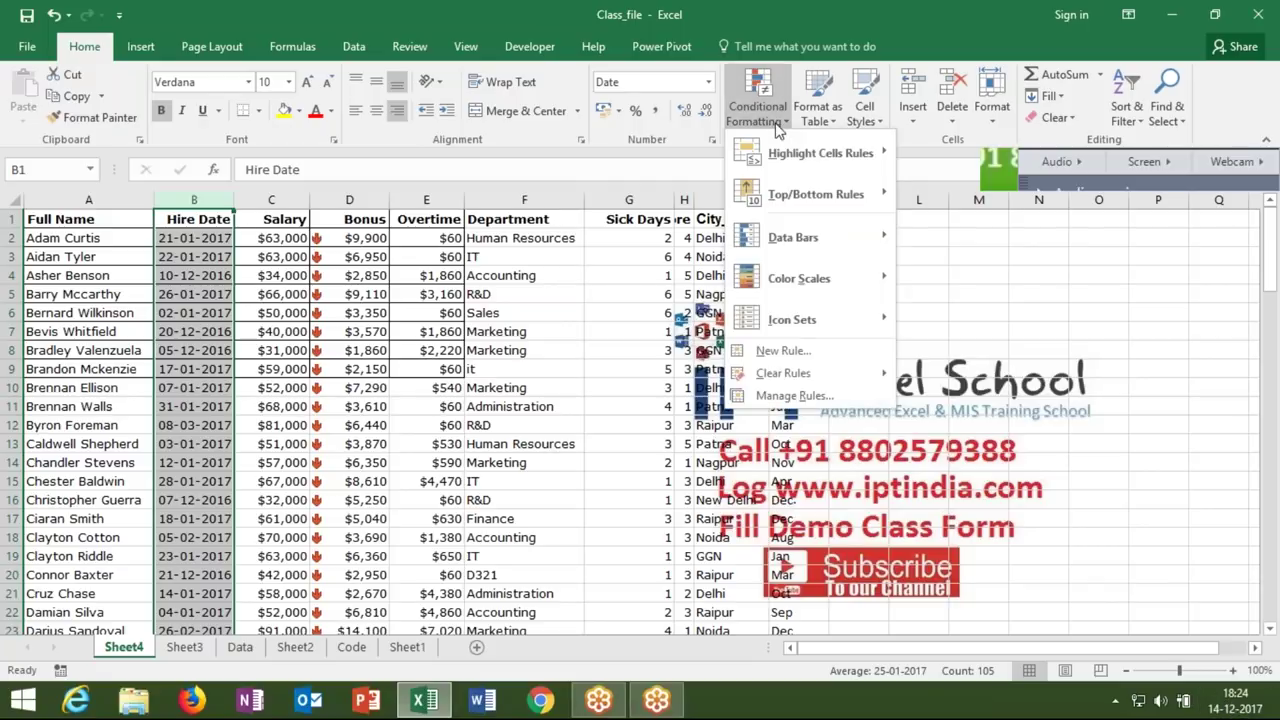
left_click(777, 151)
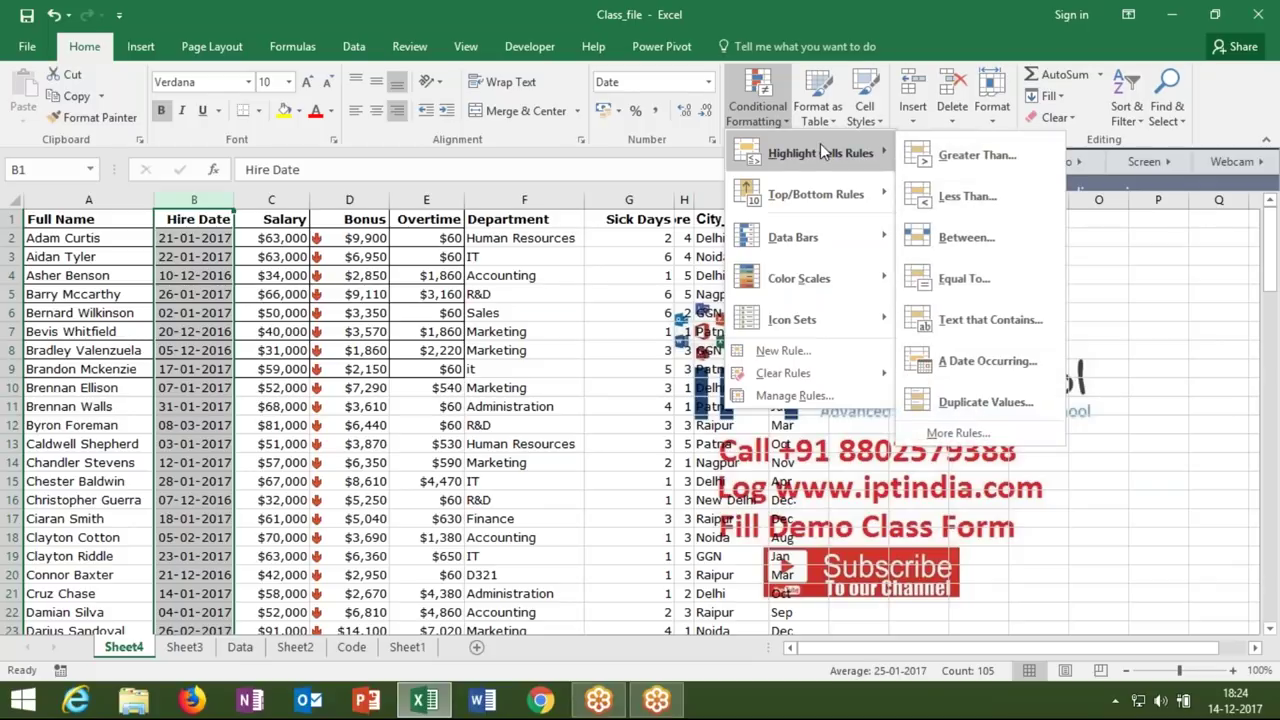
left_click(995, 361)
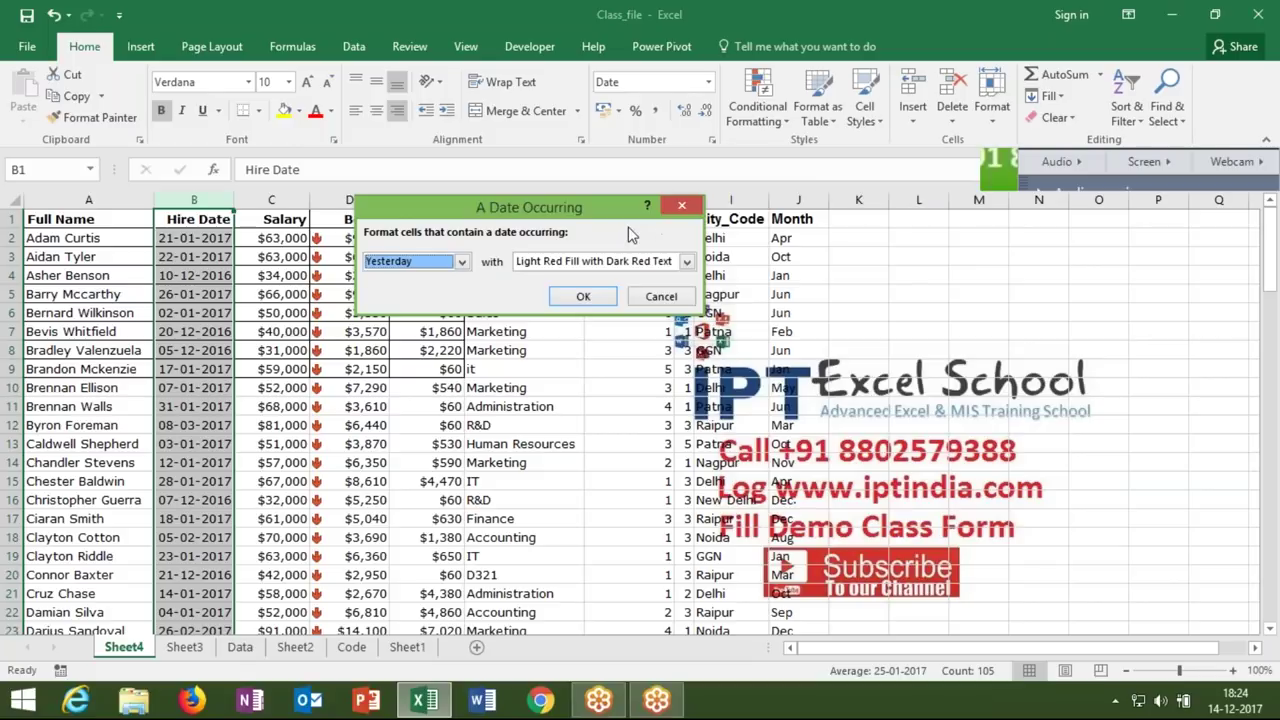
left_click(383, 265)
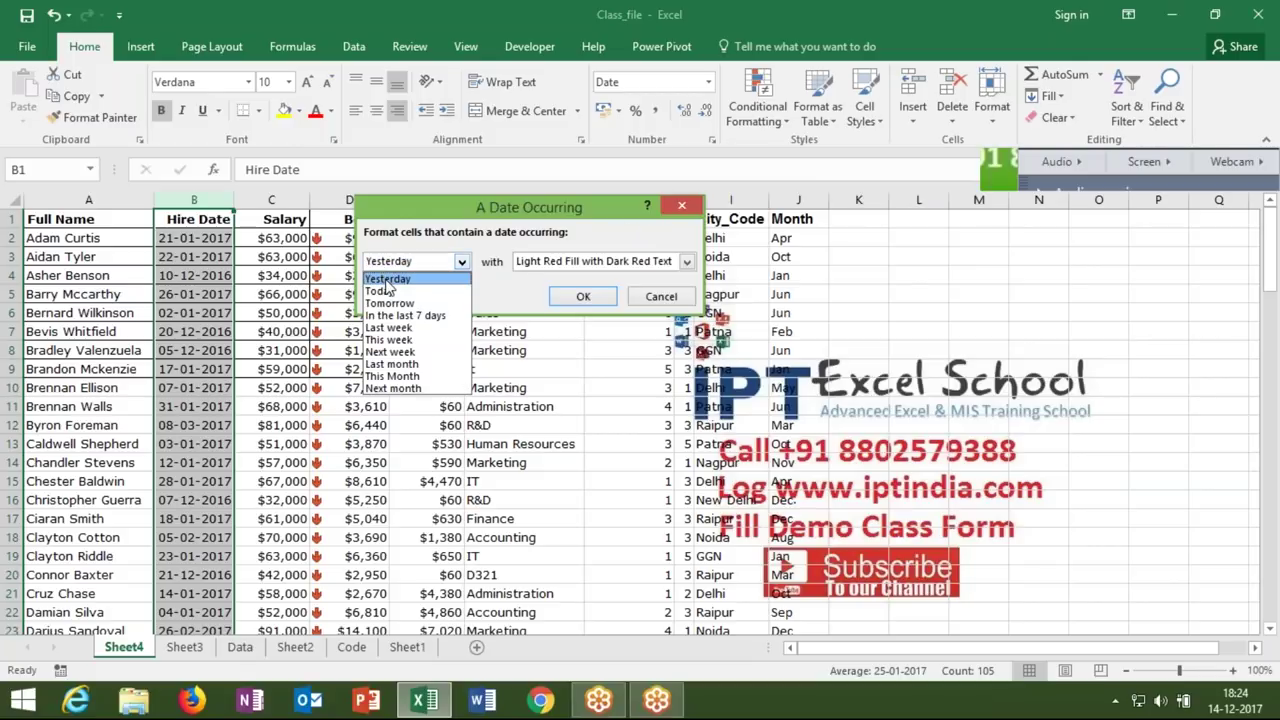
key("Escape")
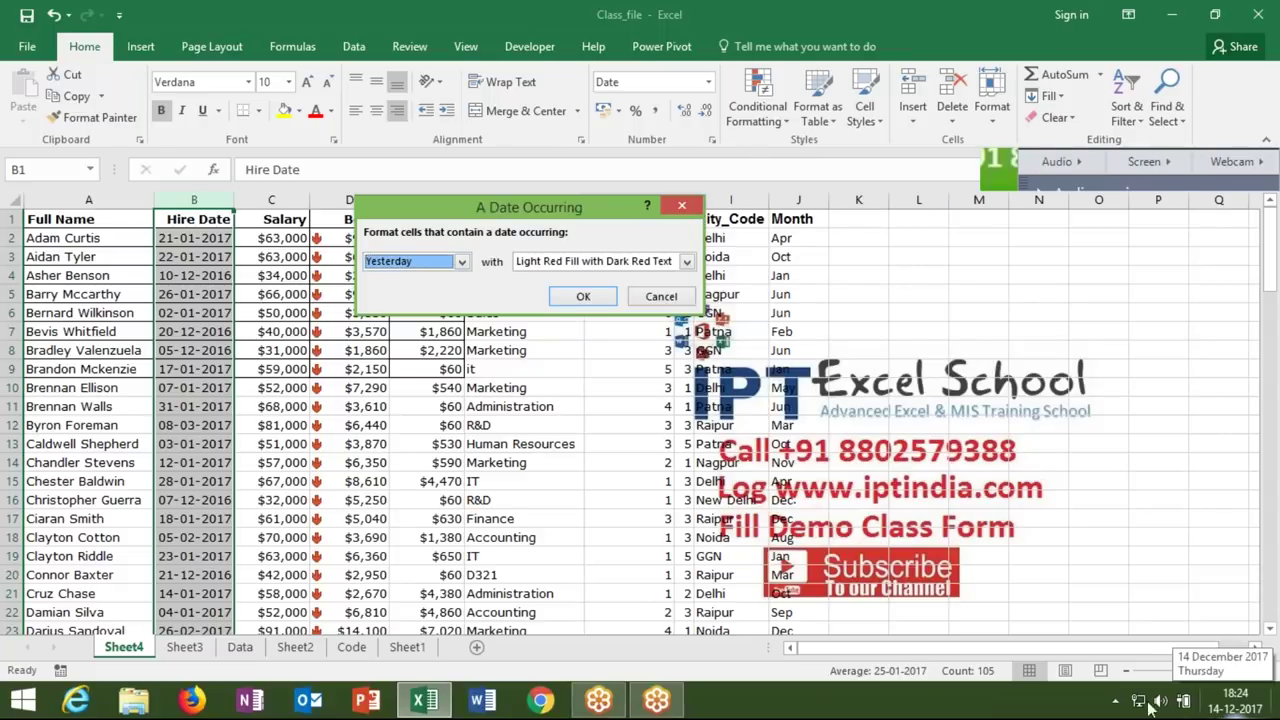
- Try the periods Today, Tomorrow, In the last 7 days, Last week and This week in the date rule
left_click(460, 262)
left_click(440, 291)
left_click(460, 262)
left_click(425, 303)
left_click(421, 262)
left_click(424, 316)
left_click(420, 262)
left_click(405, 262)
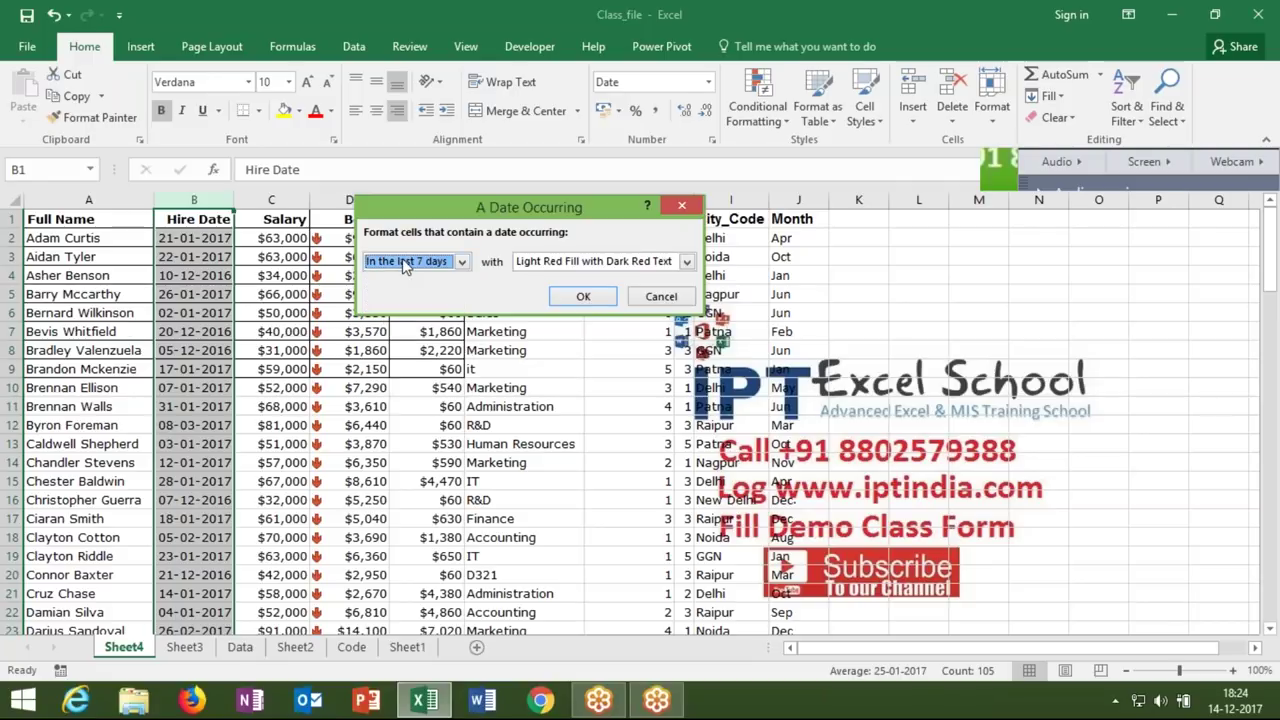
left_click(405, 262)
left_click(398, 328)
left_click(420, 262)
left_click(390, 339)
- Review the remaining date periods and the format choices for the date rule, and cancel it
left_click(400, 262)
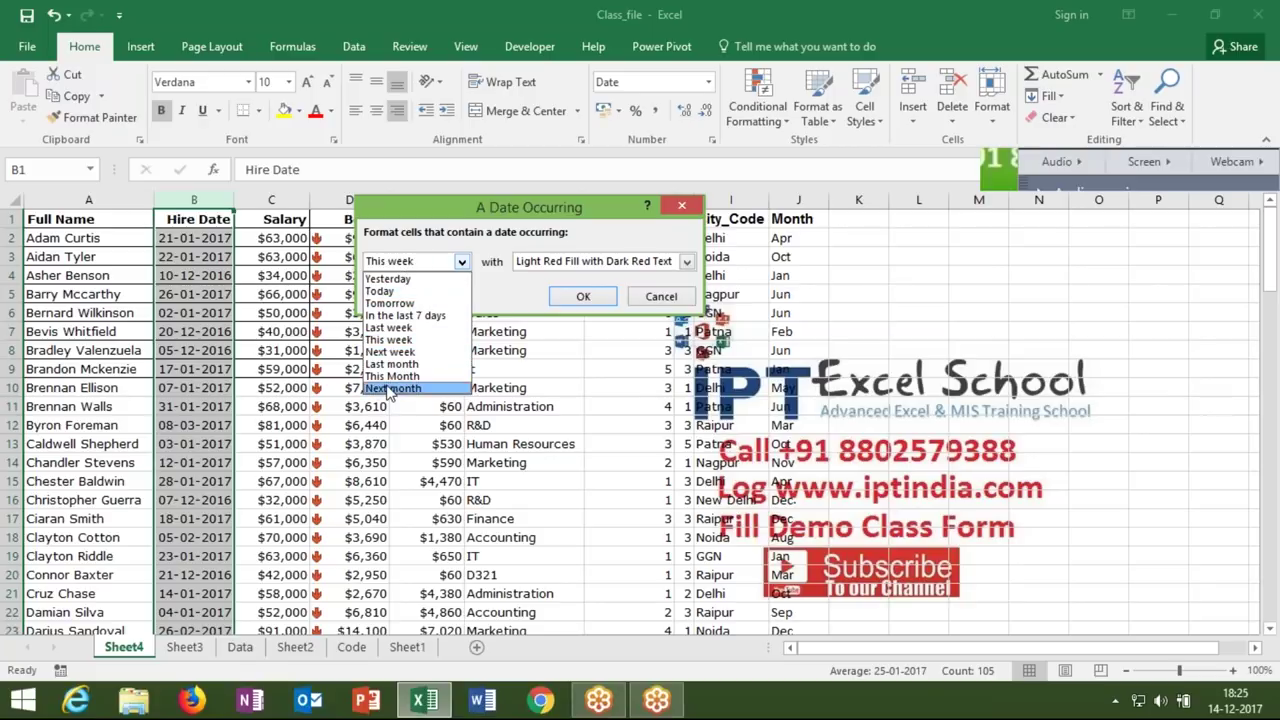
left_click(540, 266)
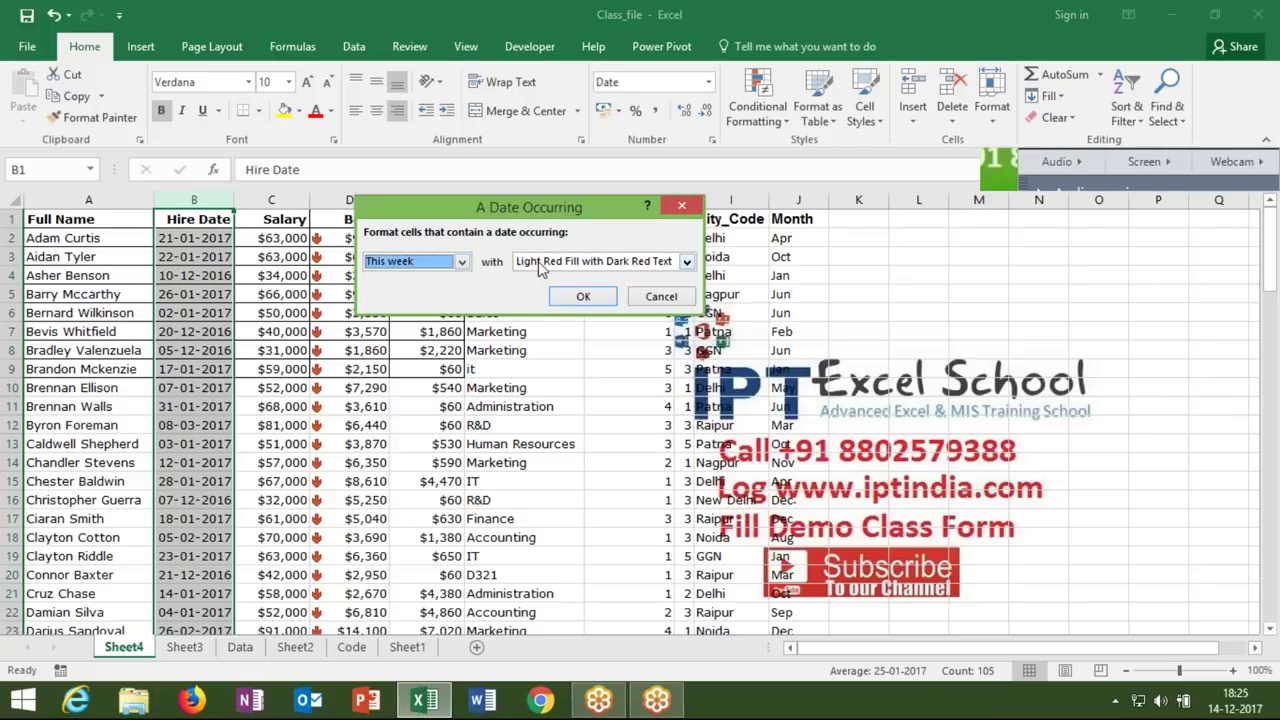
left_click(540, 266)
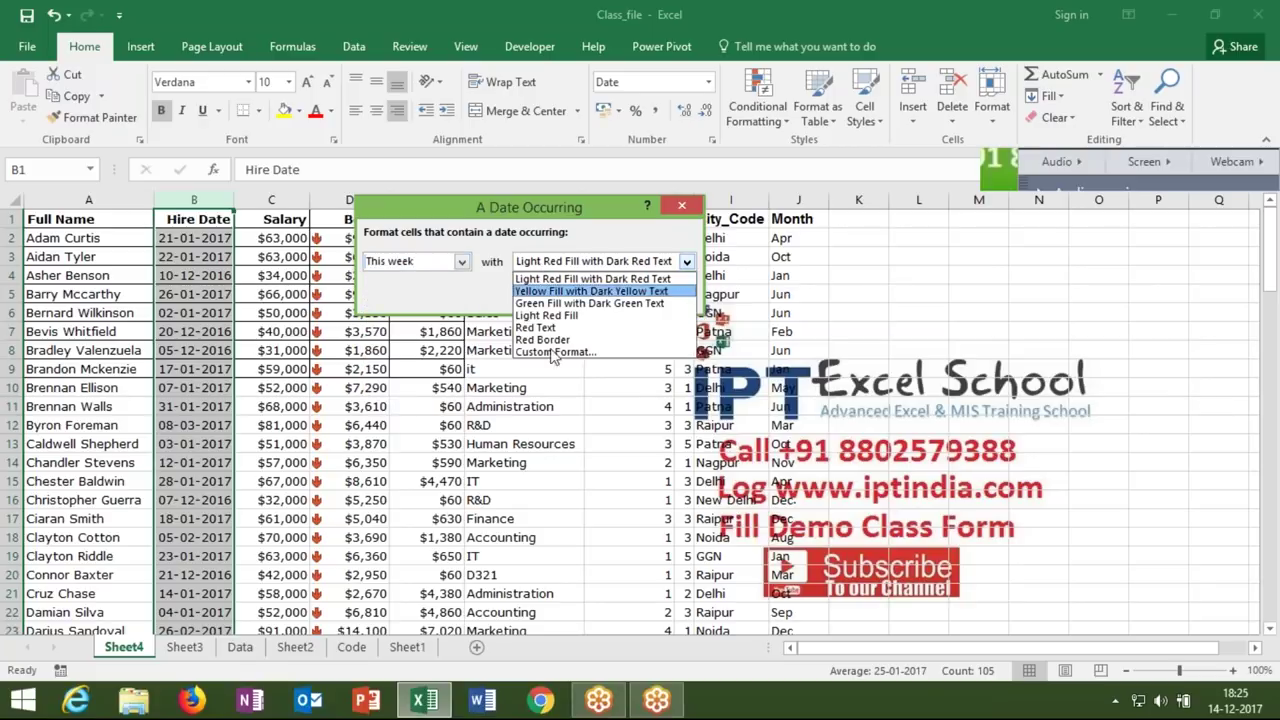
left_click(479, 318)
left_click(660, 296)
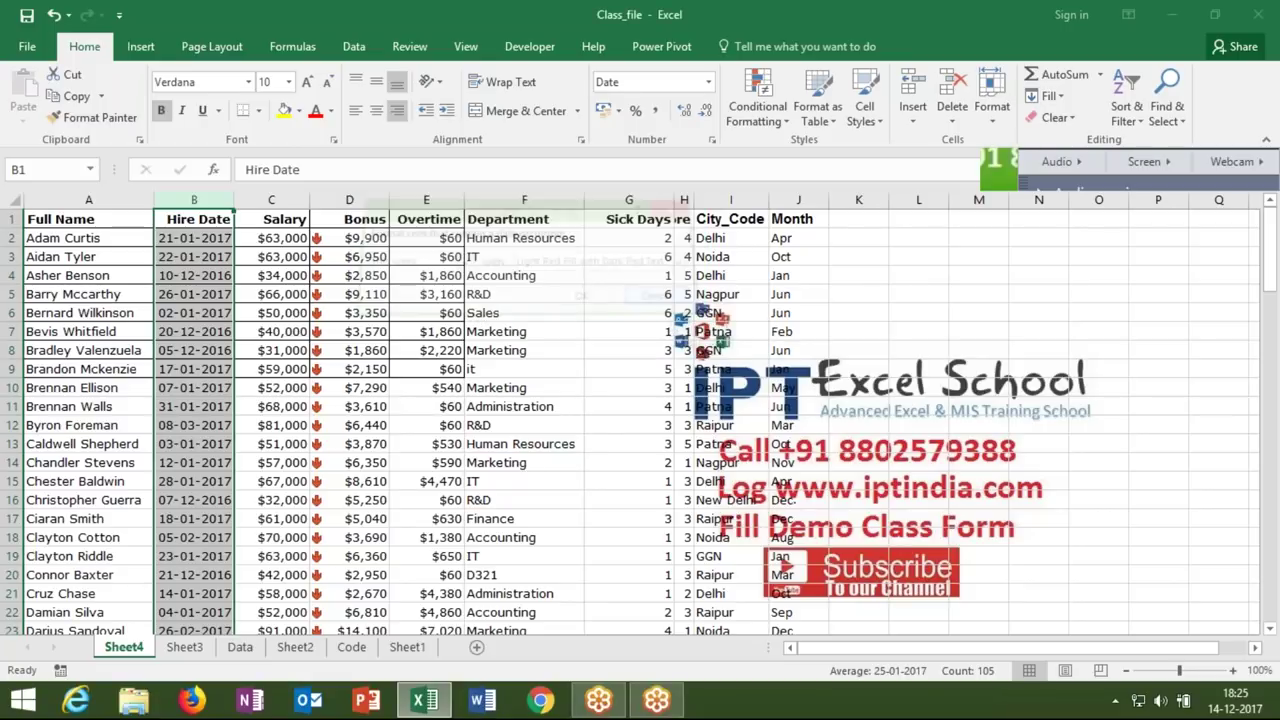
- Start a Duplicate Values highlight rule for the Department cells F2:F17 and move its dialog off the data
left_click_drag(287, 238, 287, 275)
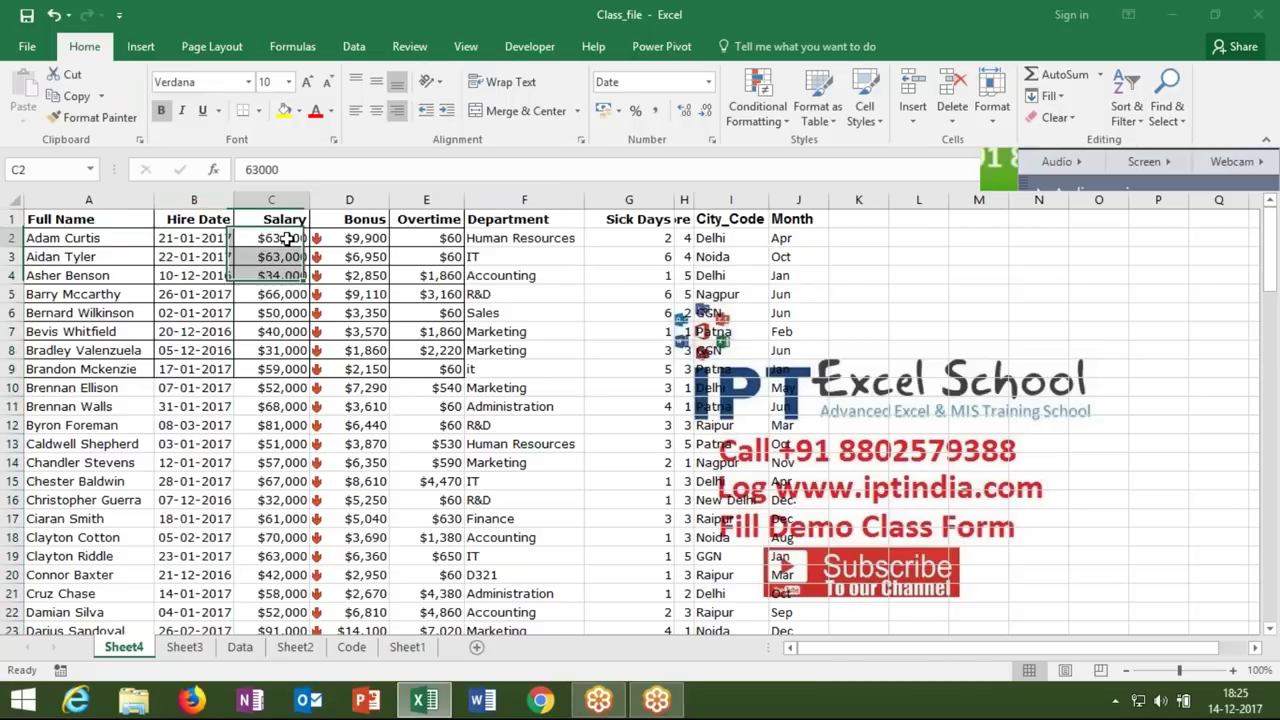
left_click_drag(515, 238, 501, 519)
left_click(757, 100)
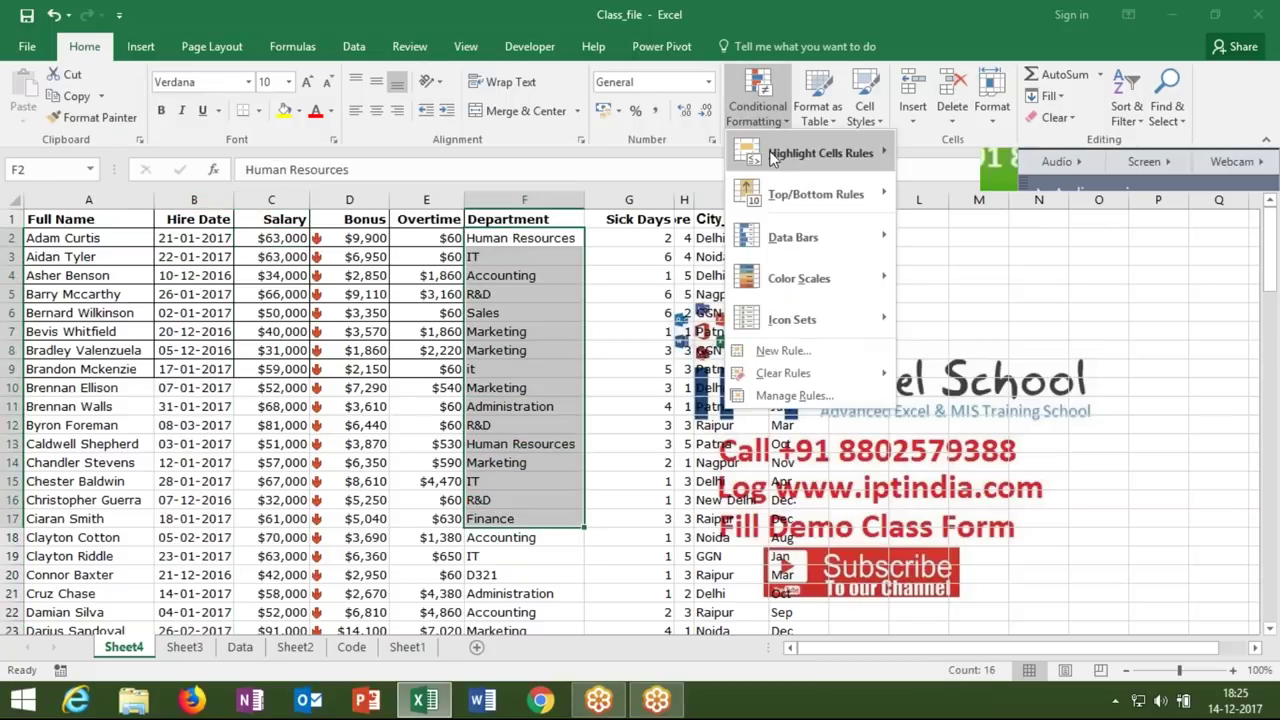
mouse_move(815, 152)
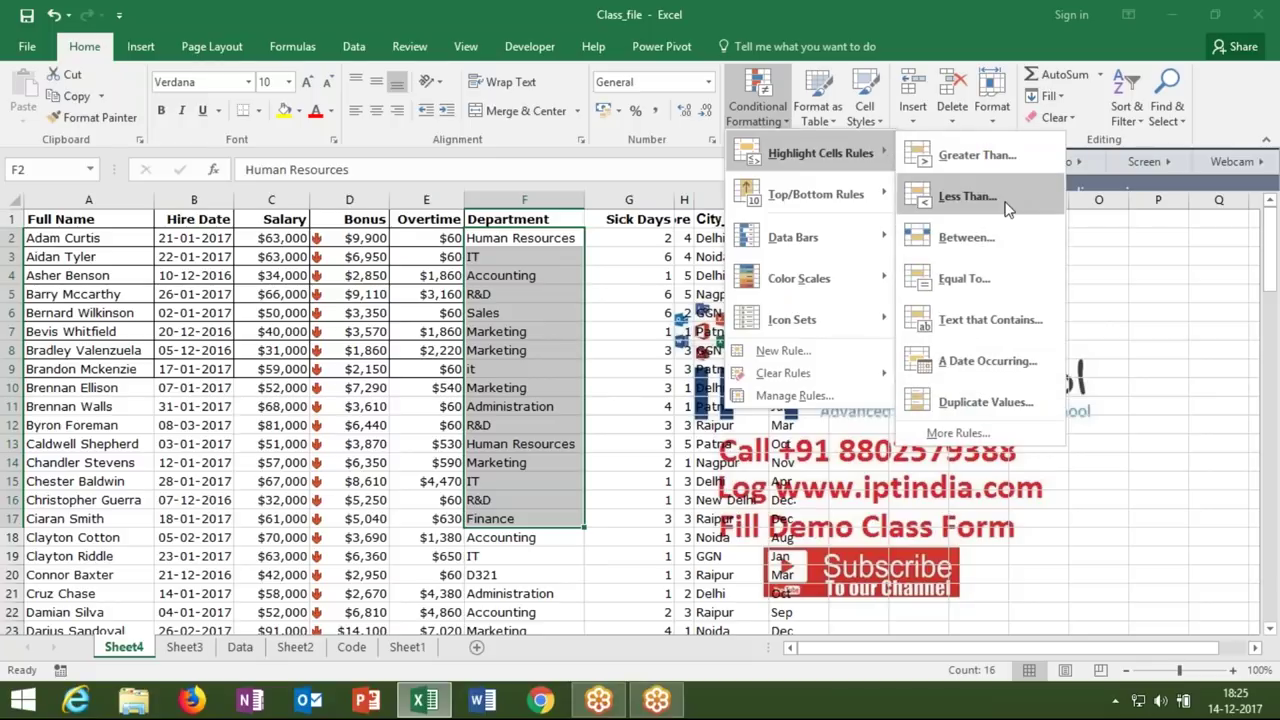
left_click(969, 398)
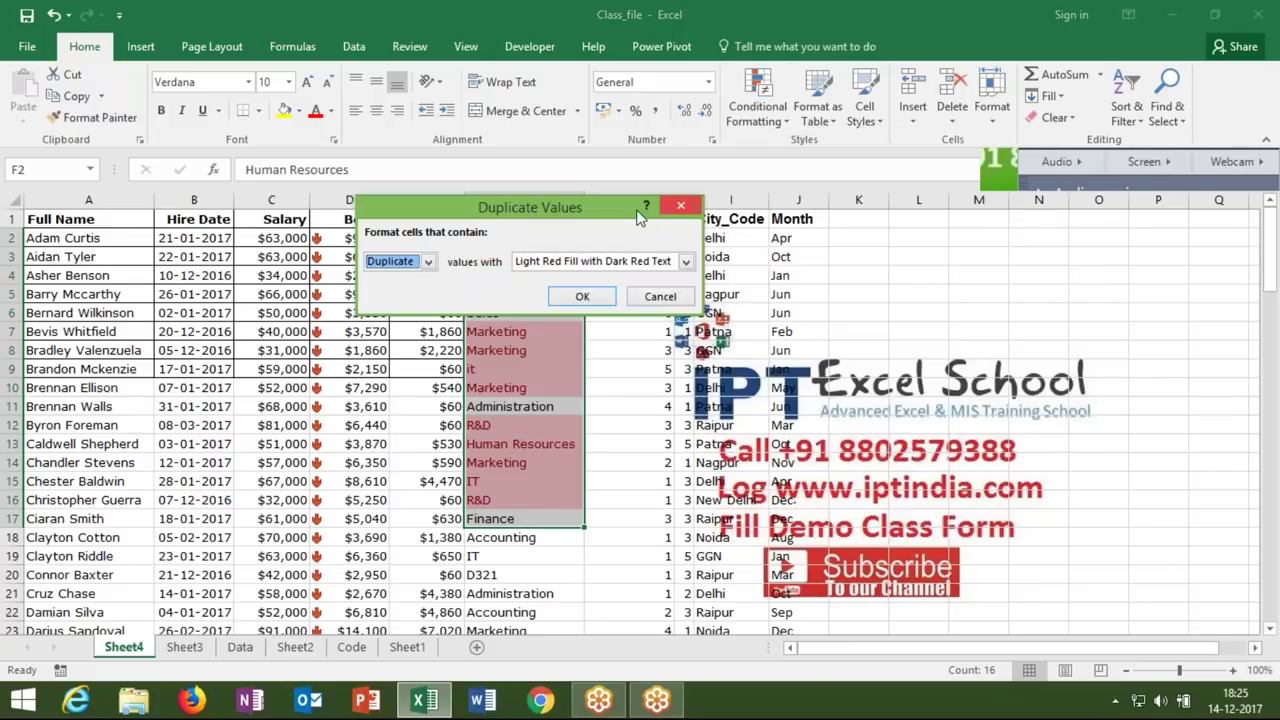
left_click_drag(612, 202, 486, 167)
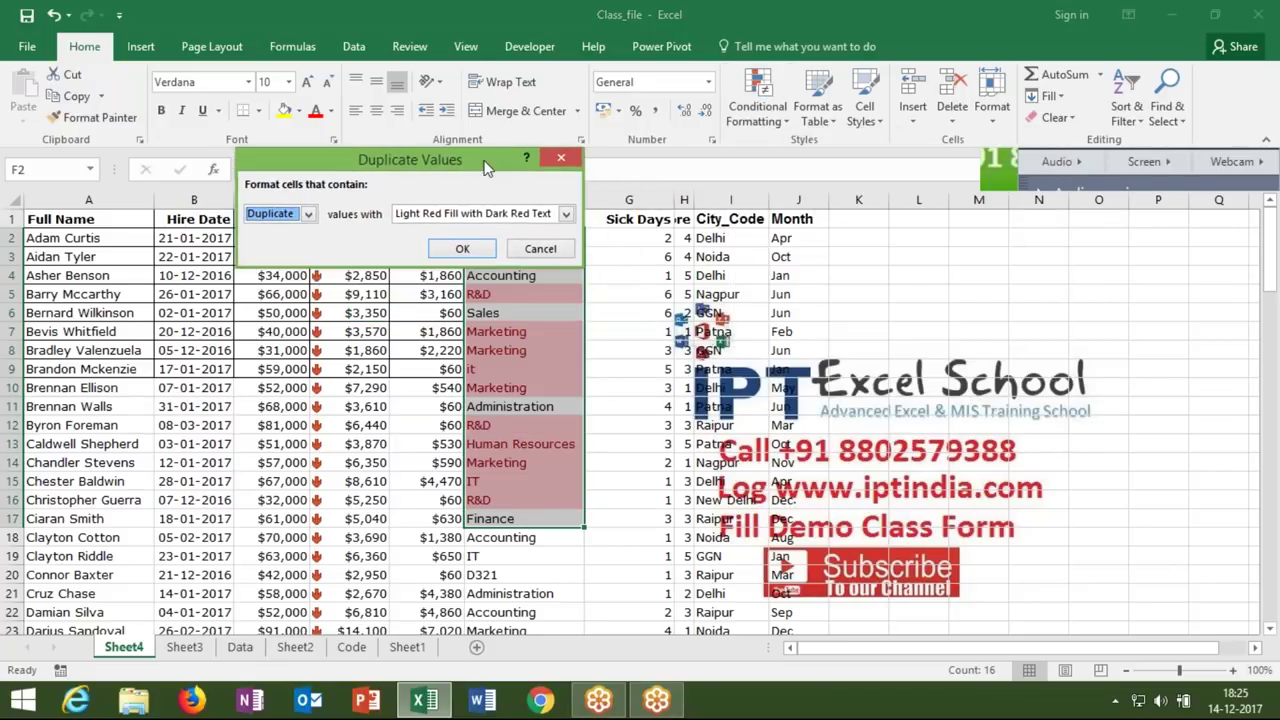
- Try the Duplicate and Unique options in the Duplicate Values rule, and cancel it
left_click(309, 214)
left_click(296, 232)
left_click(310, 215)
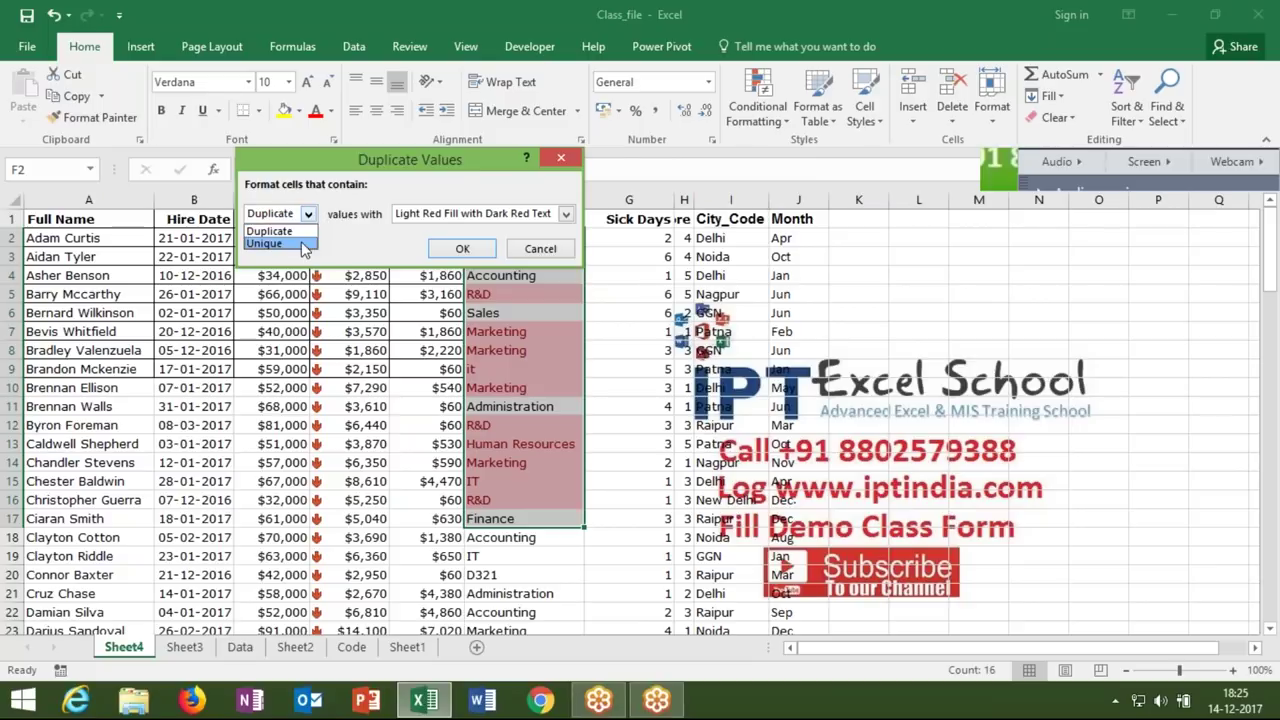
left_click(304, 247)
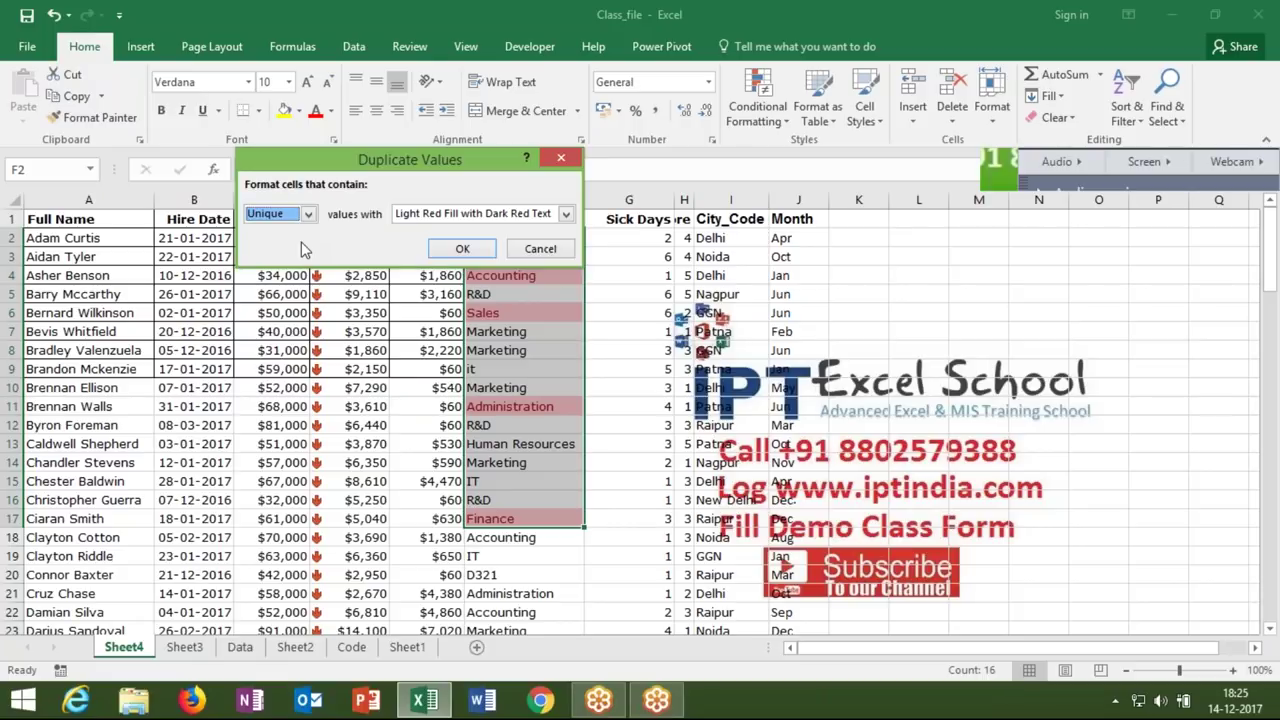
left_click(302, 218)
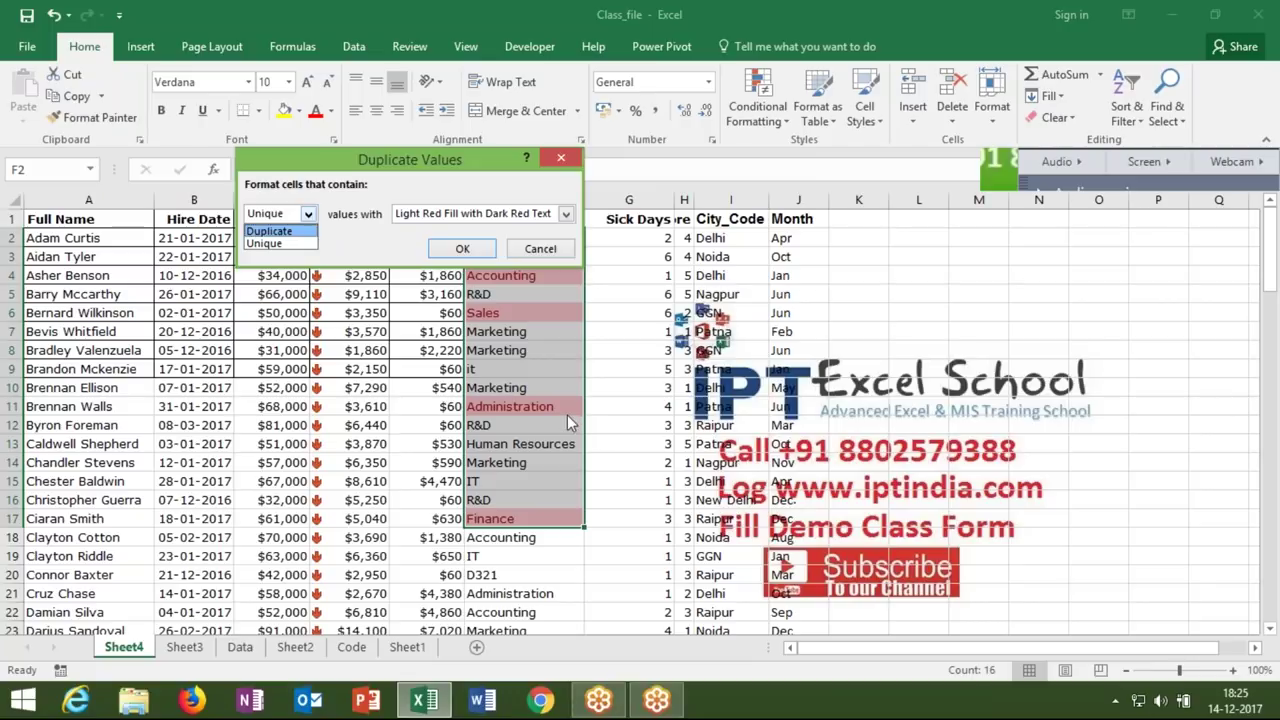
left_click(547, 248)
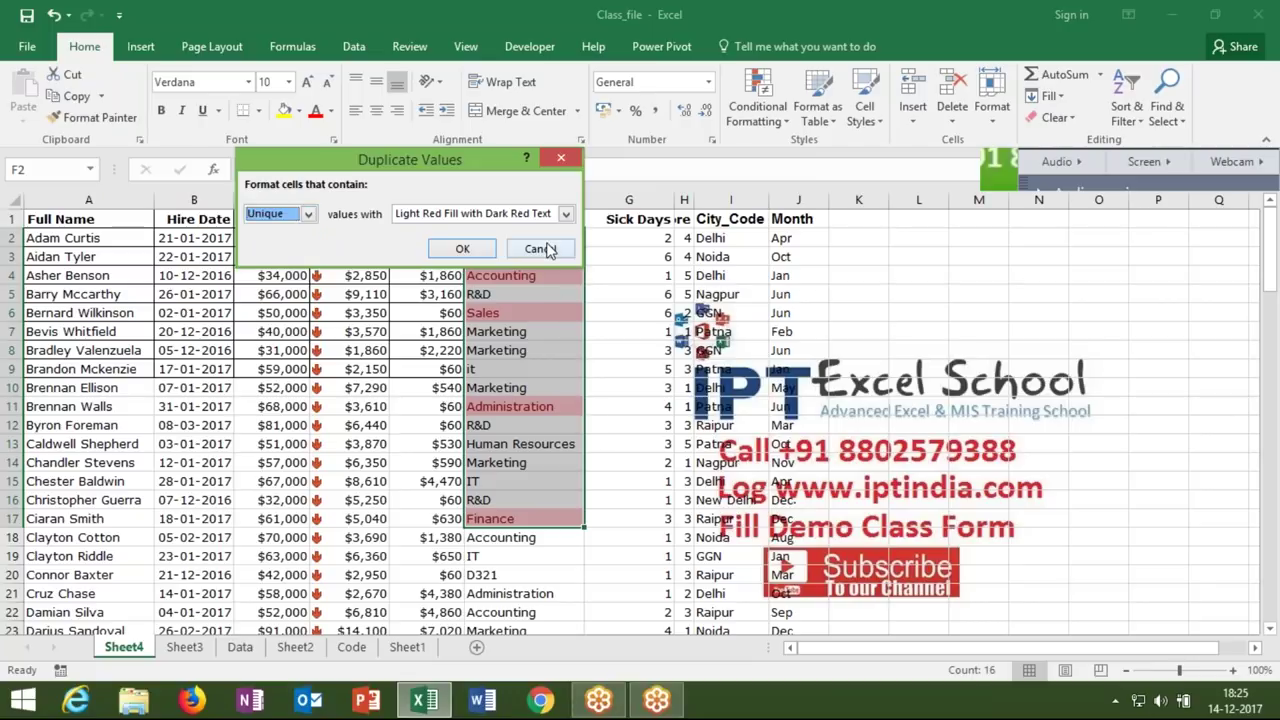
left_click(541, 252)
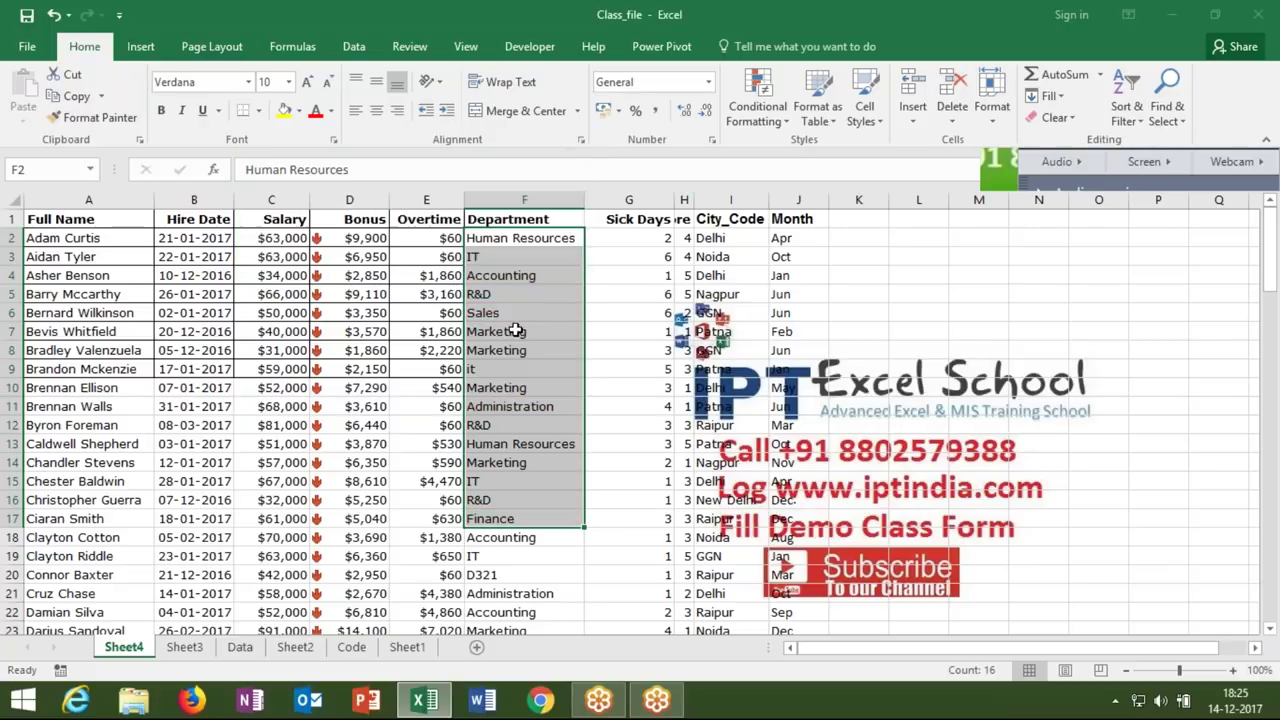
- Begin the text entry ?a in cell A1 of Sheet1
left_click(403, 652)
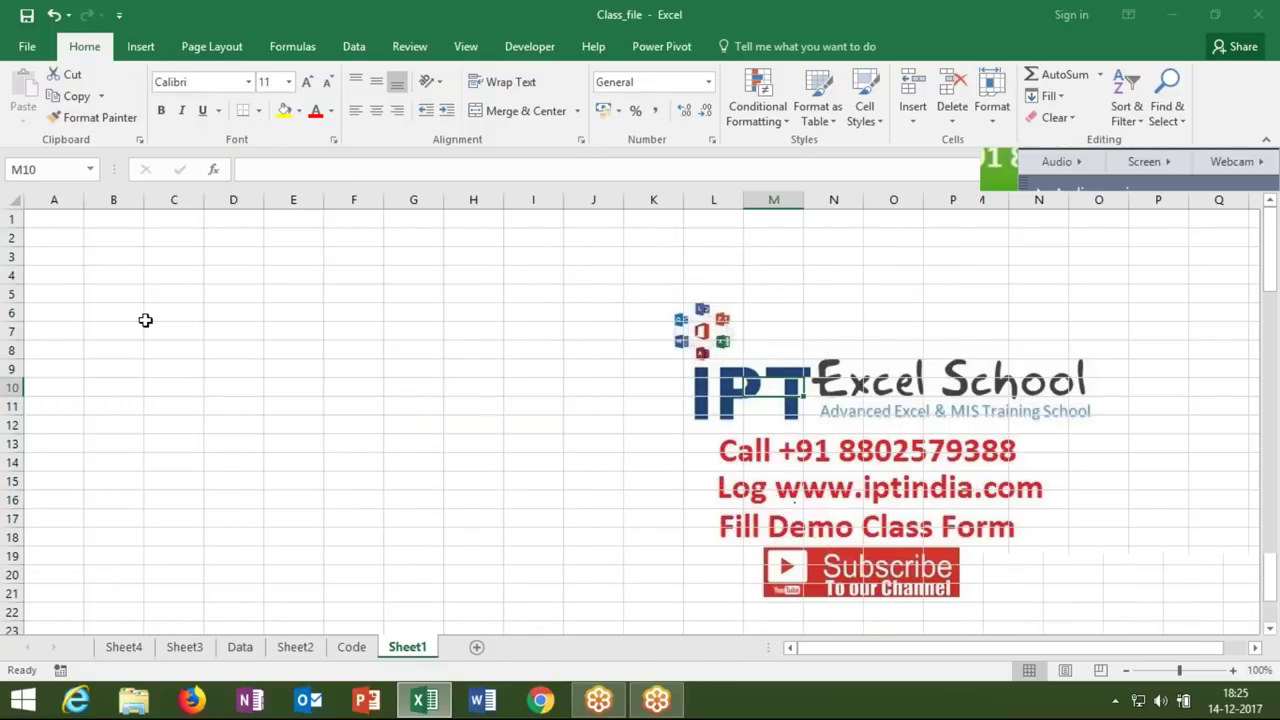
left_click(51, 221)
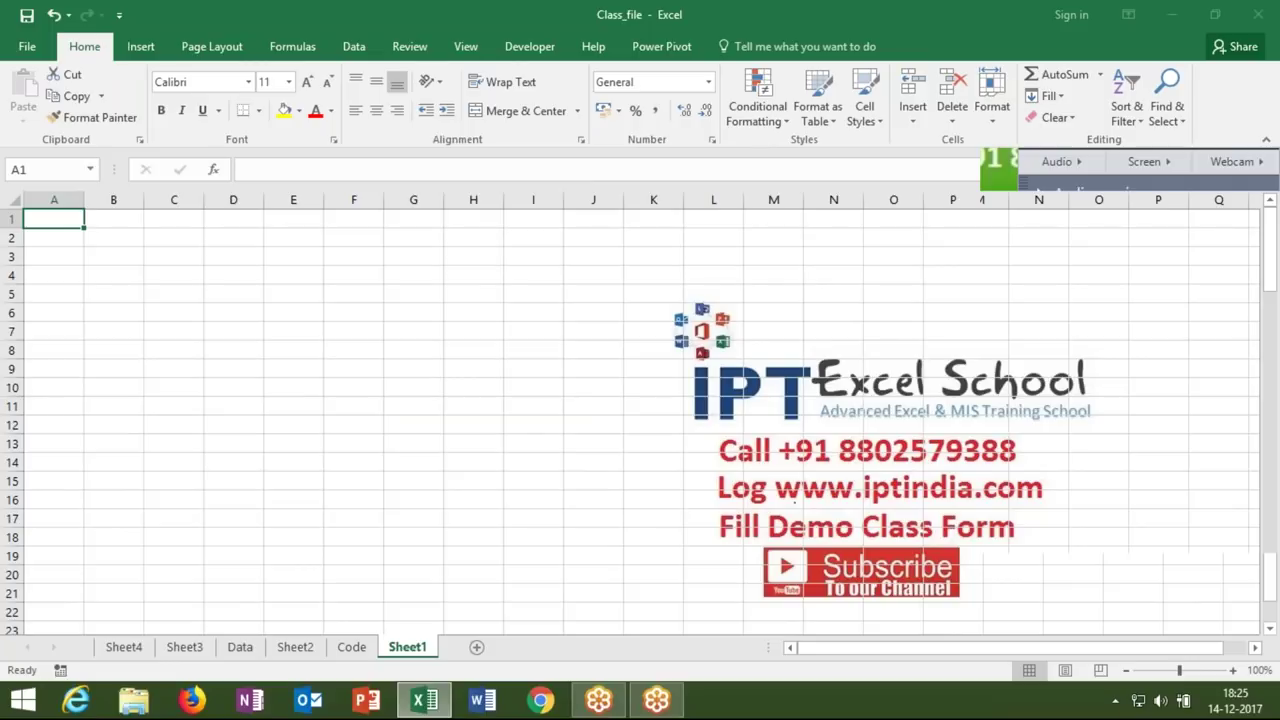
type("Ty")
key("BackSpace")
key("BackSpace")
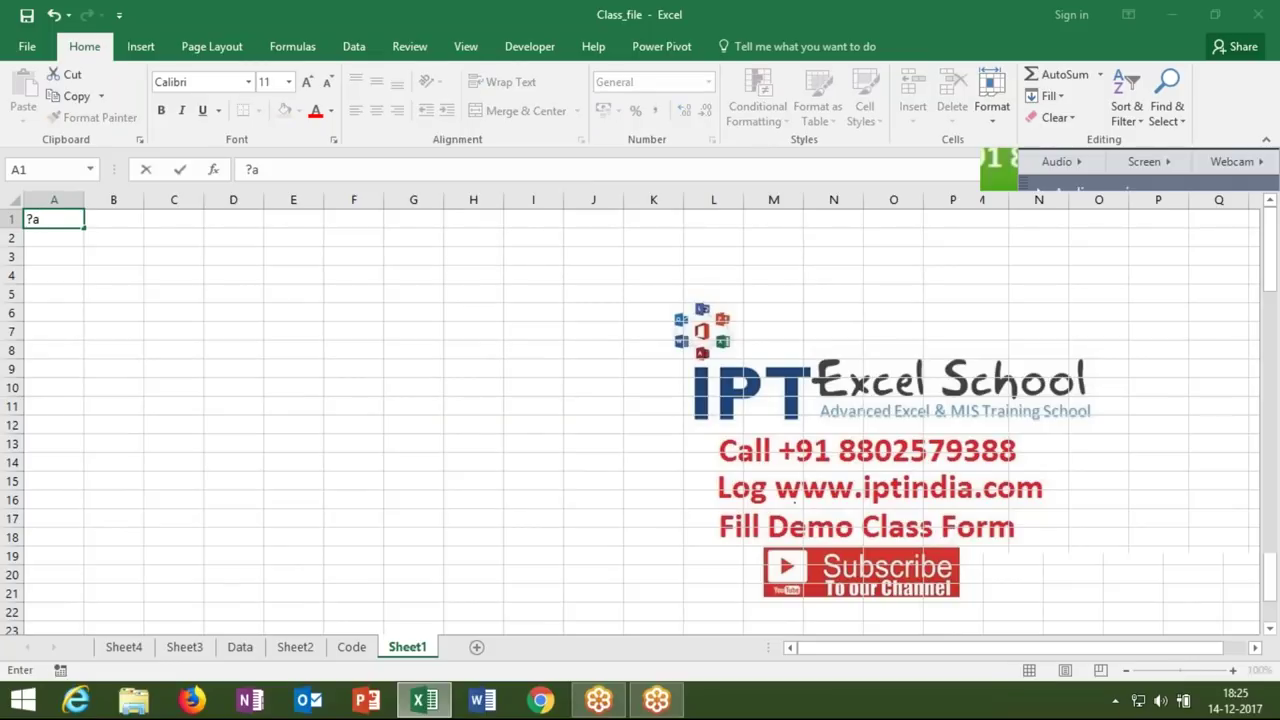
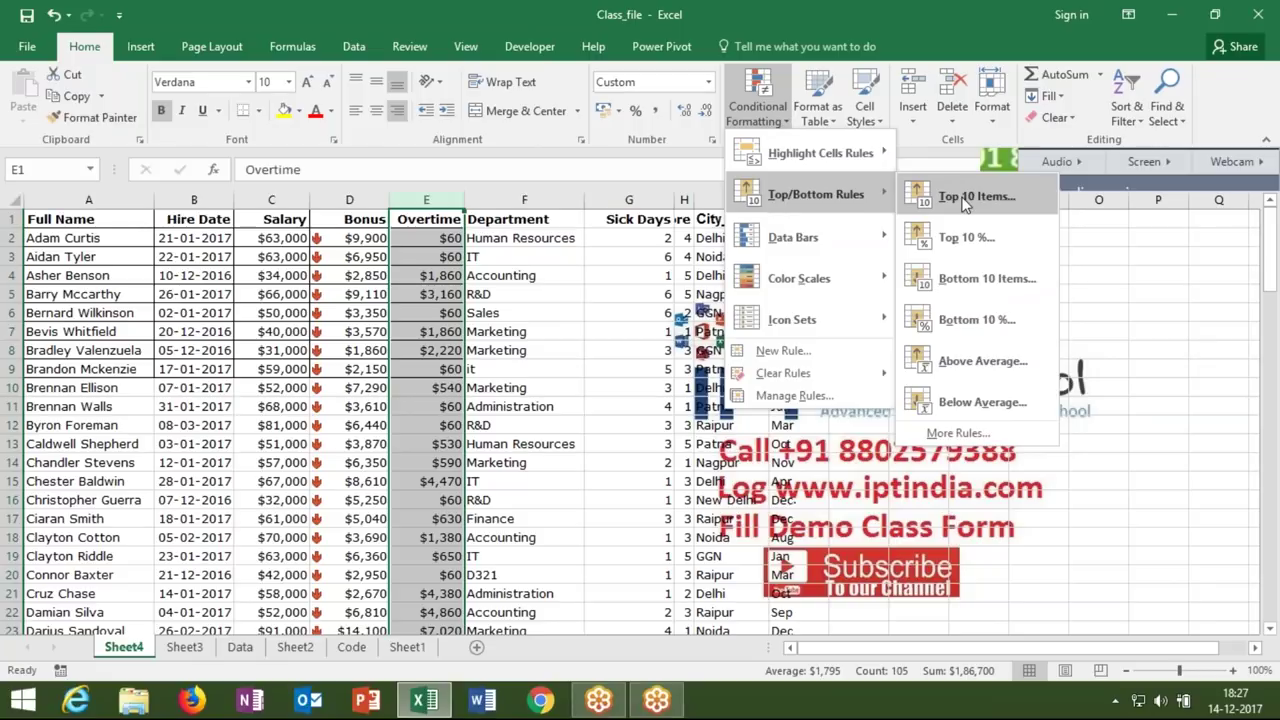
- Try a Top 10 Items rule on the Overtime column with the ranks 50, 12 and 30, and cancel it
left_click_drag(414, 153, 724, 127)
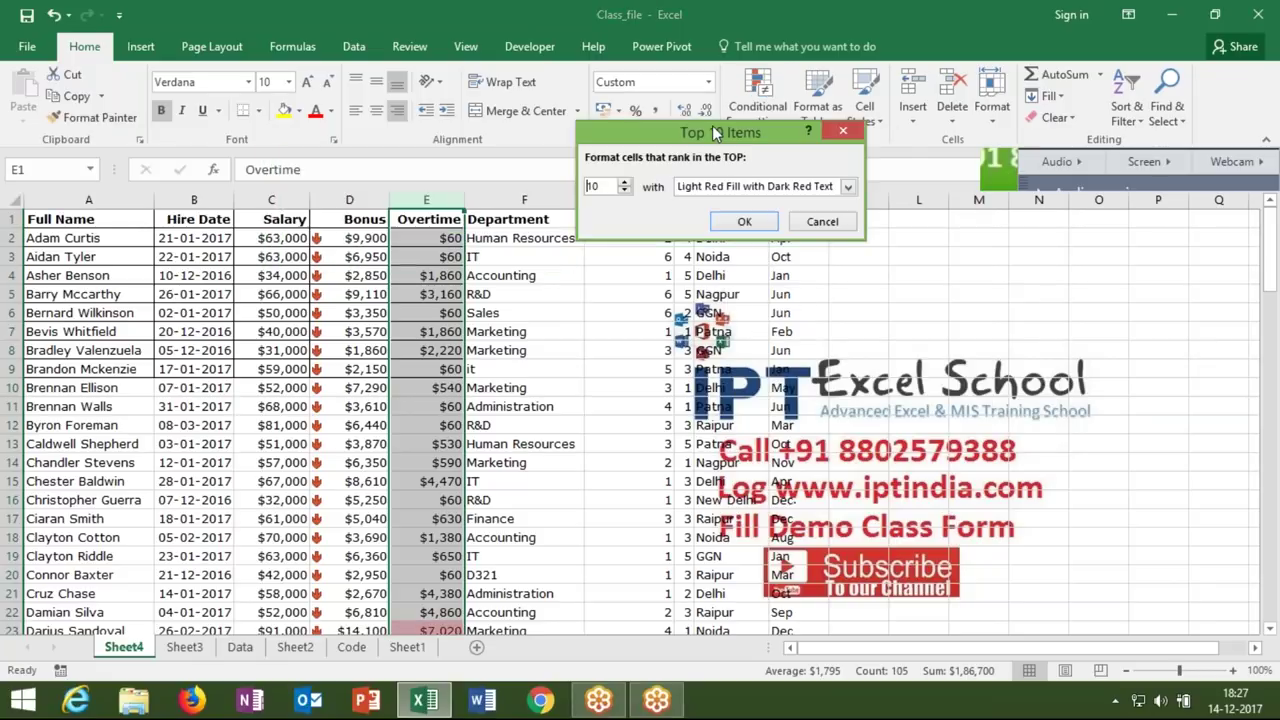
key("BackSpace")
key("BackSpace")
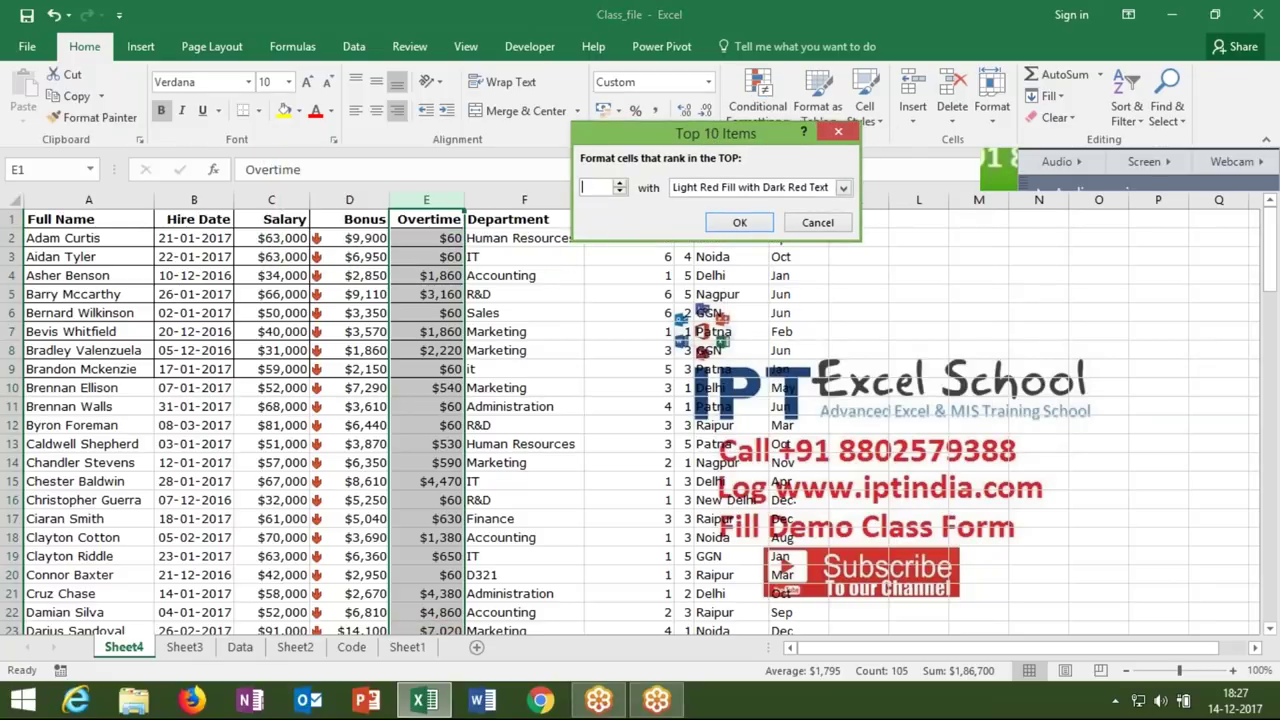
type("50")
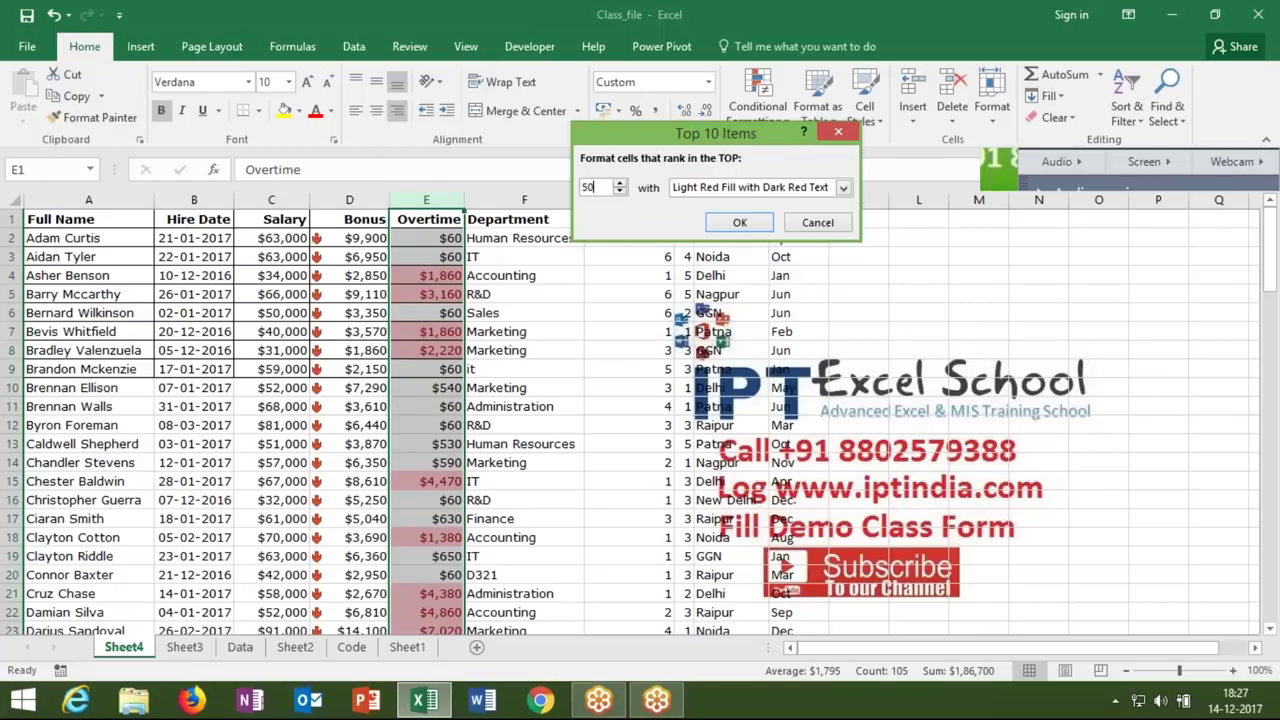
key("BackSpace")
key("BackSpace")
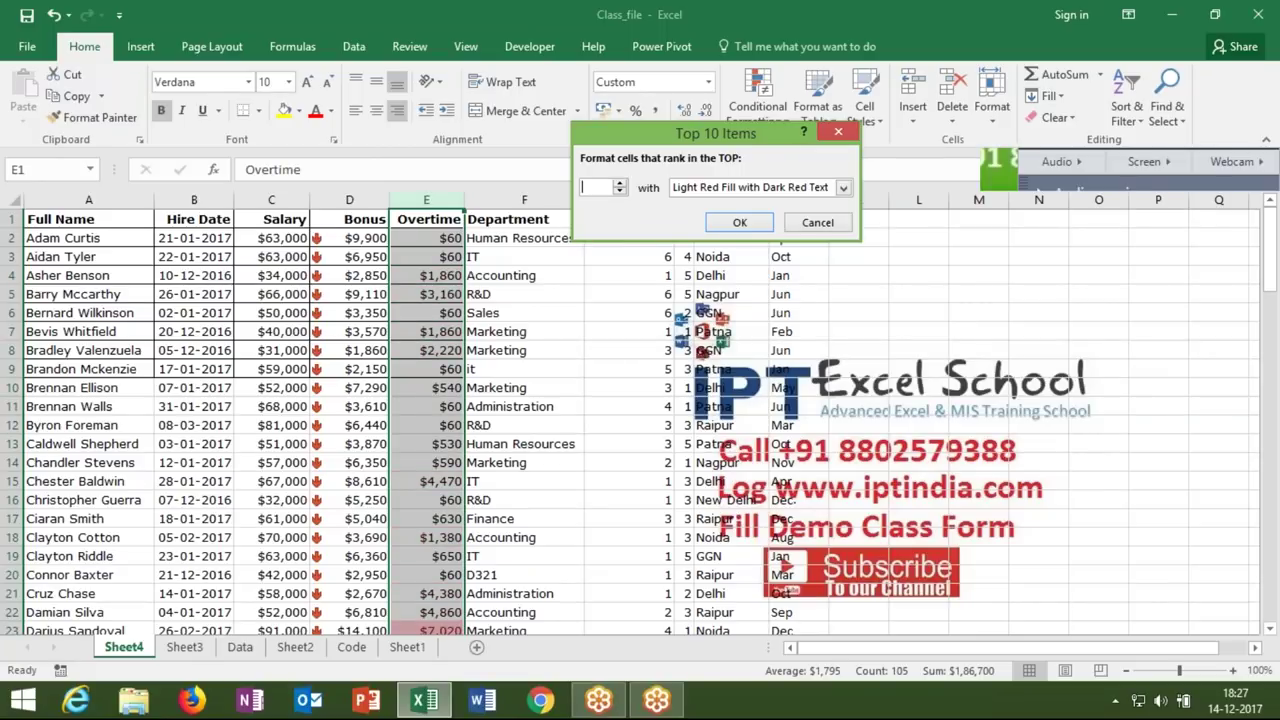
type("12")
key("BackSpace")
key("BackSpace")
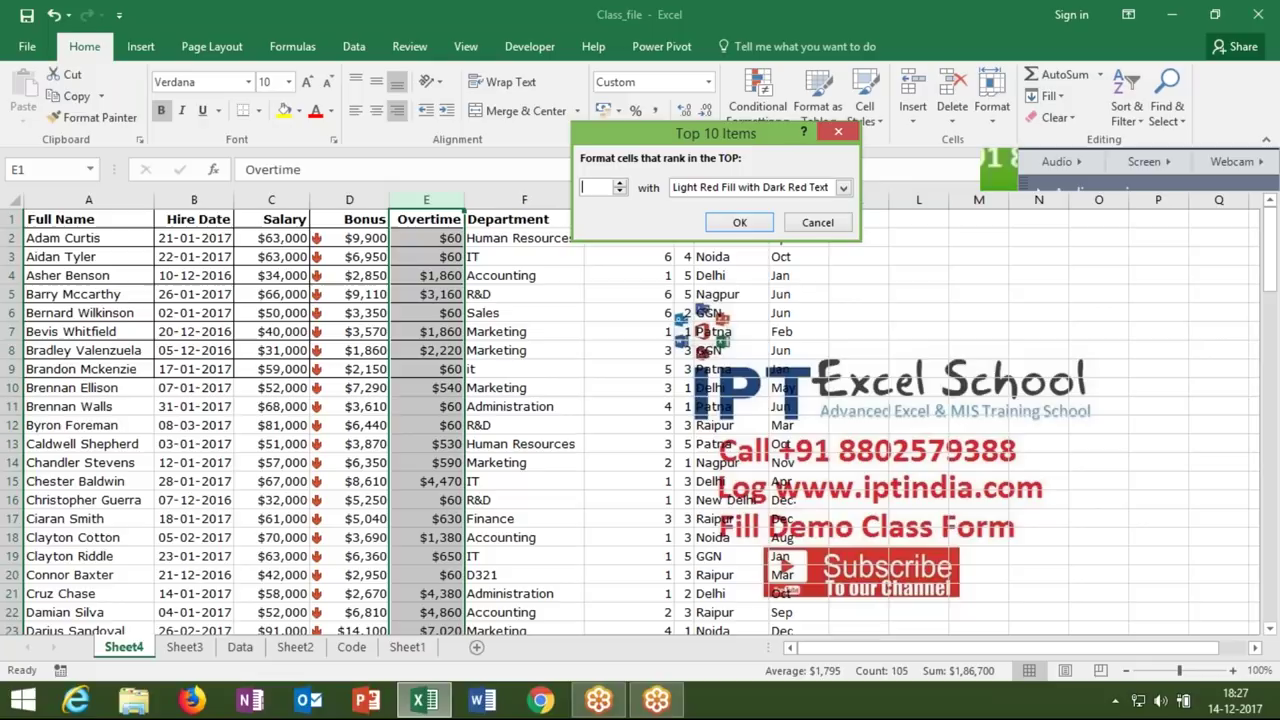
type("30")
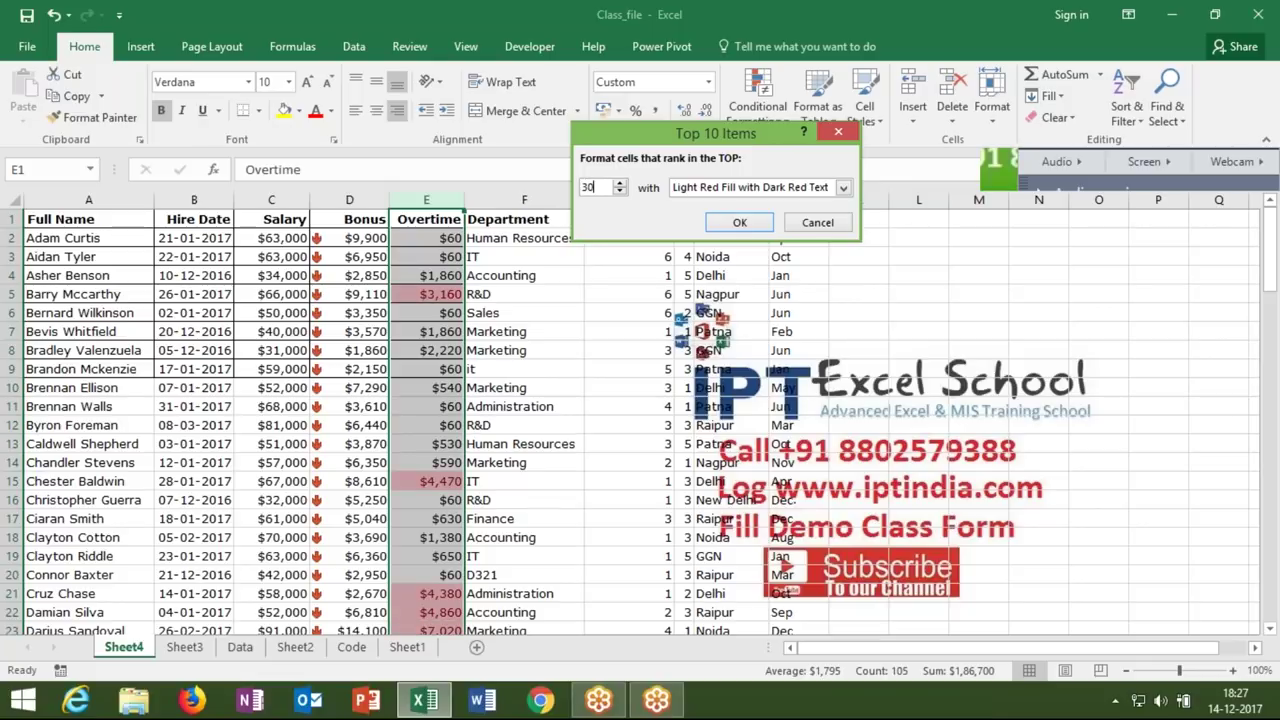
key("Escape")
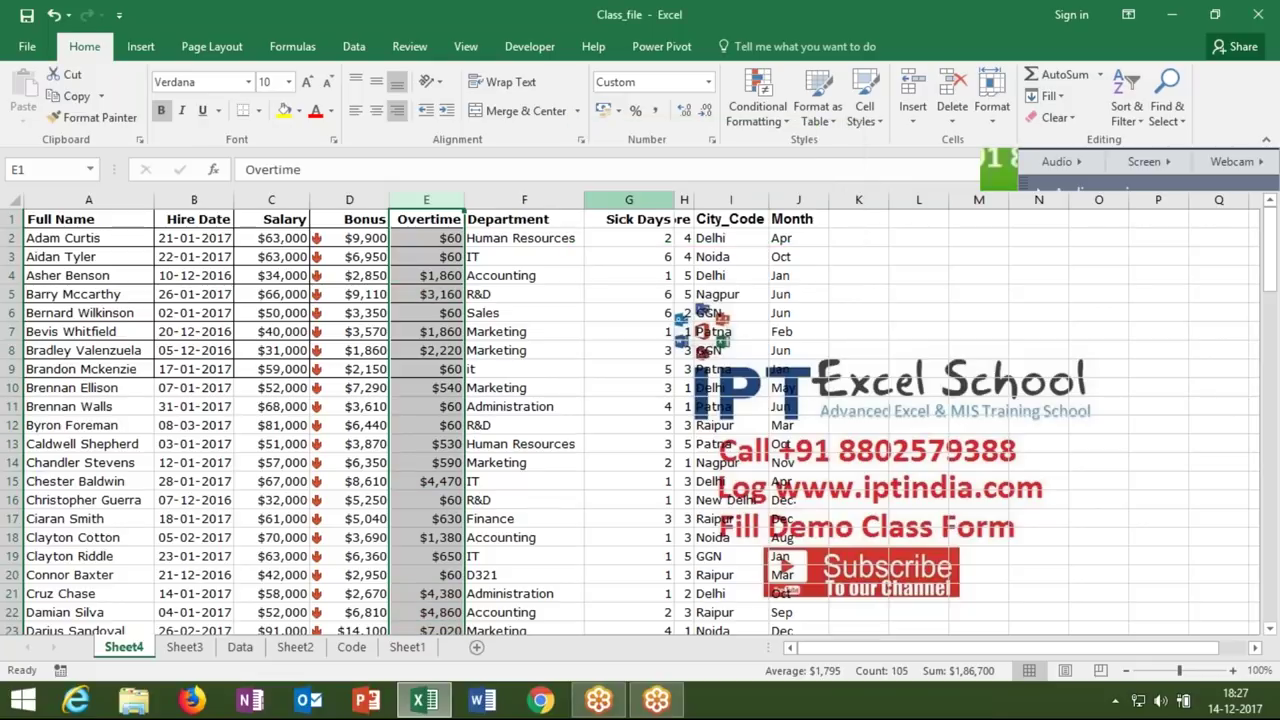
- Try a Bottom 10 Items rule with Light Red Fill with Dark Red Text on the Overtime column, and dismiss it
left_click(772, 102)
mouse_move(771, 184)
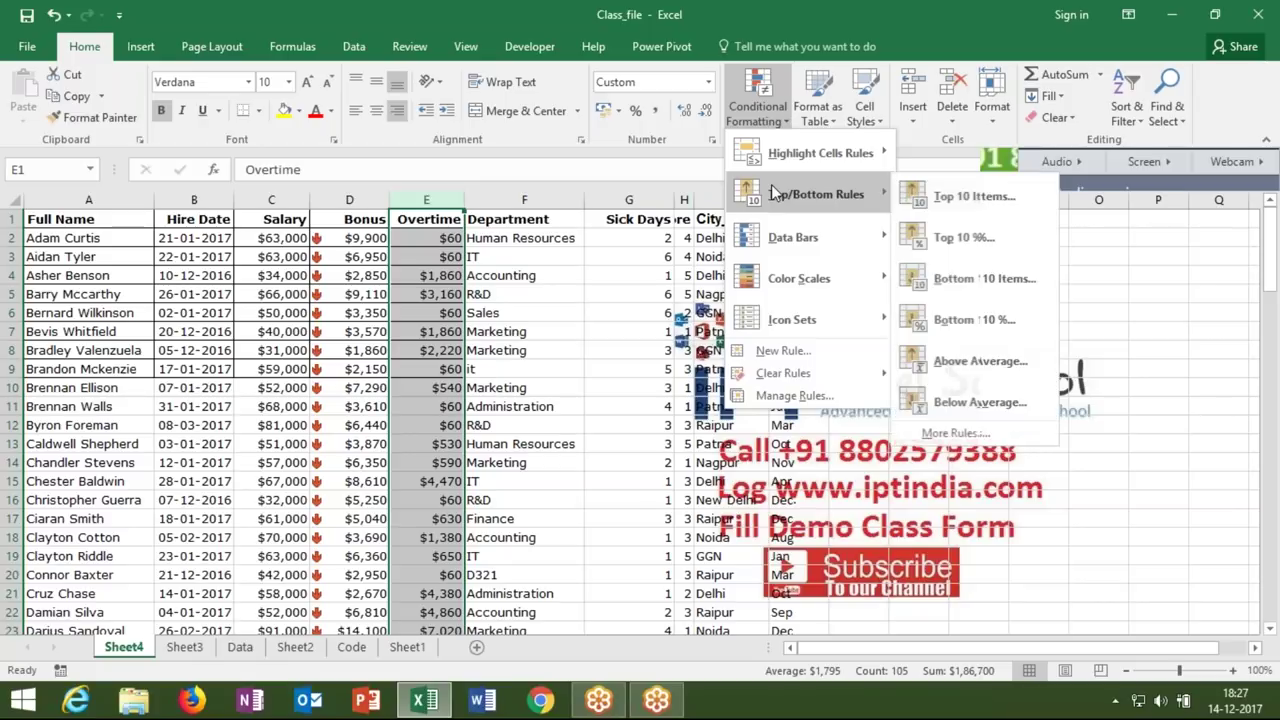
left_click(990, 280)
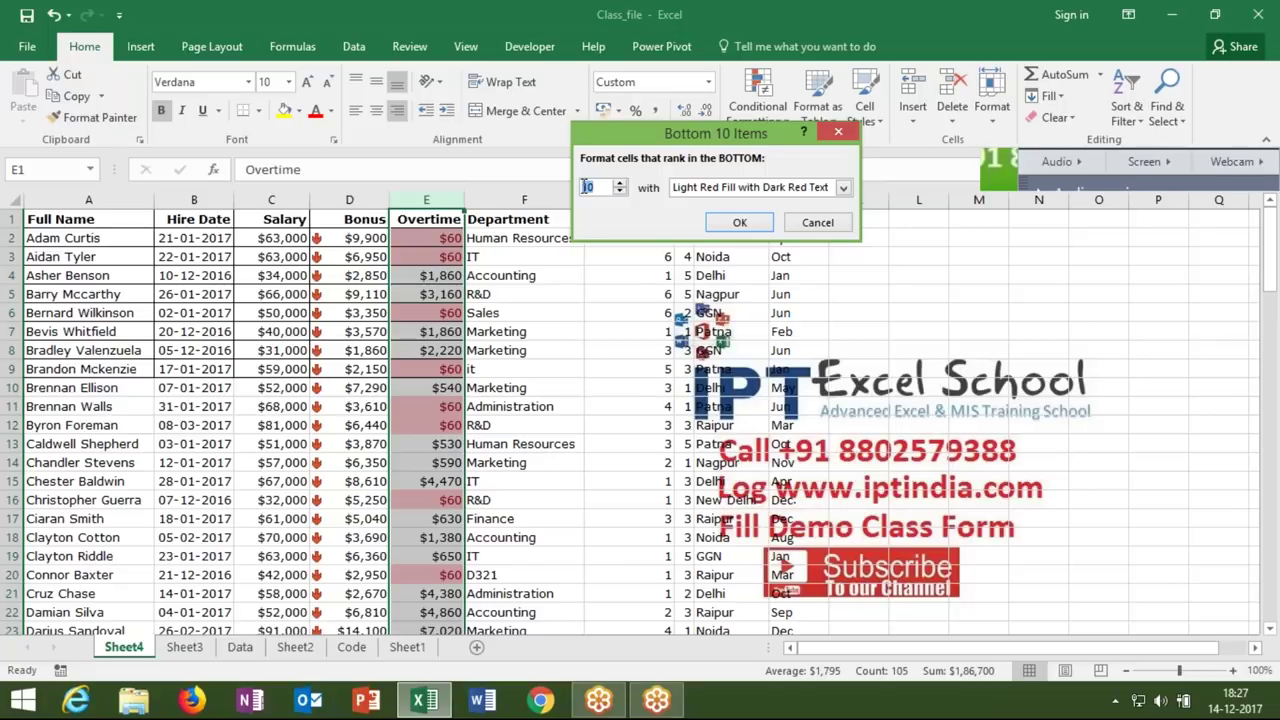
left_click(740, 222)
- Preview an Above Average rule with Light Red Fill with Dark Red Text on the Overtime column, and cancel it
left_click(757, 100)
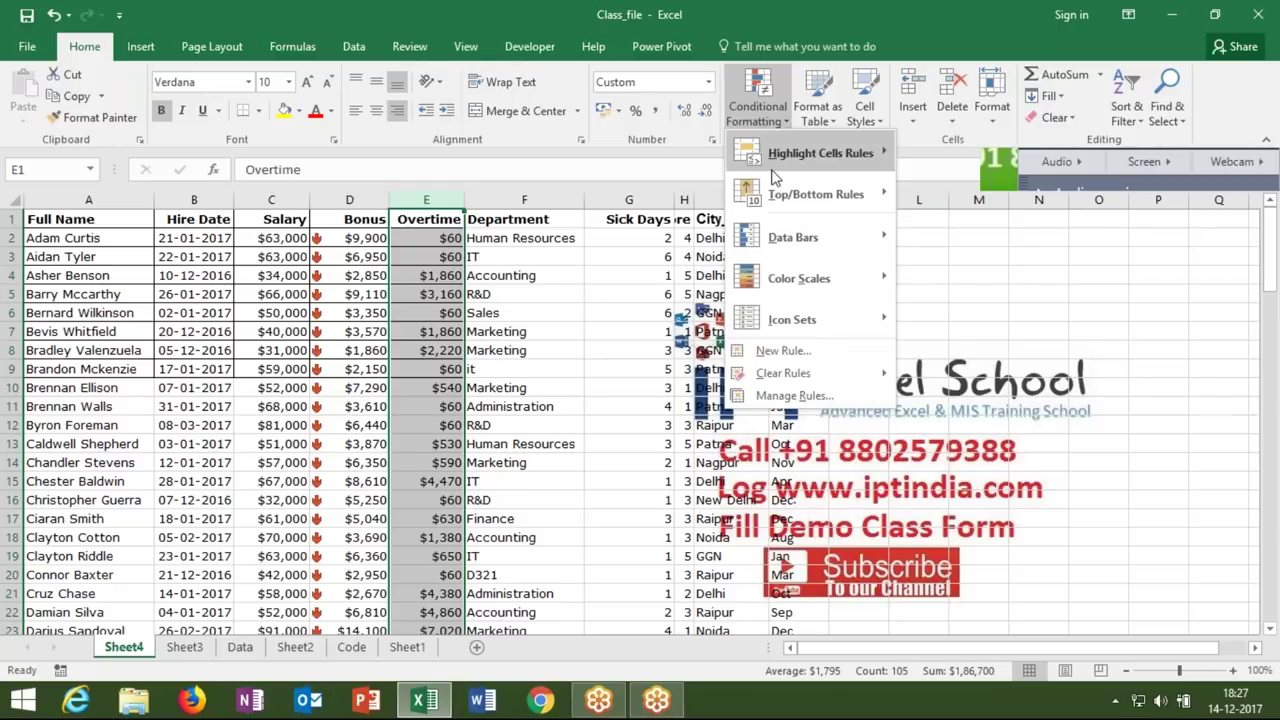
mouse_move(775, 200)
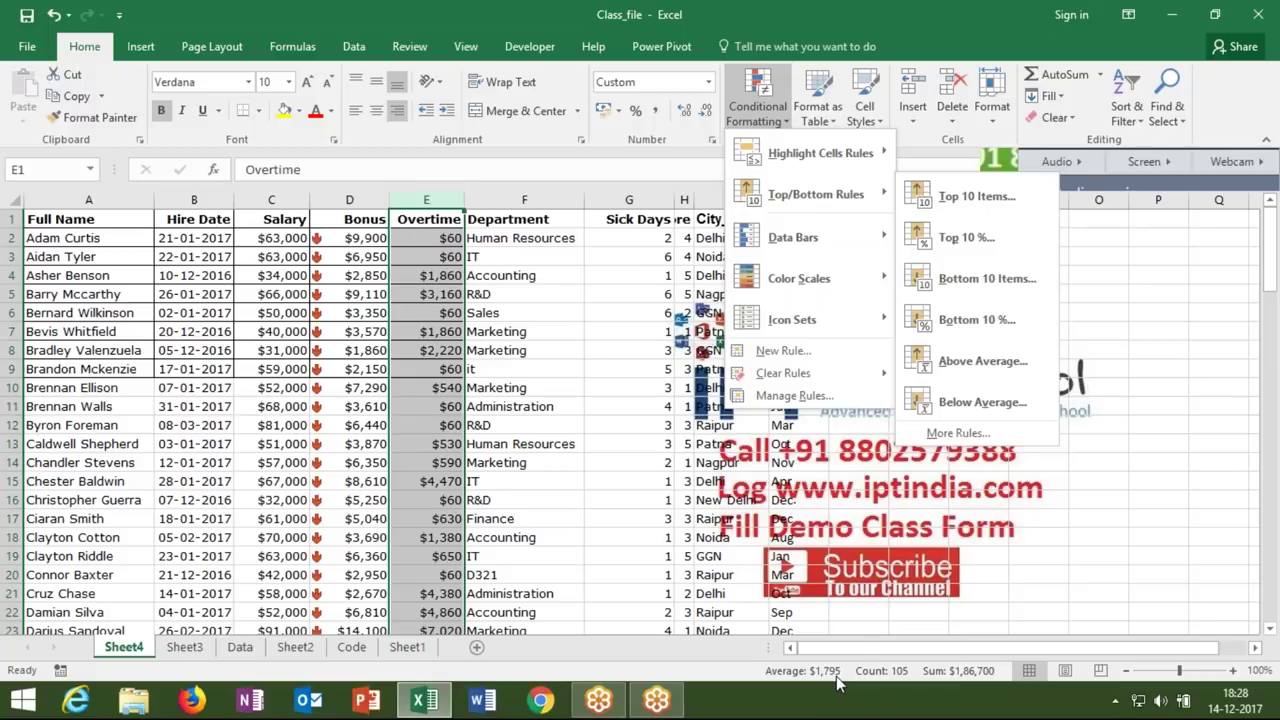
left_click(957, 362)
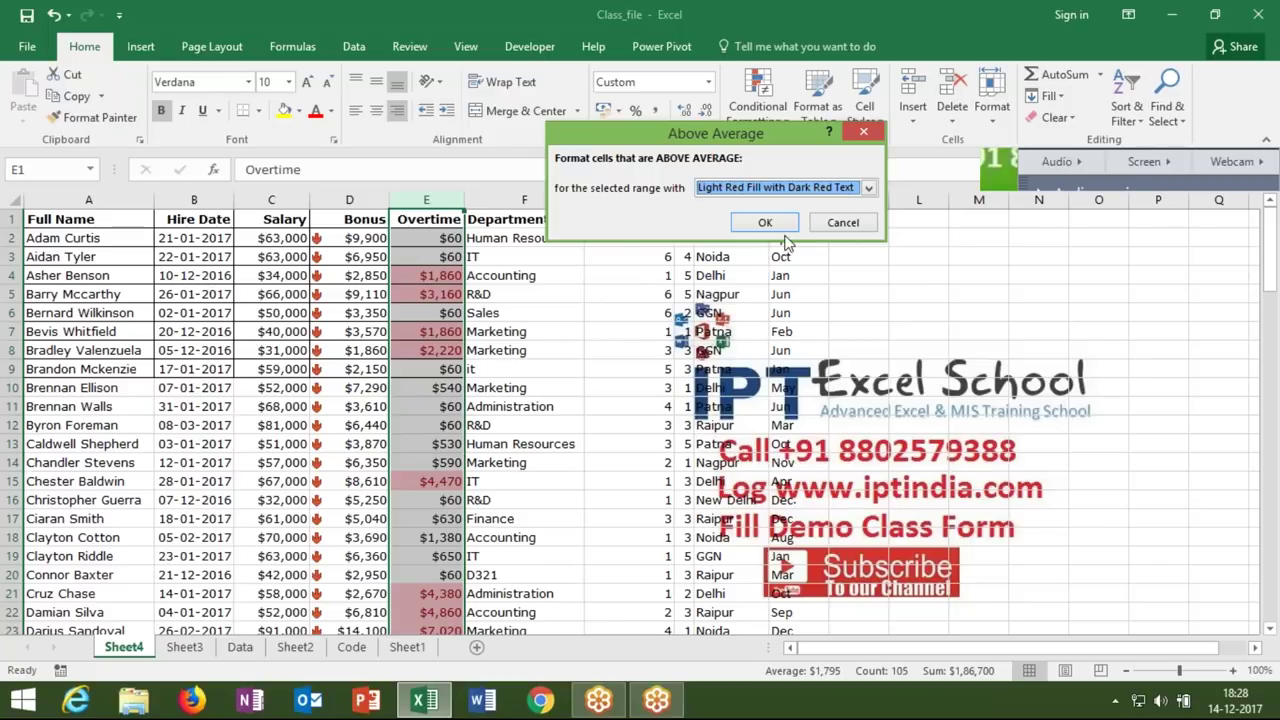
left_click(842, 223)
- Preview a Below Average rule with Light Red Fill with Dark Red Text on the Overtime column, and cancel it
left_click(757, 100)
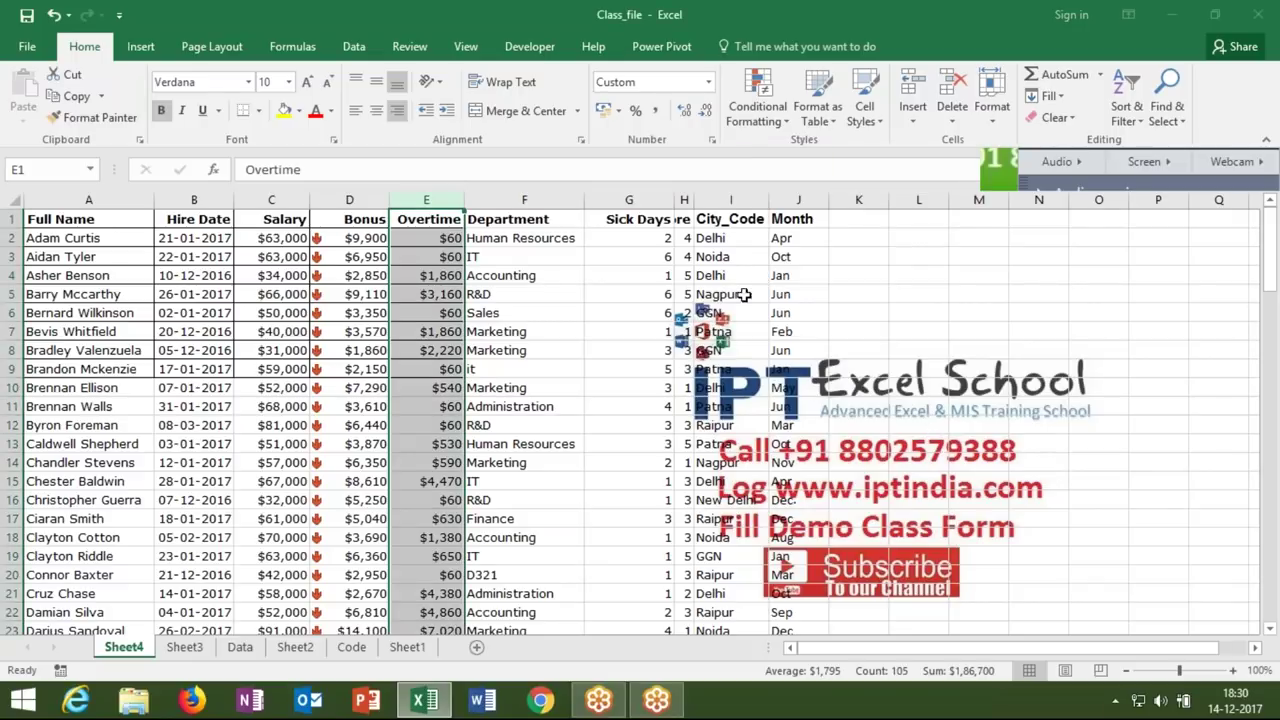
left_click(767, 112)
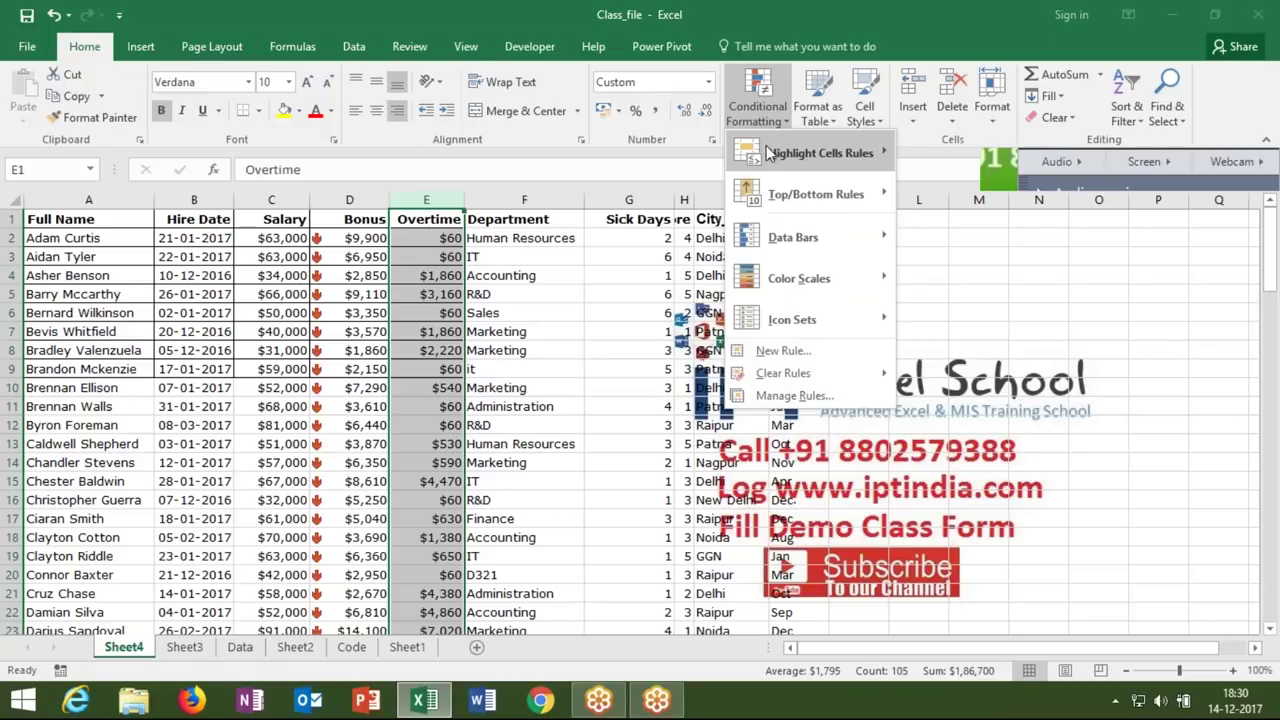
mouse_move(832, 197)
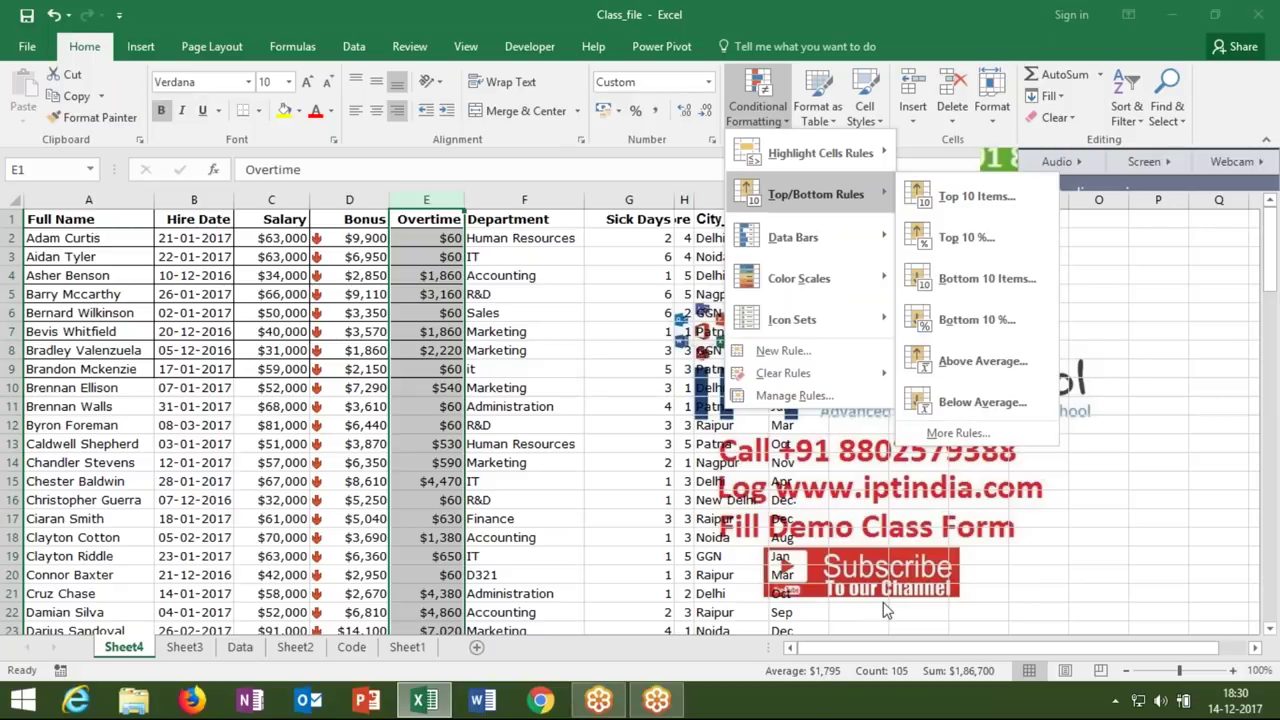
left_click(971, 402)
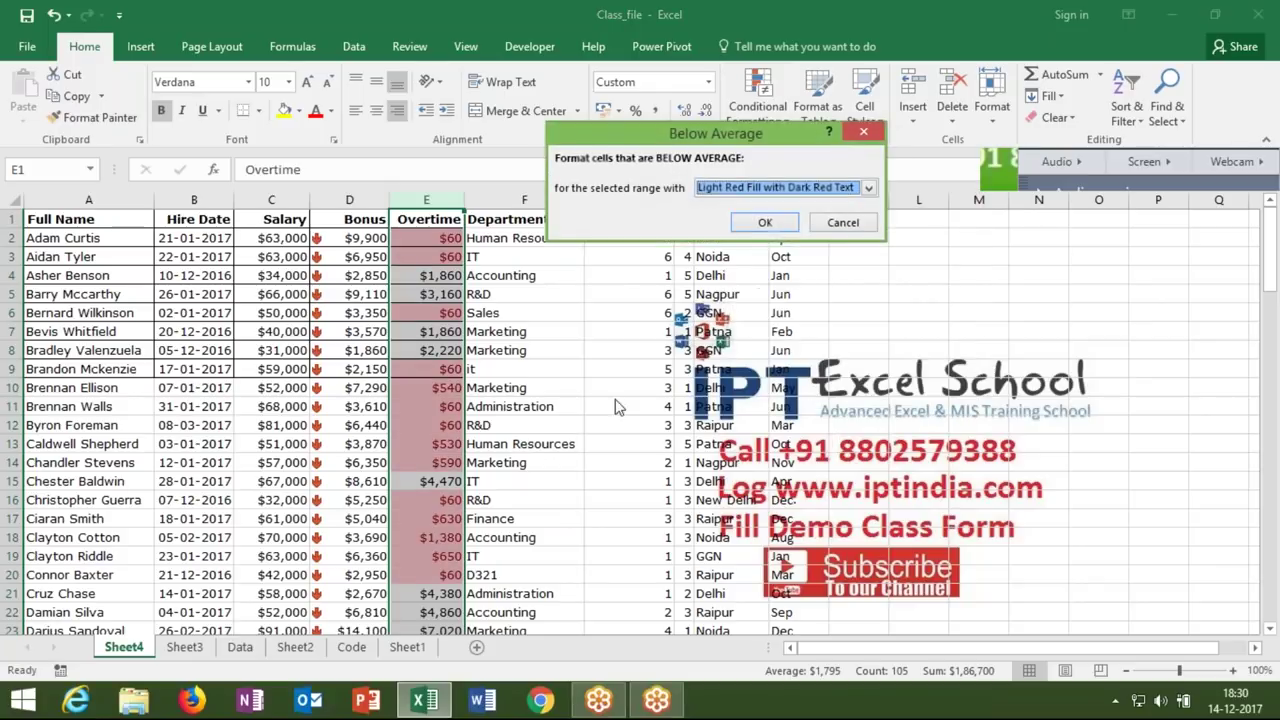
left_click(832, 224)
- Apply blue gradient-fill data bars to the Overtime column and check individual Overtime cells
left_click(757, 105)
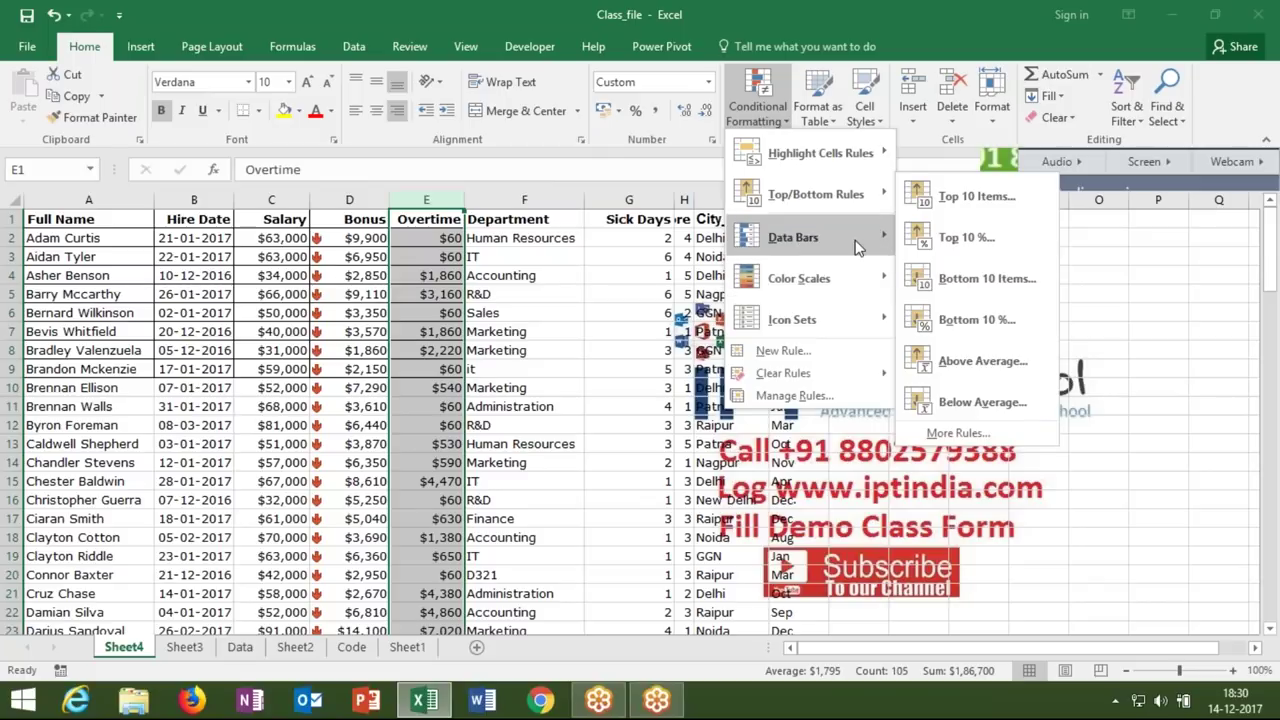
mouse_move(857, 247)
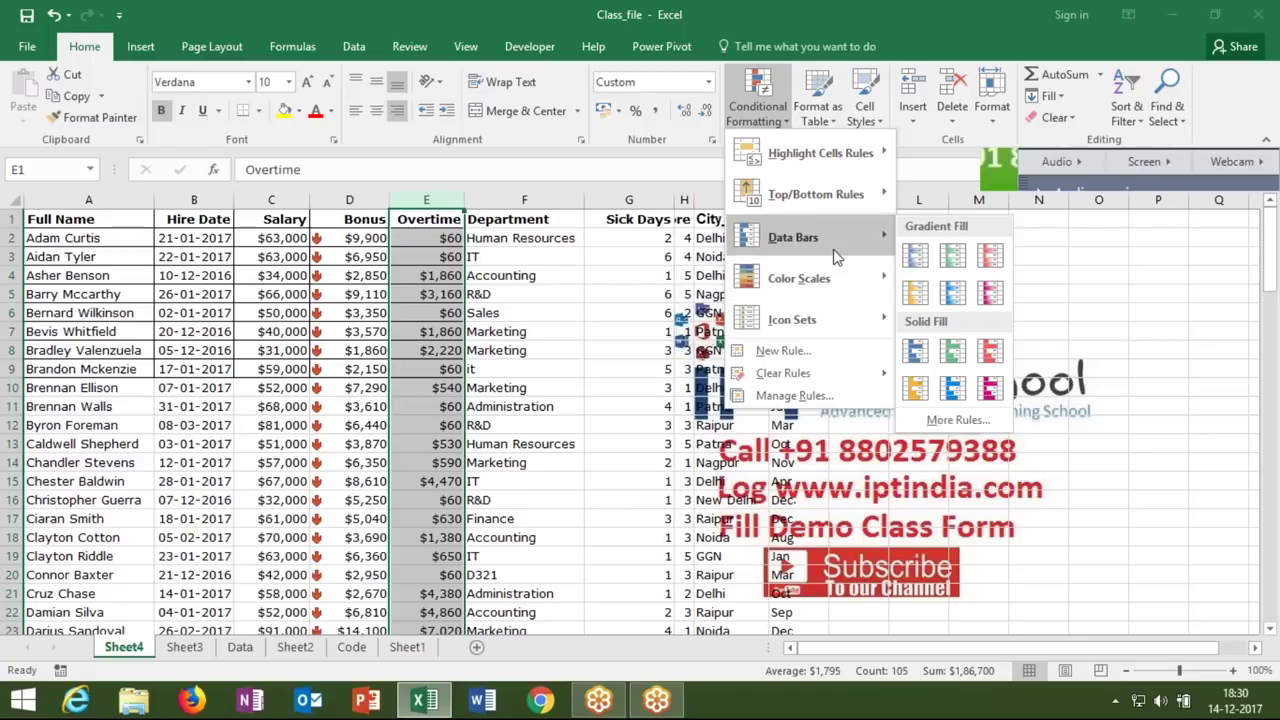
left_click(915, 256)
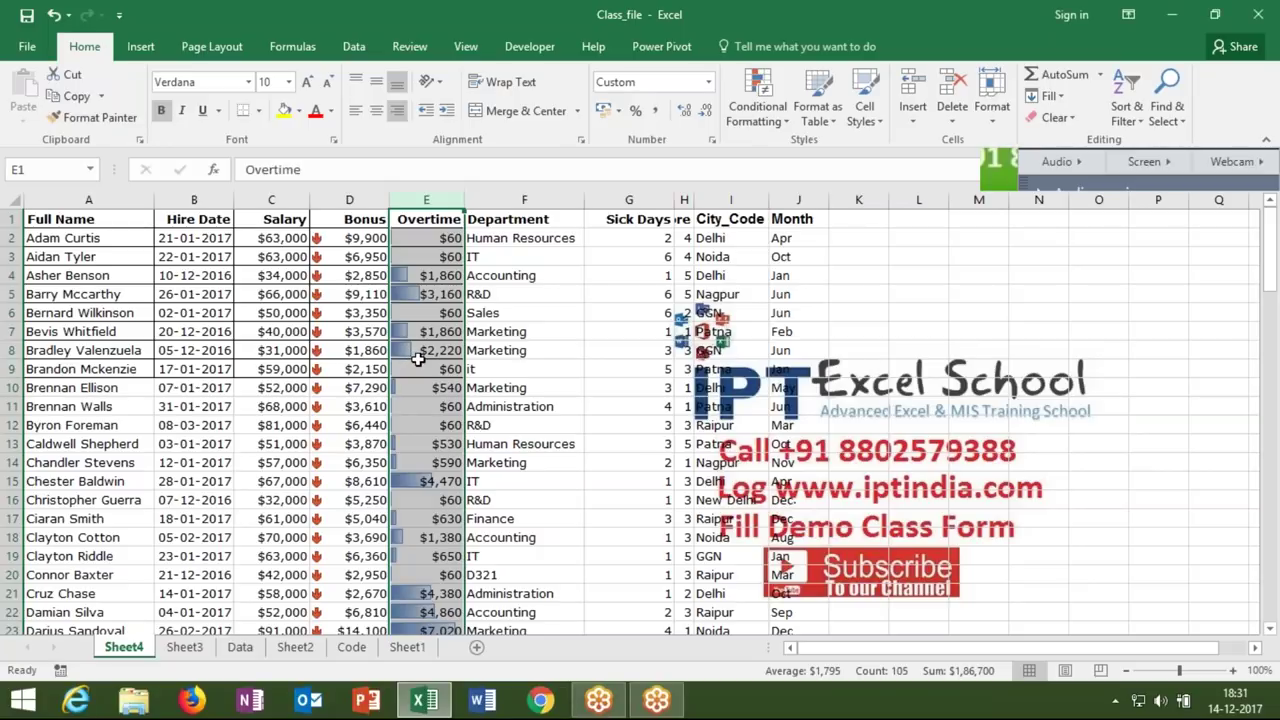
left_click(418, 356)
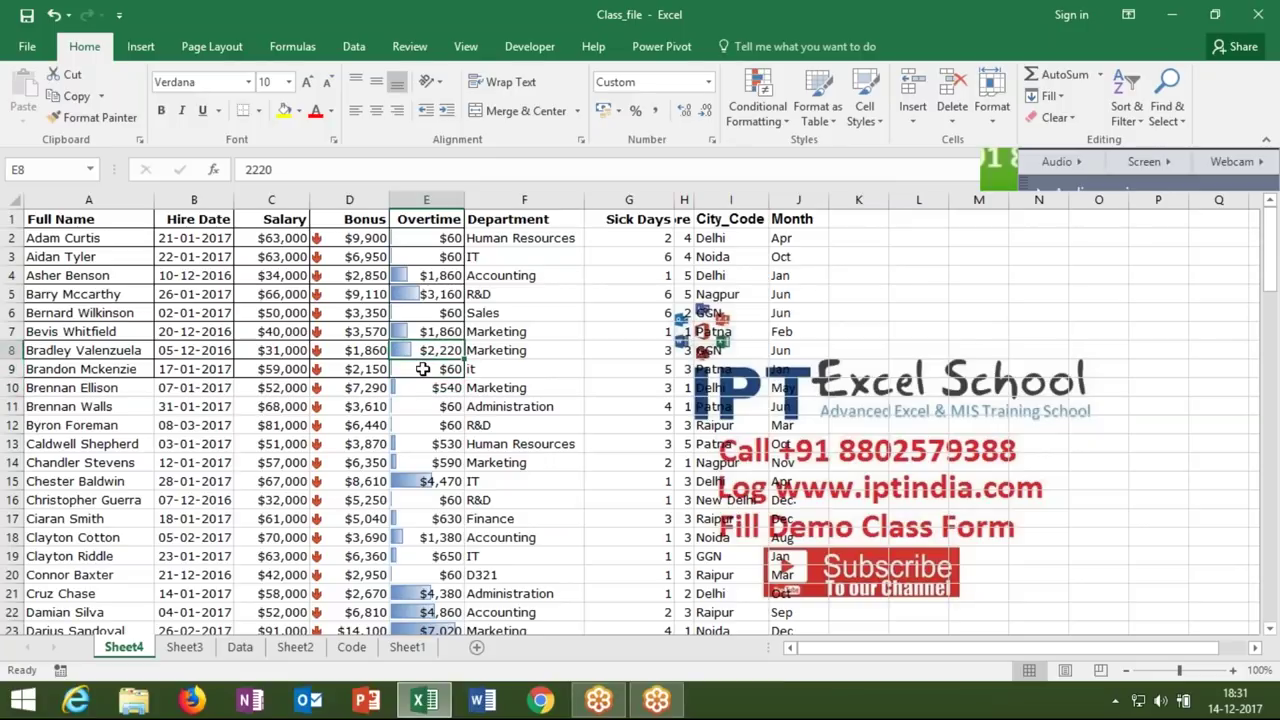
left_click(440, 498)
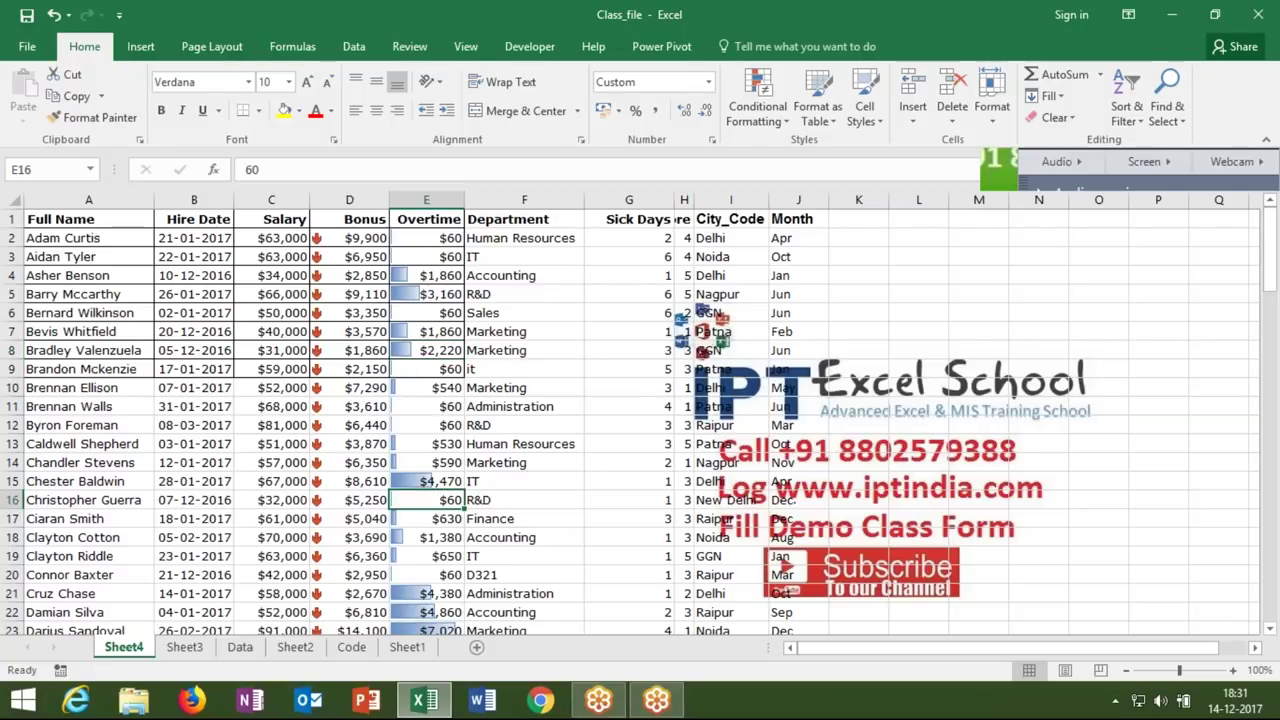
- Examine the data bars down the Overtime column and return to its header cell
left_click(441, 628)
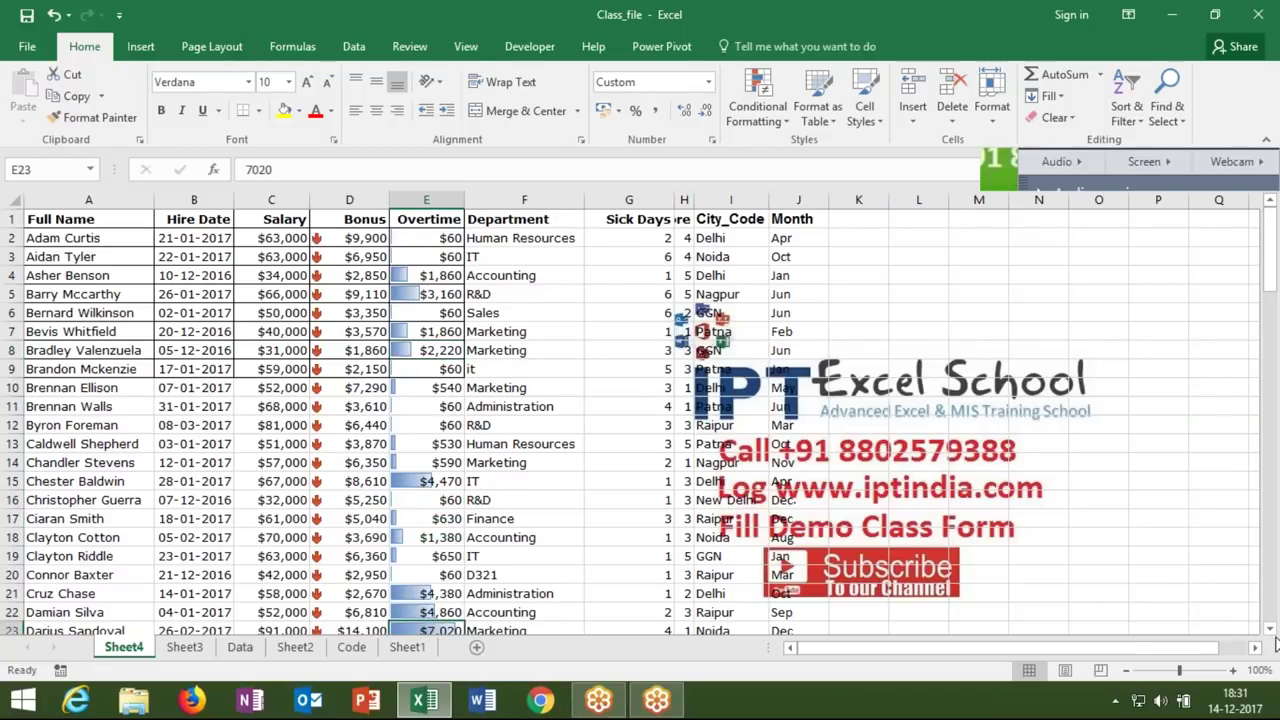
scroll(1272, 632, "down", 1)
scroll(1272, 632, "down", 4)
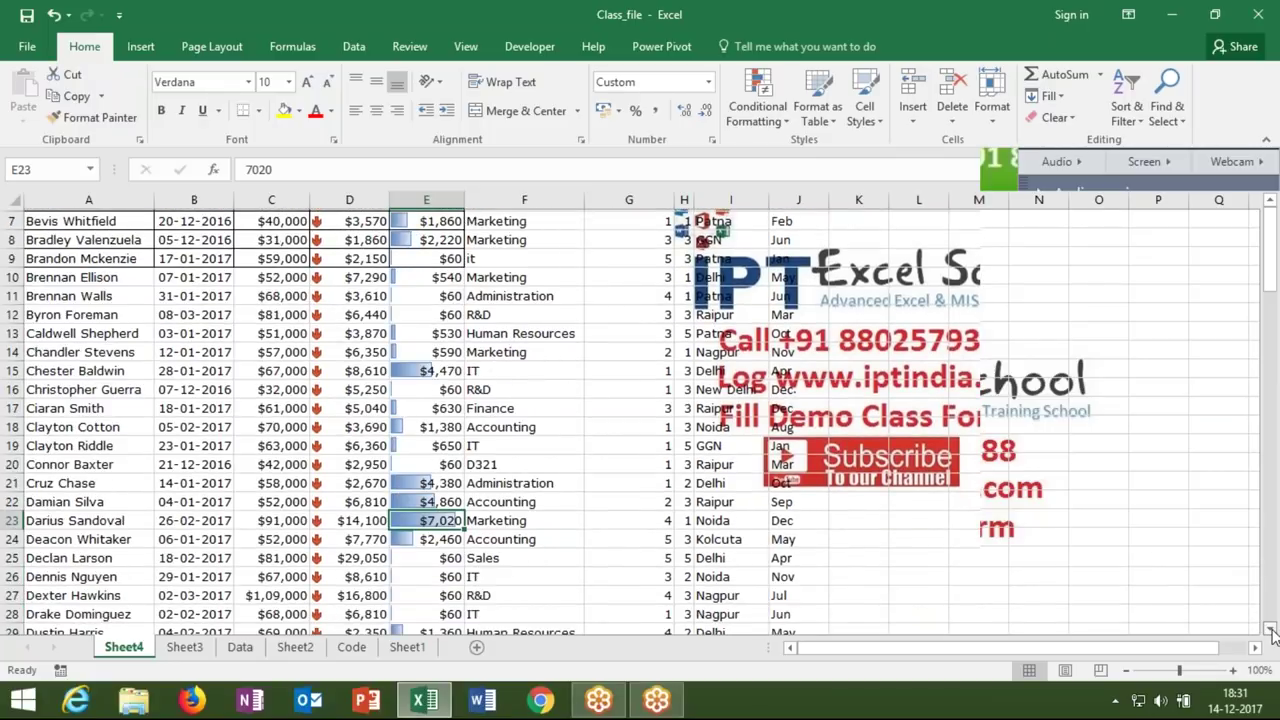
scroll(1272, 632, "down", 3)
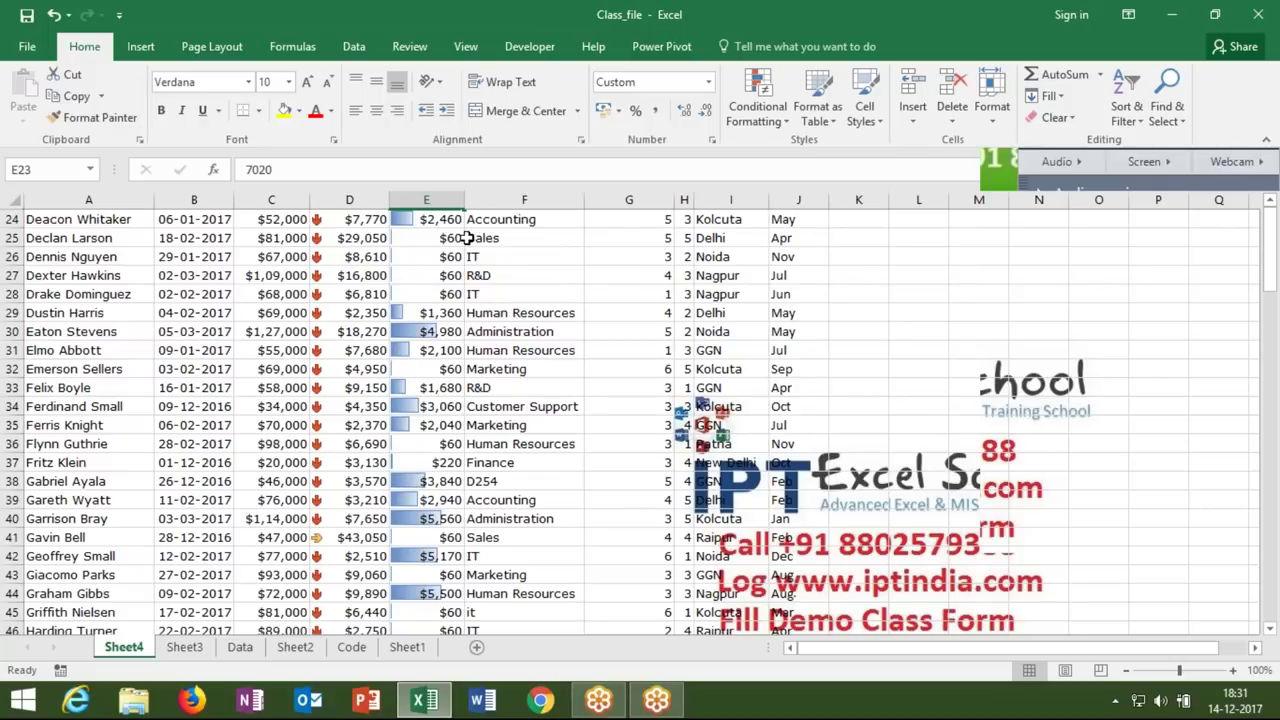
left_click(426, 199)
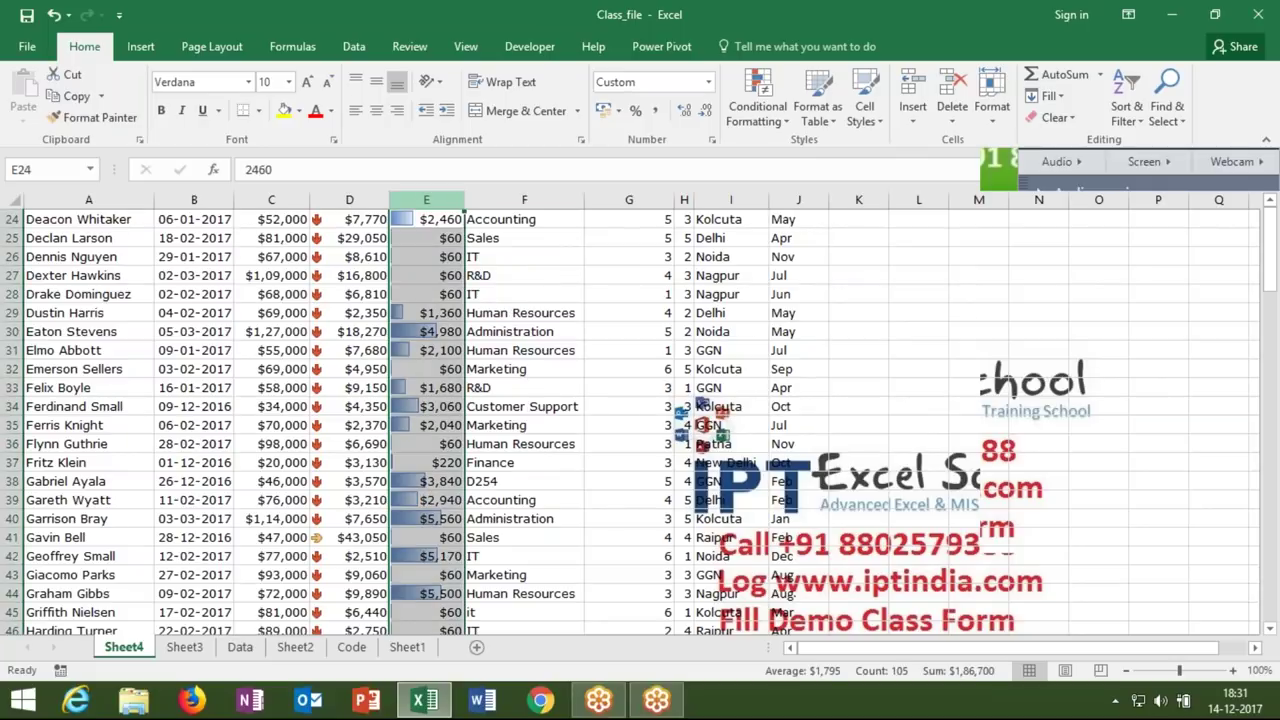
left_click(443, 267)
key("Up")
key("Up")
key("ctrl+Up")
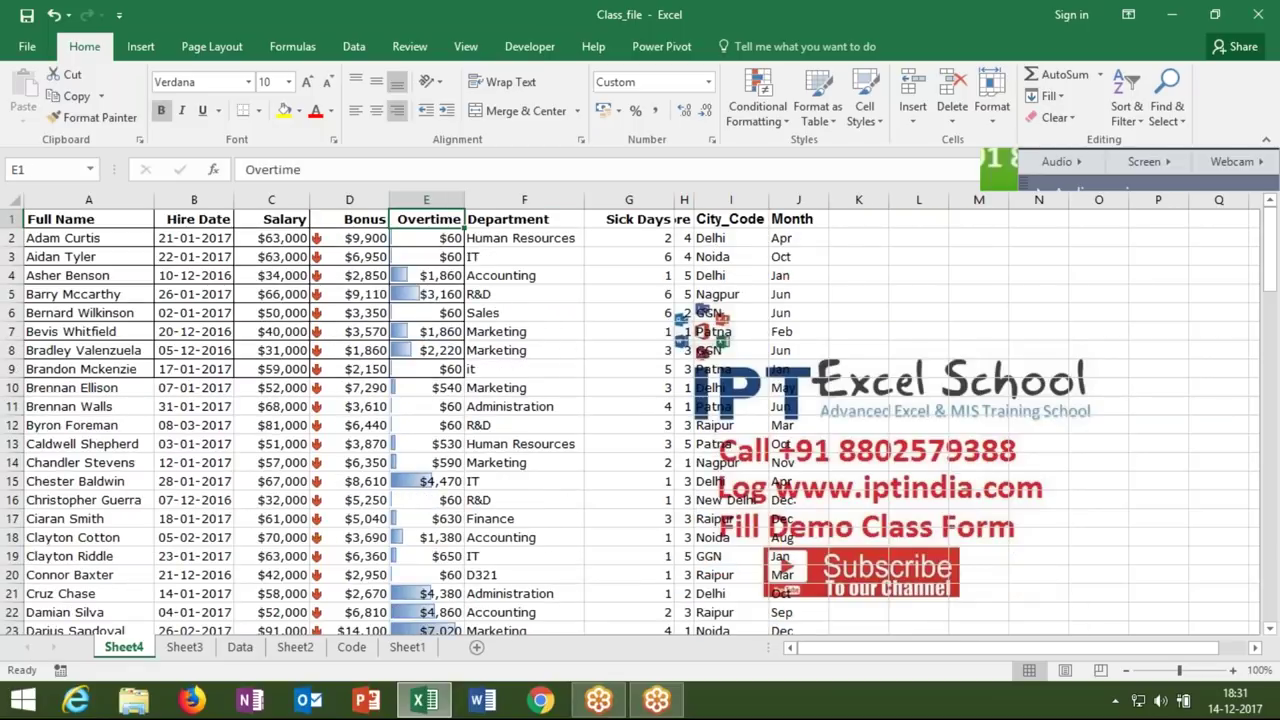
- On Sheet1, enter 1, 2, 3, 4, 5, 67, 8 and 9 down cells E2 to E9
left_click(403, 645)
left_click(332, 245)
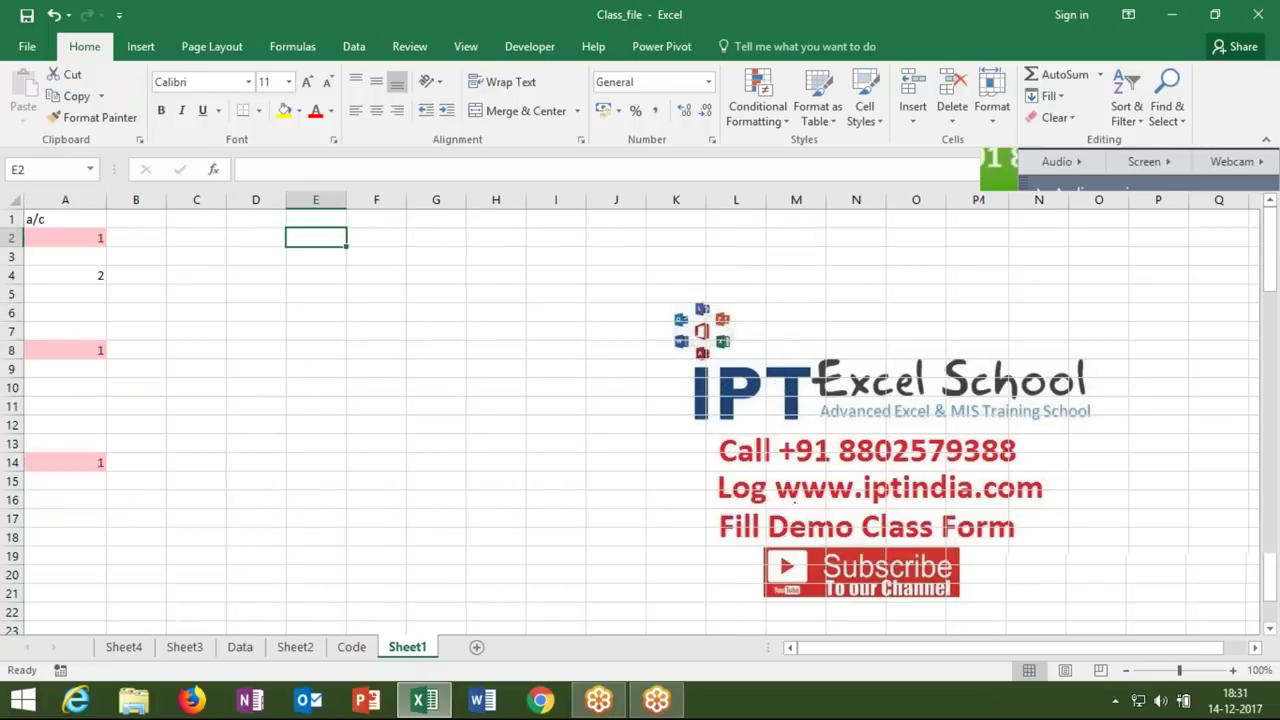
type("1")
key("Return")
type("2")
key("Return")
type("3")
key("Return")
type("4")
key("Return")
type("5")
key("Return")
type("67")
key("Return")
type("8")
key("Return")
type("9")
key("Return")
- Correct the value in cell E7 to 7
key("Up")
key("Up")
key("Up")
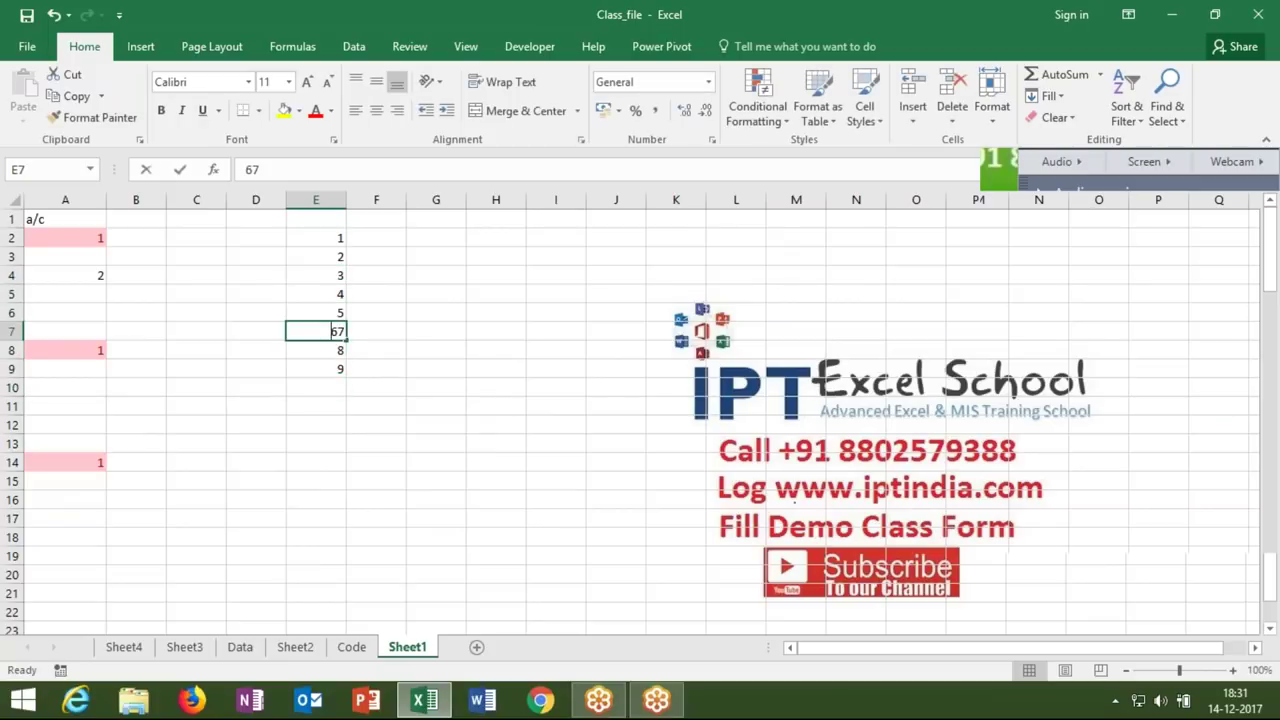
type("7")
key("Return")
- Apply blue gradient-fill data bars to the numbers in E2:E9
key("Up")
key("Up")
key("Up")
key("Up")
key("Up")
key("Up")
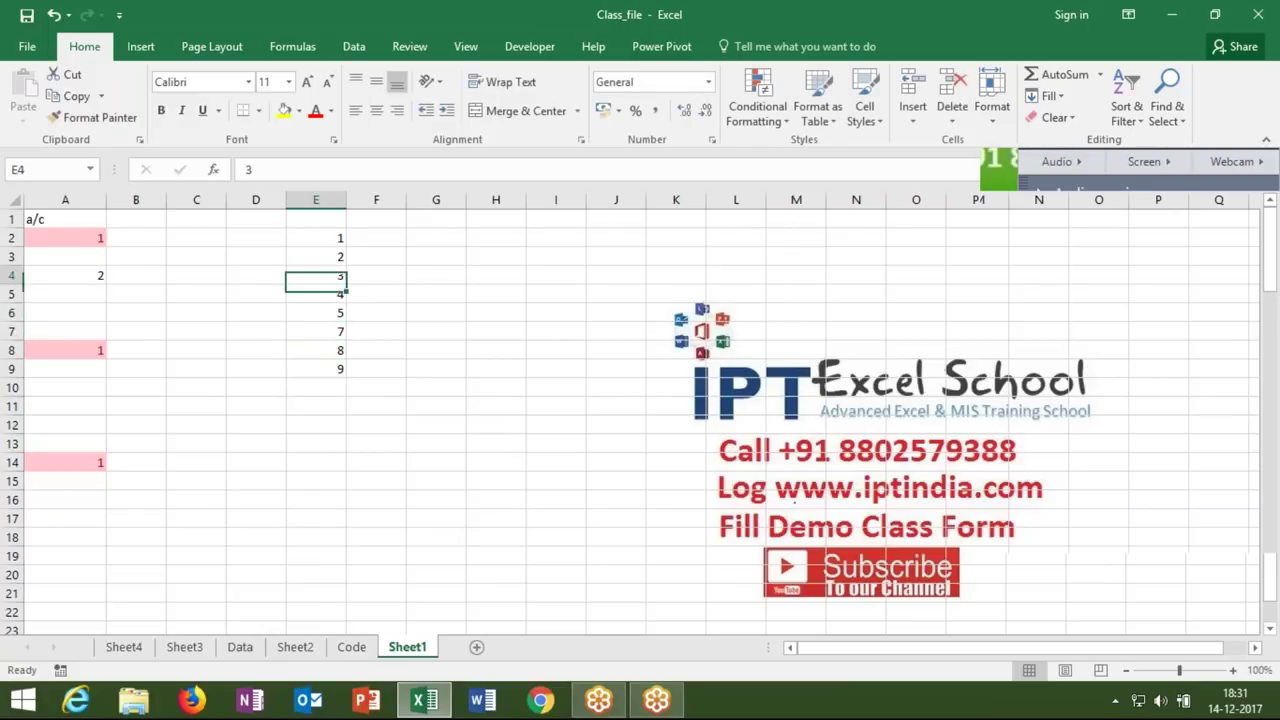
key("ctrl+shift+Down")
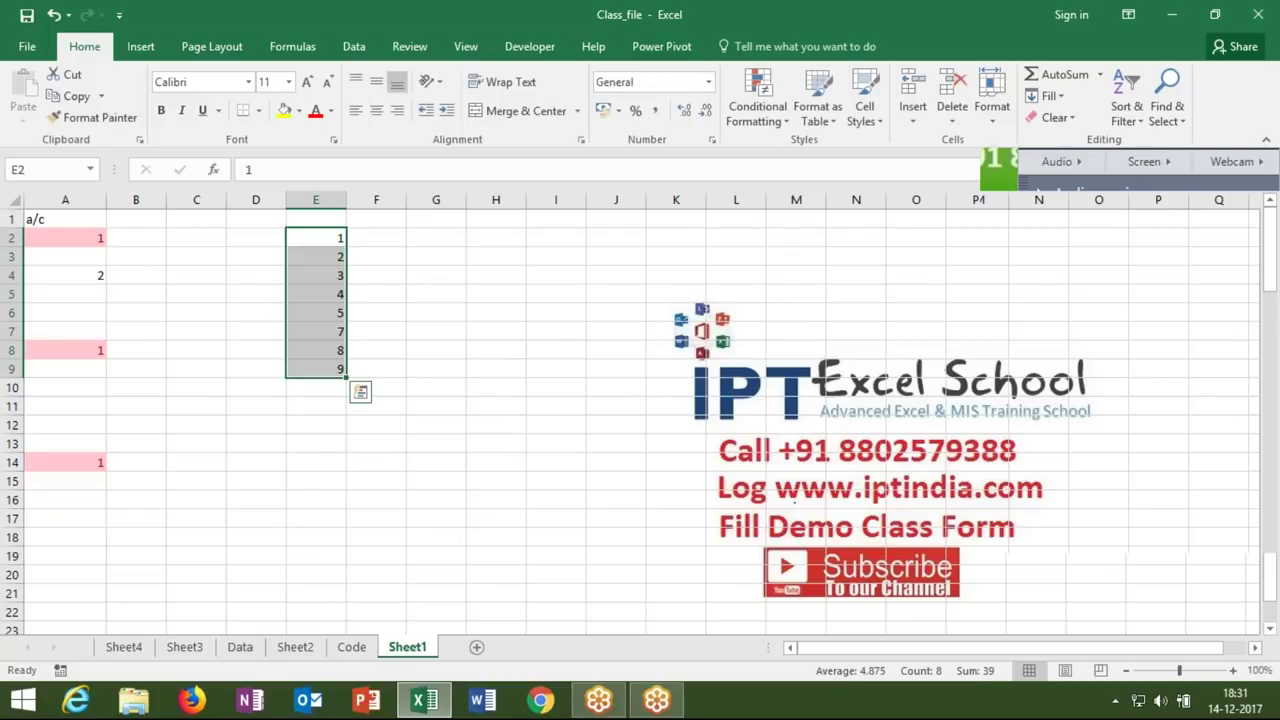
left_click(745, 120)
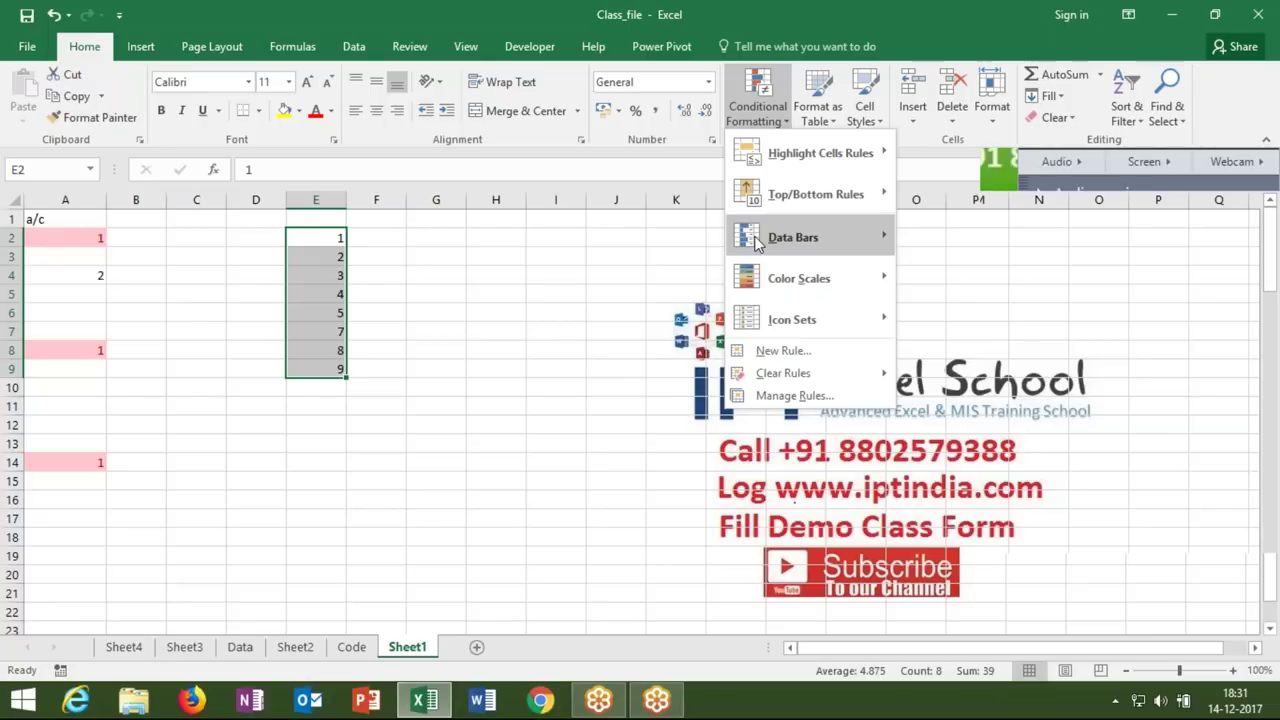
mouse_move(757, 242)
left_click(915, 257)
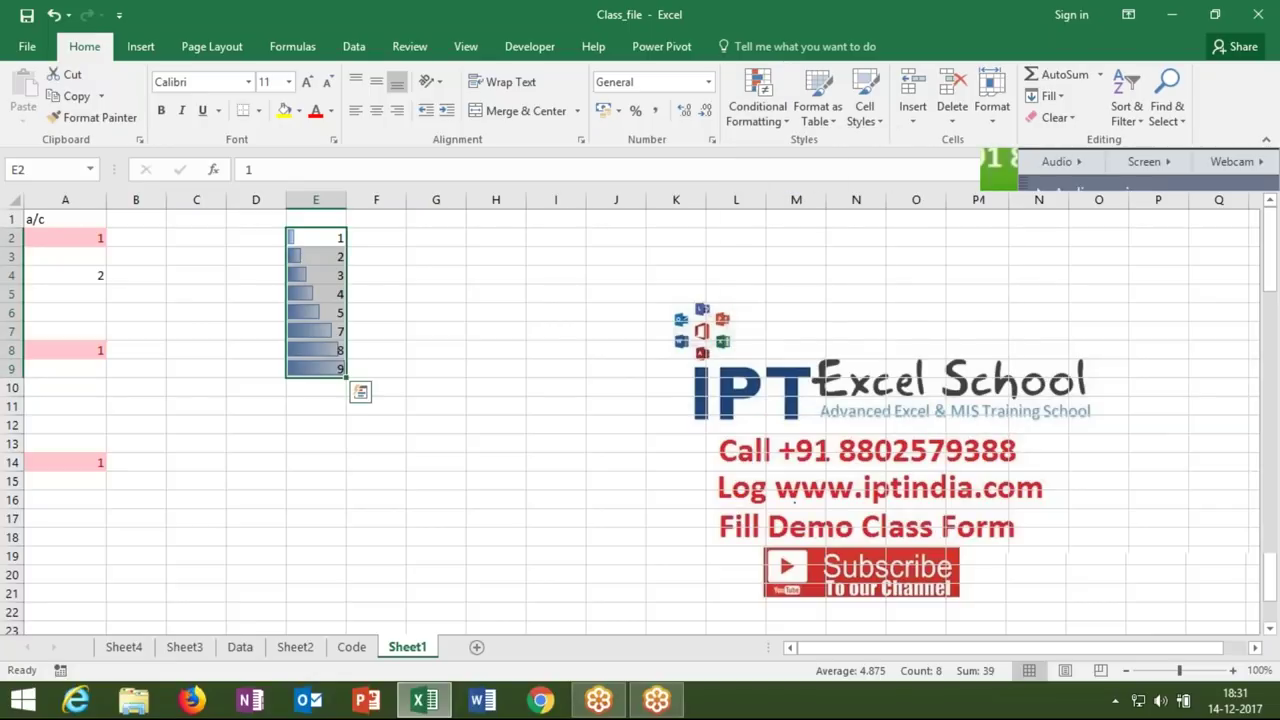
- Browse the data bar, color scale and icon set options for E2:E9, preview the colored three-arrow set, and dismiss it
left_click(759, 122)
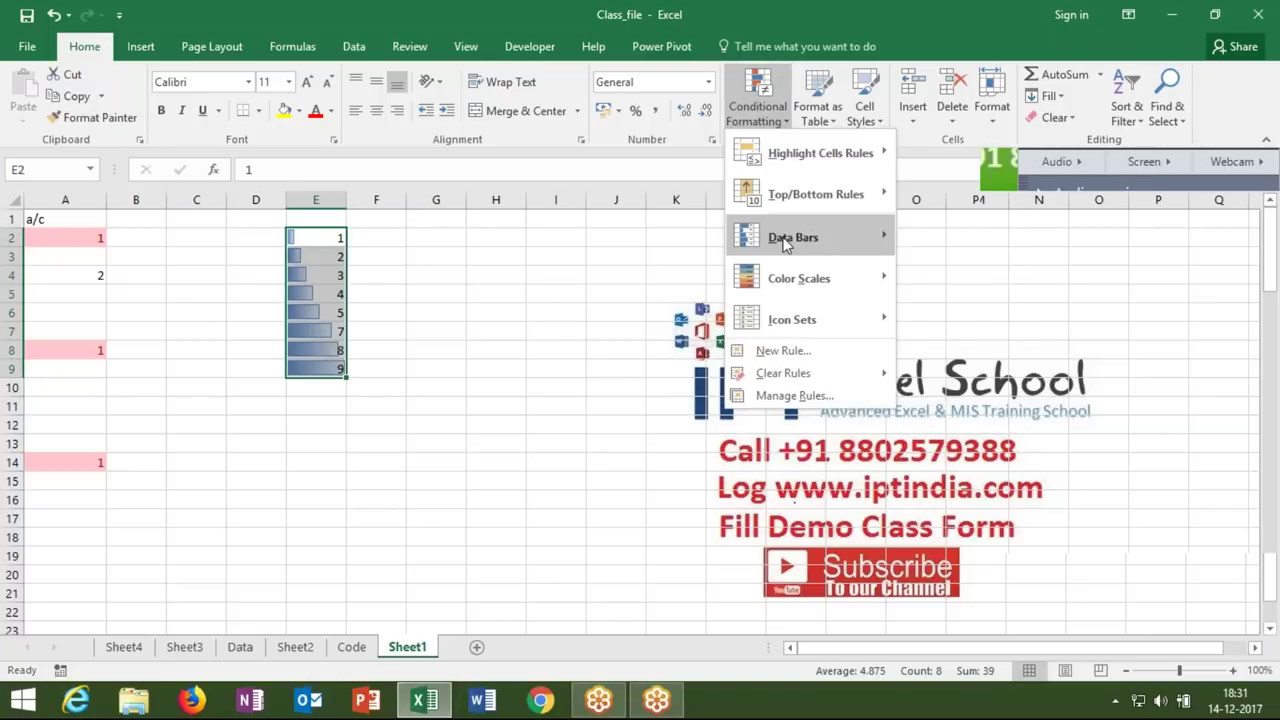
mouse_move(797, 247)
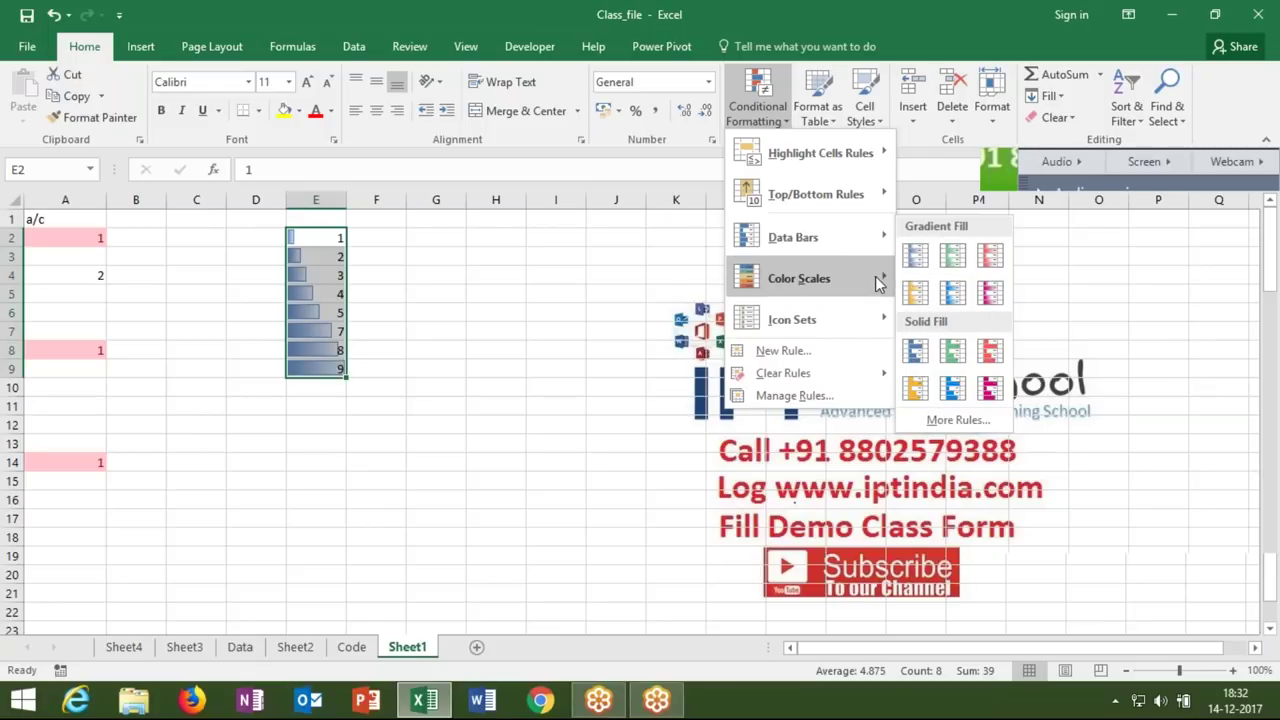
mouse_move(876, 284)
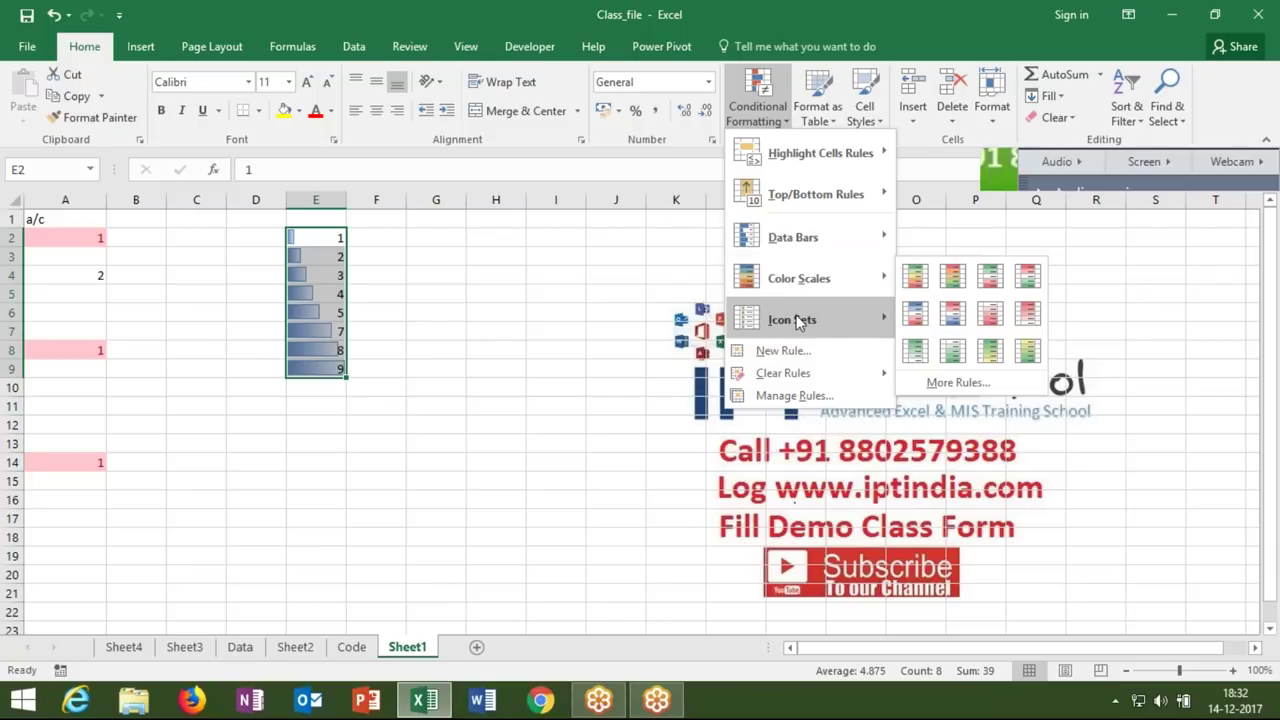
mouse_move(798, 321)
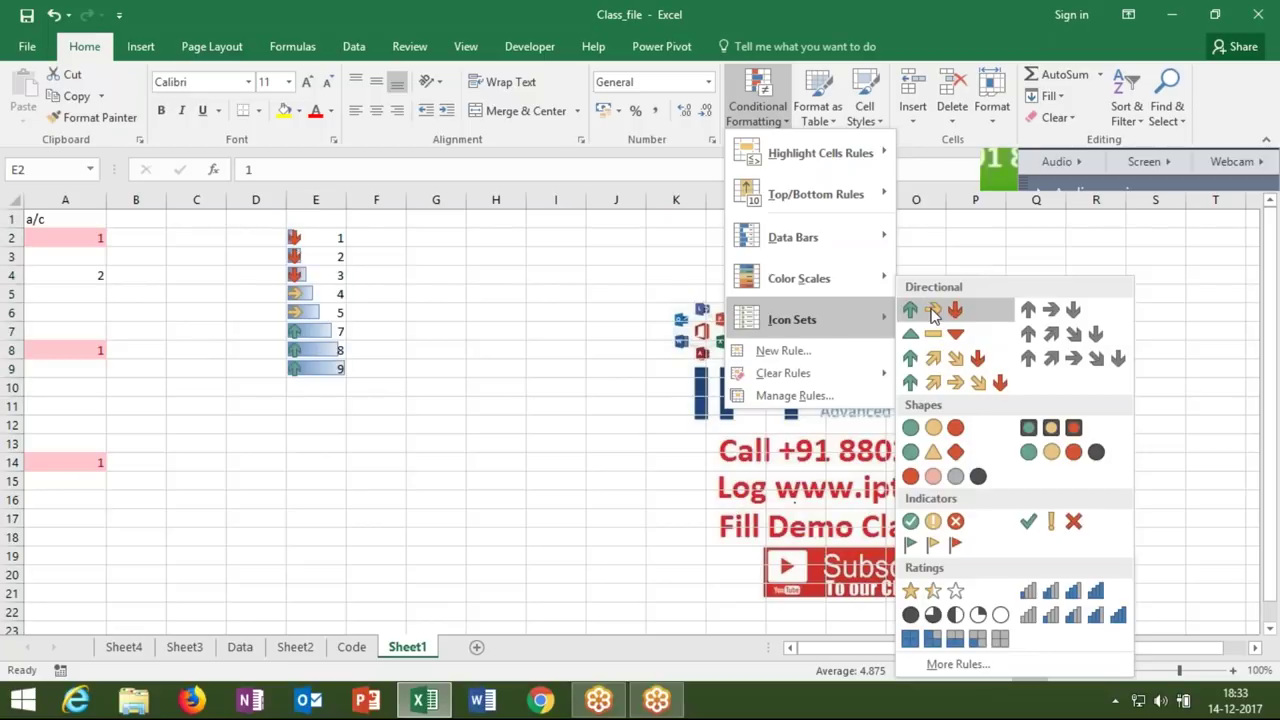
left_click(523, 280)
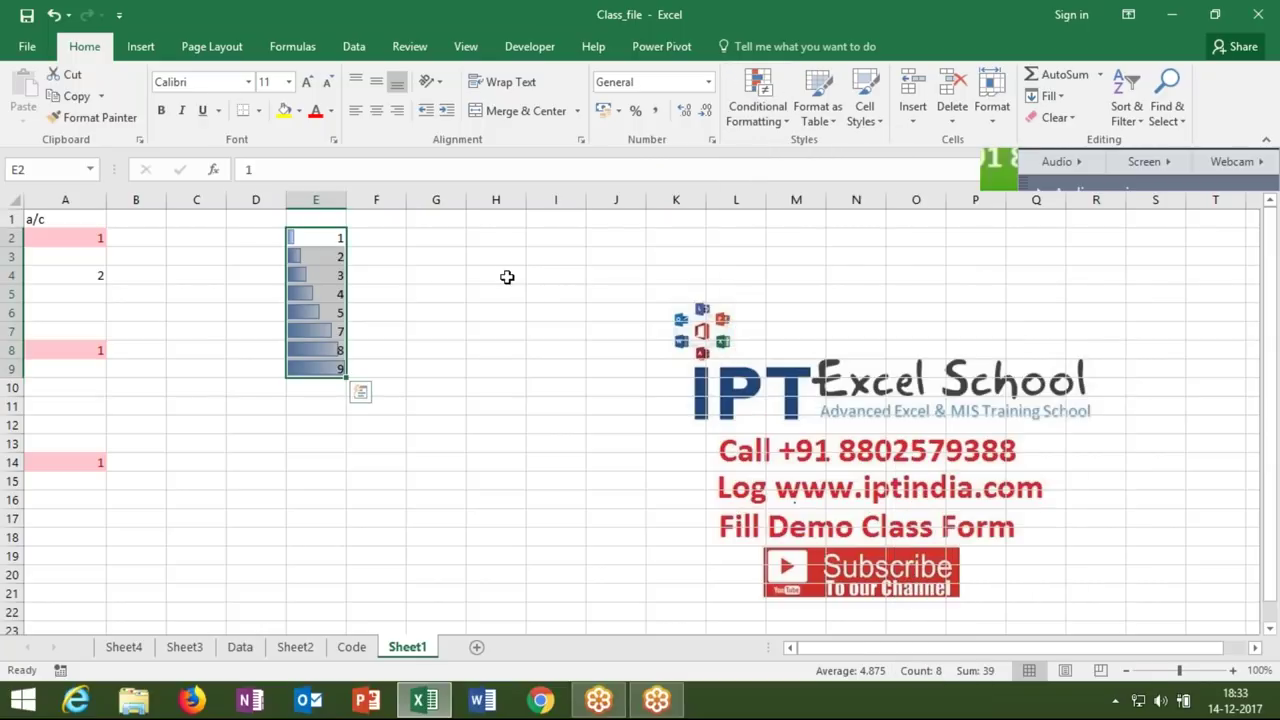
- Enter the headers Q1 in cell H4 and Q2 in cell I4
left_click(506, 276)
type("Q")
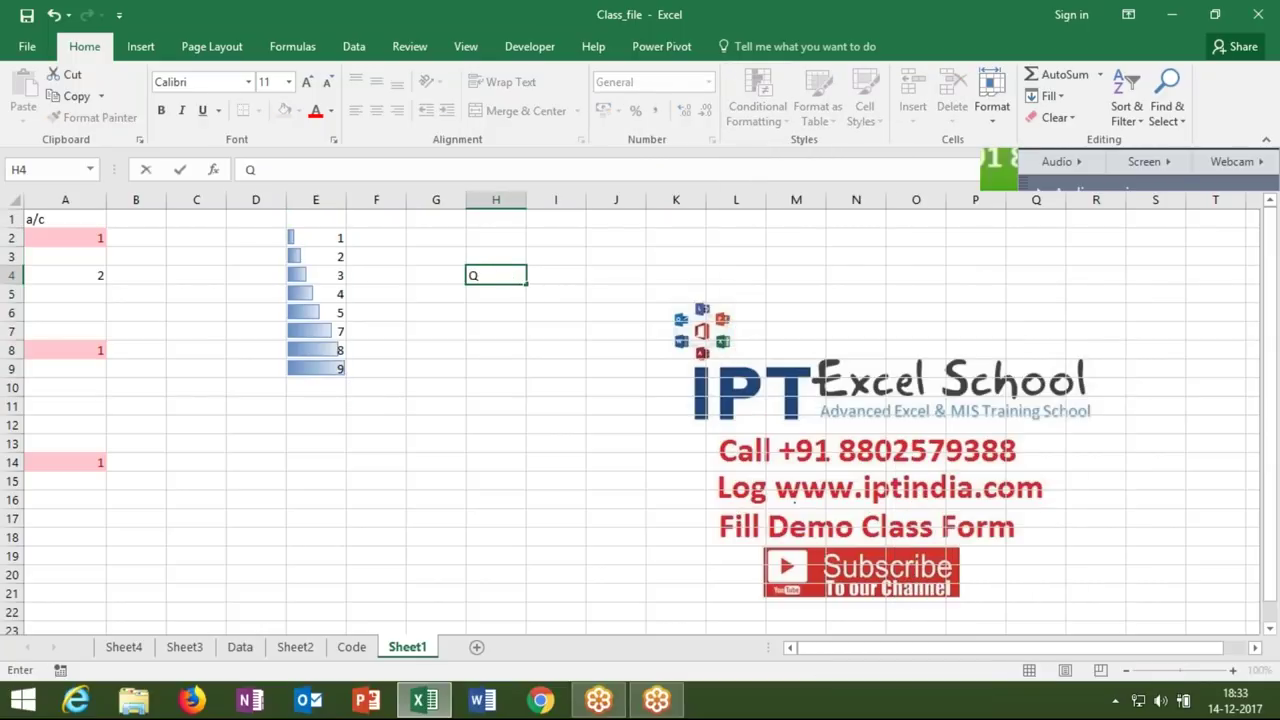
type("1")
key("Tab")
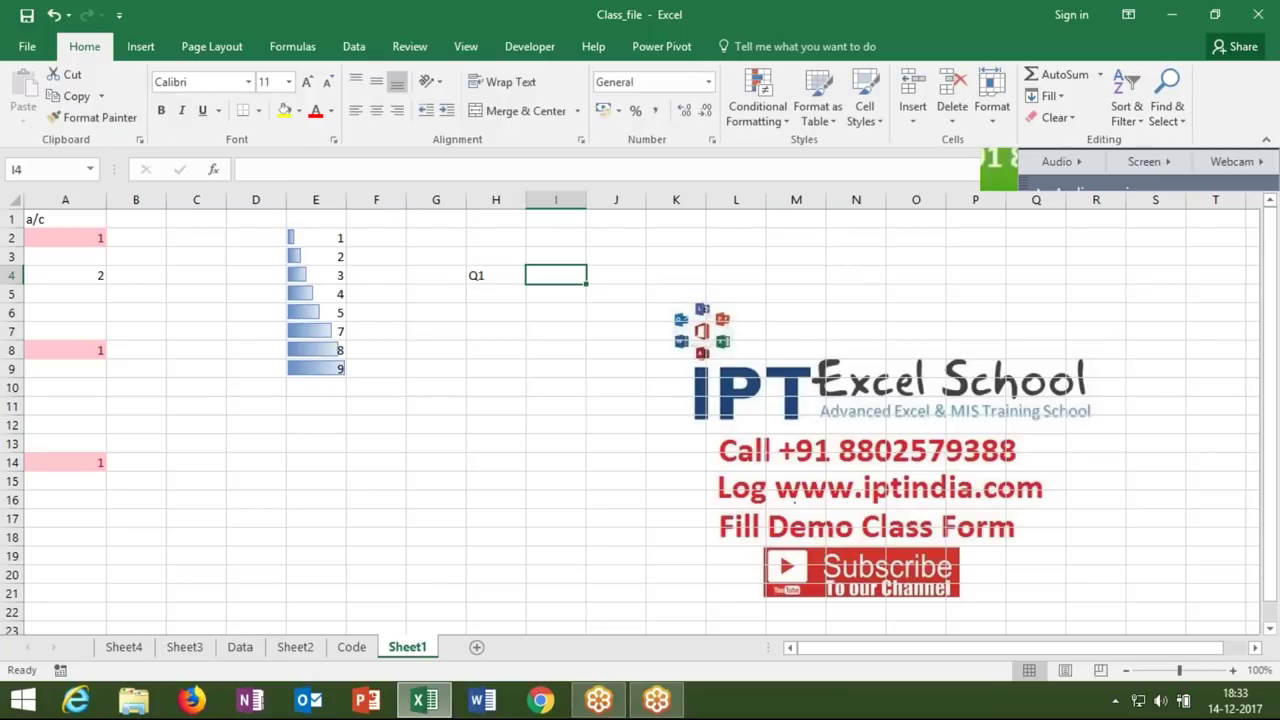
type("Q2")
key("Return")
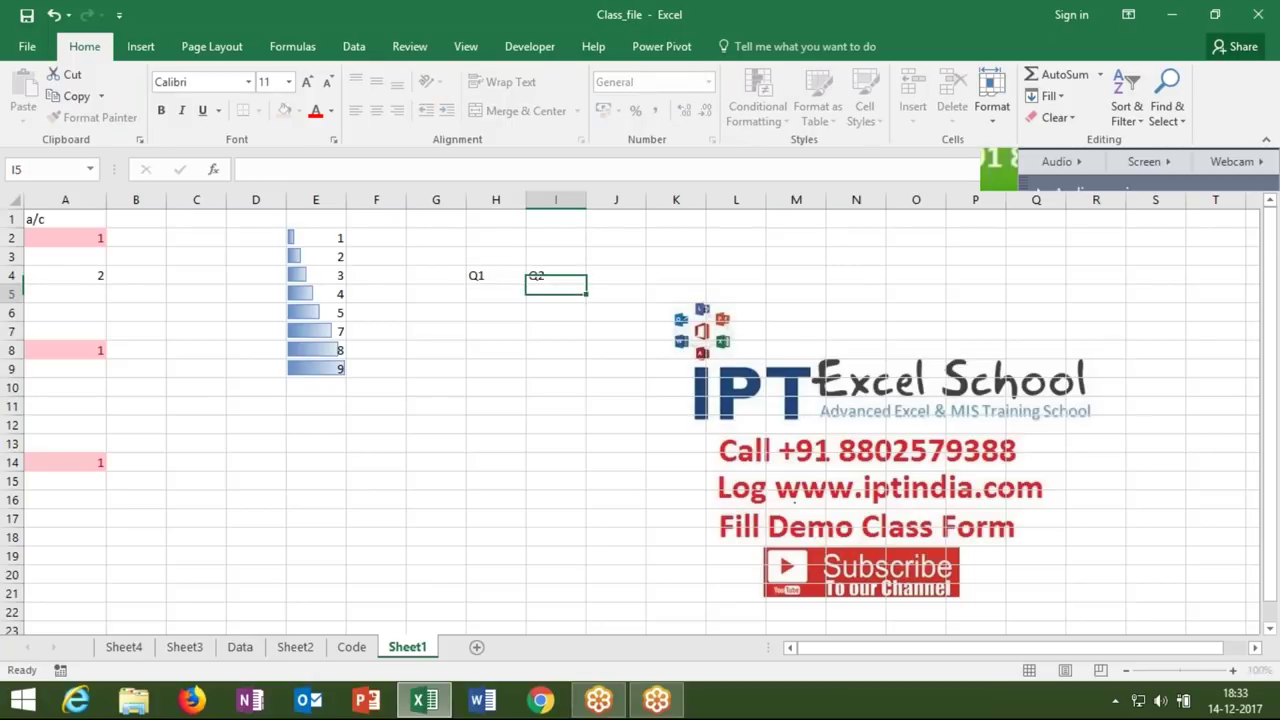
- Enter 25 under Q1 in H5 and 27 under Q2 in I5
type("25")
key("Tab")
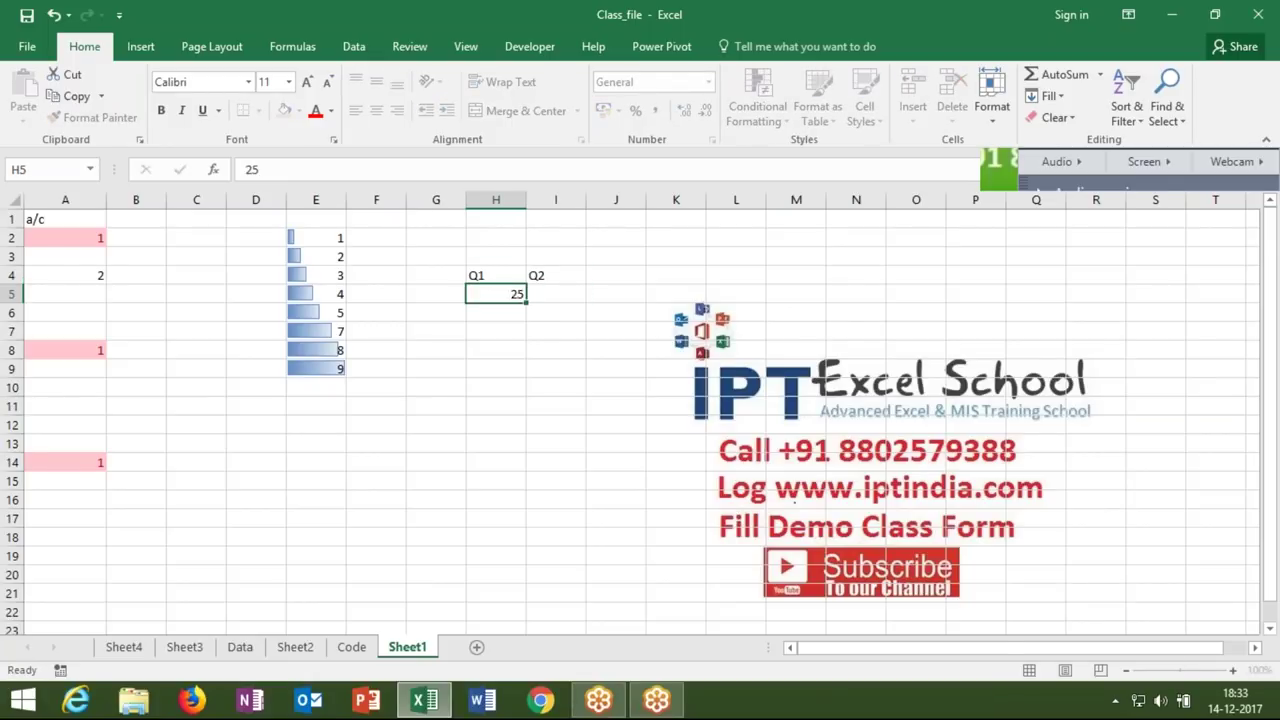
type("27")
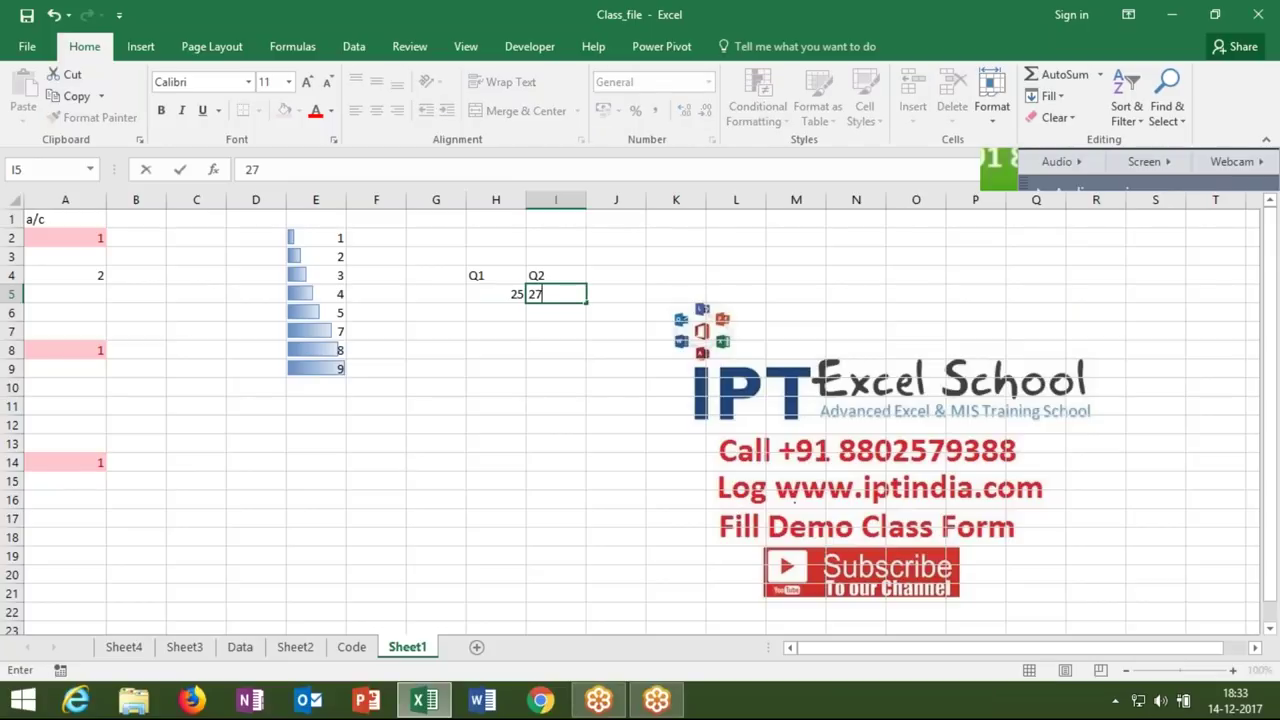
key("Return")
key("Up")
key("Right")
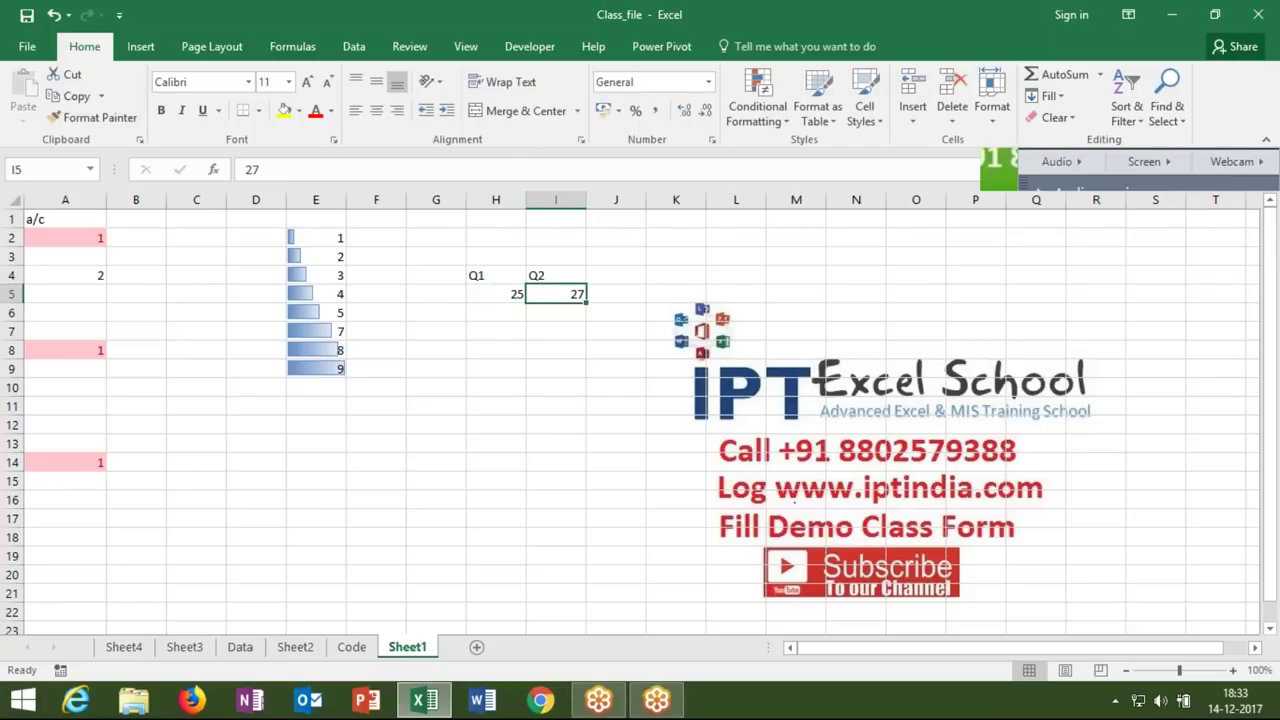
left_click(495, 293)
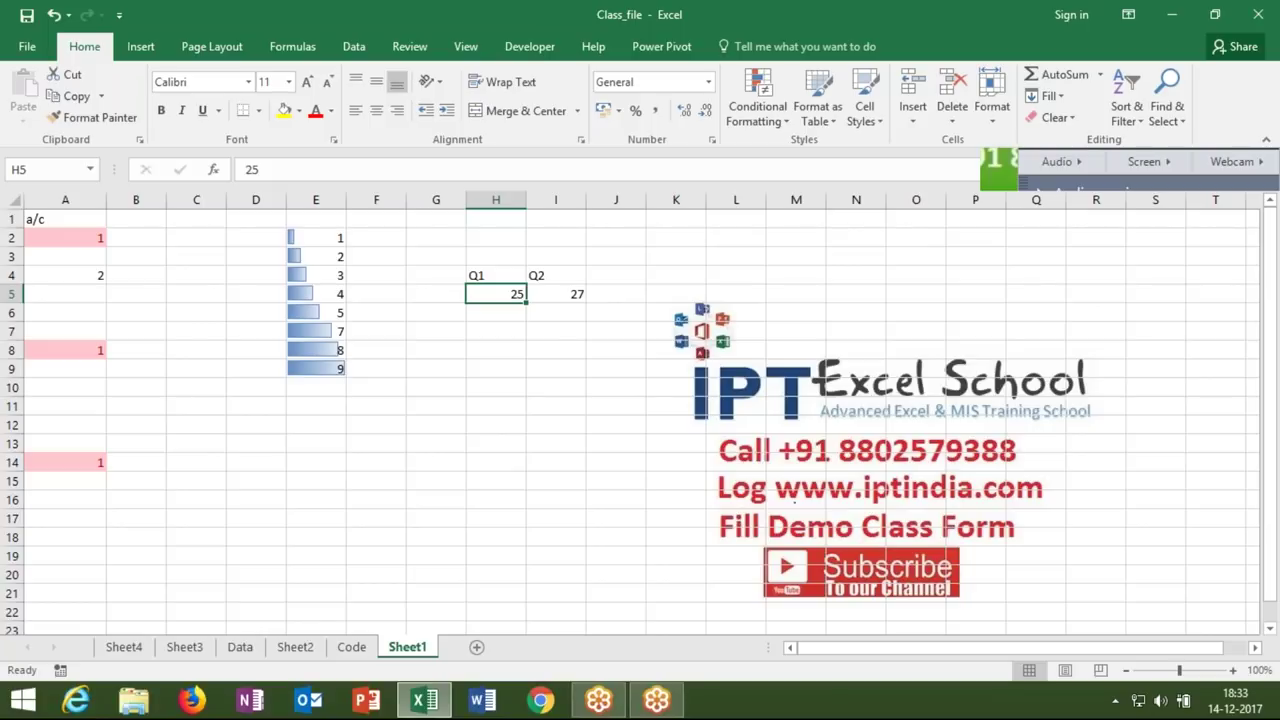
key("Right")
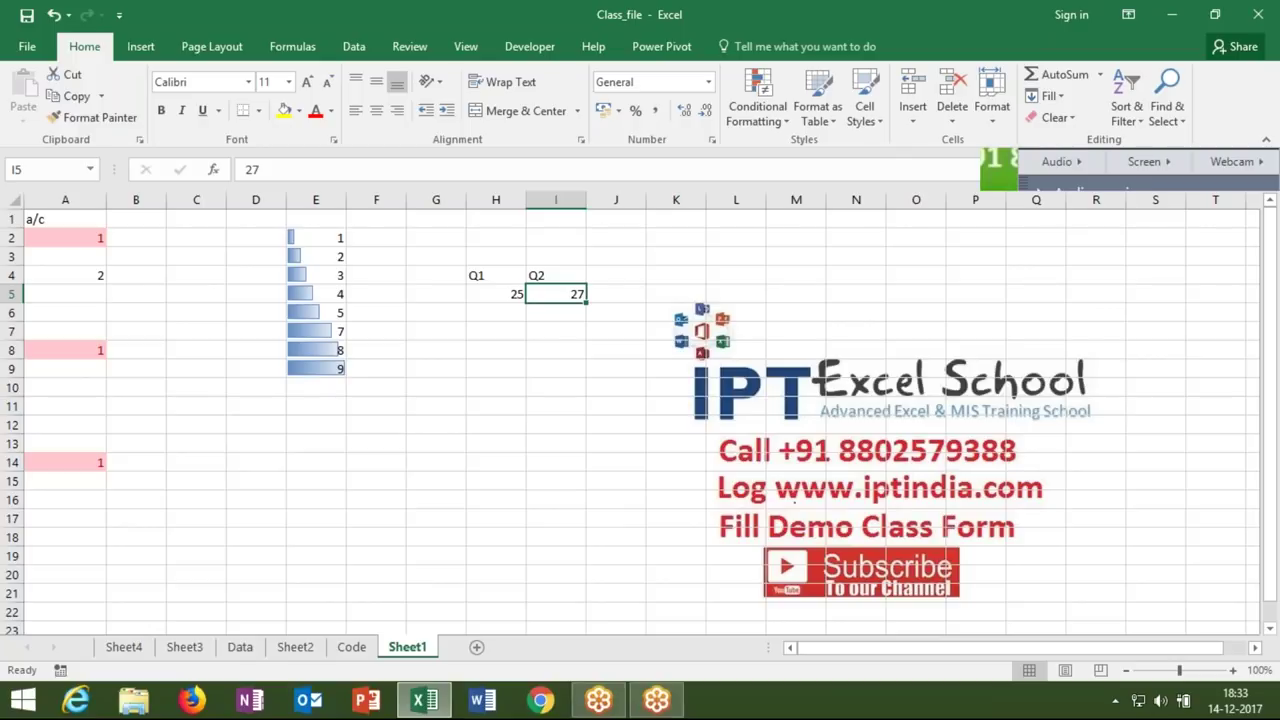
left_click(616, 294)
left_click(616, 275)
left_click(616, 294)
left_click(616, 275)
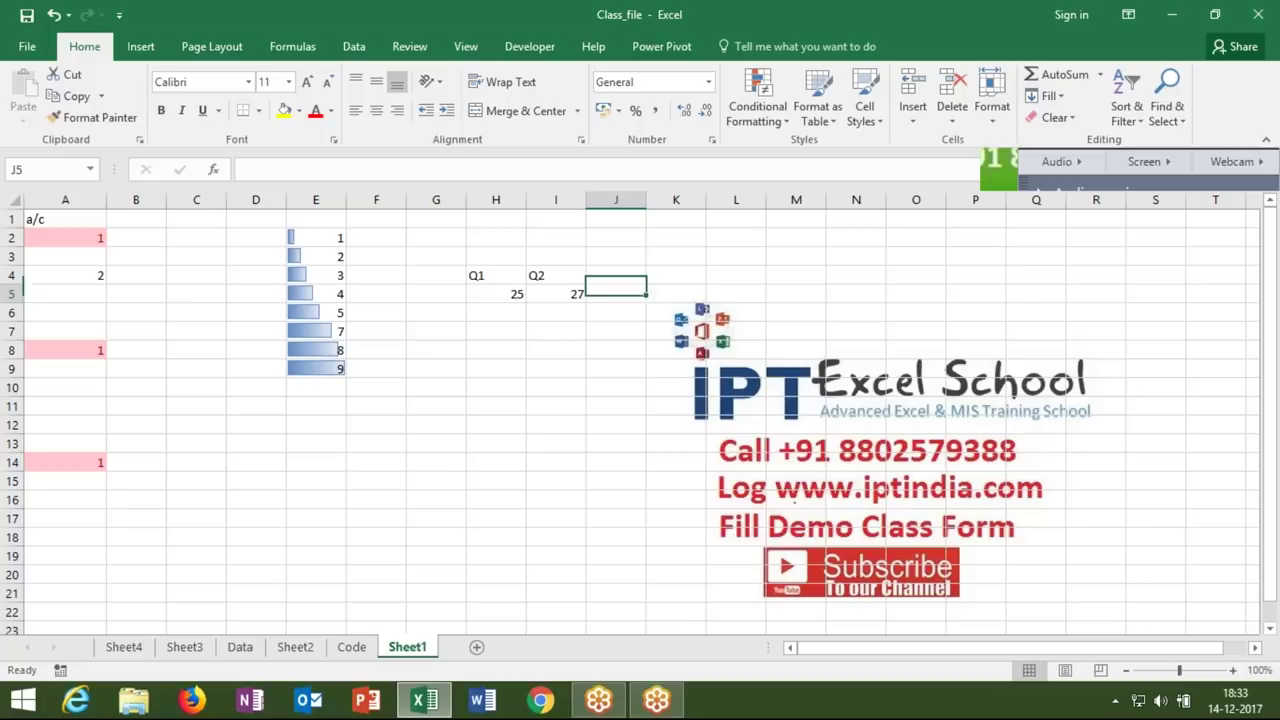
left_click(556, 294)
left_click(616, 294)
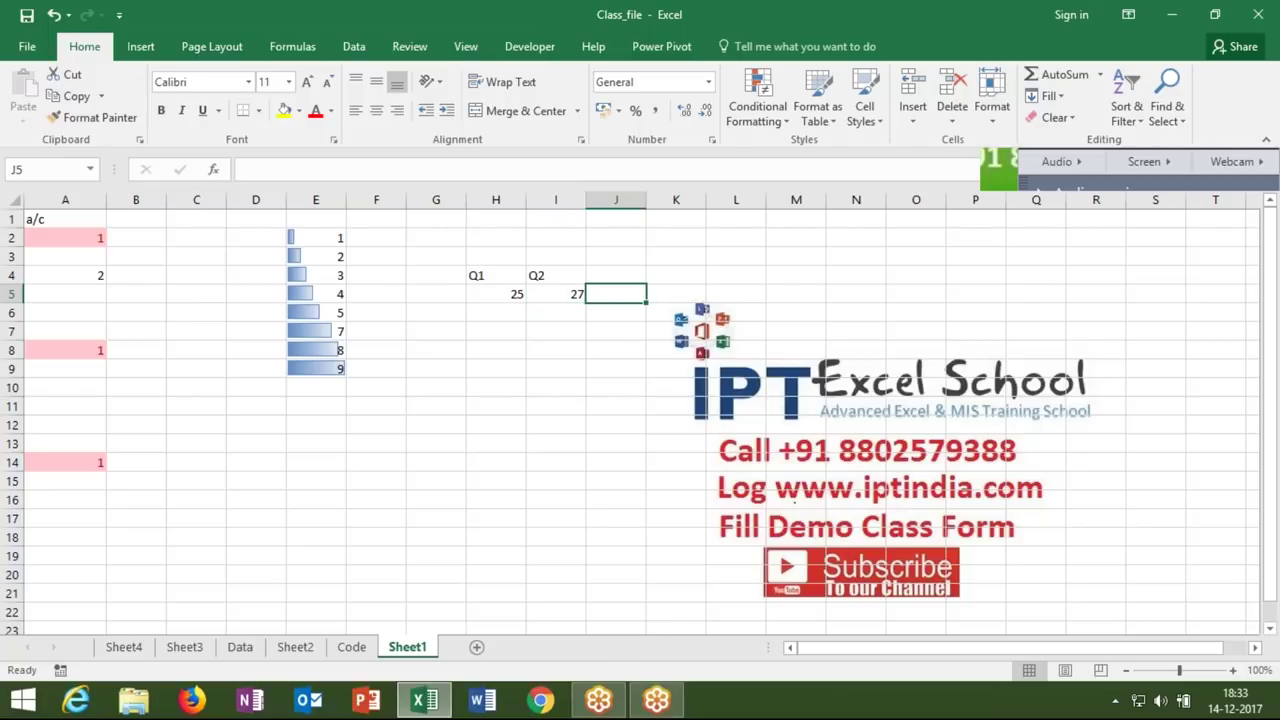
left_click(556, 294)
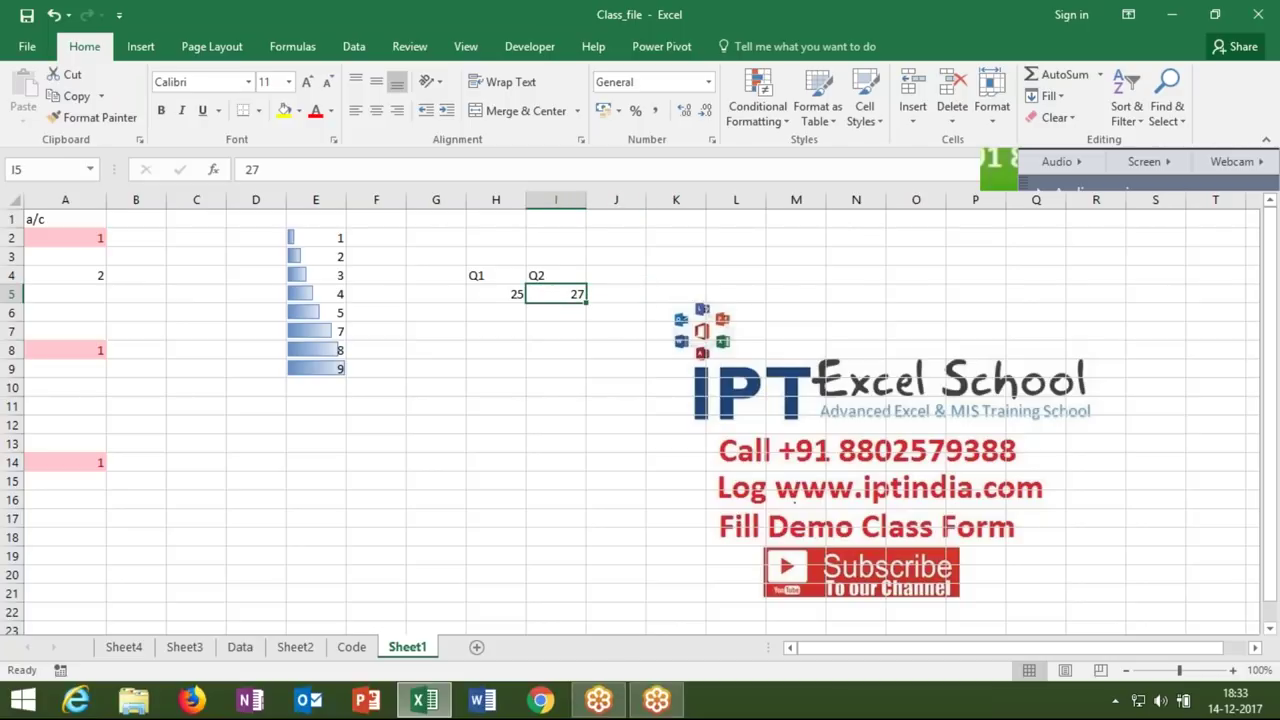
- Apply the colored three-arrow directional icon set to cells H5:I5 and check the icon in each cell
left_click(496, 294)
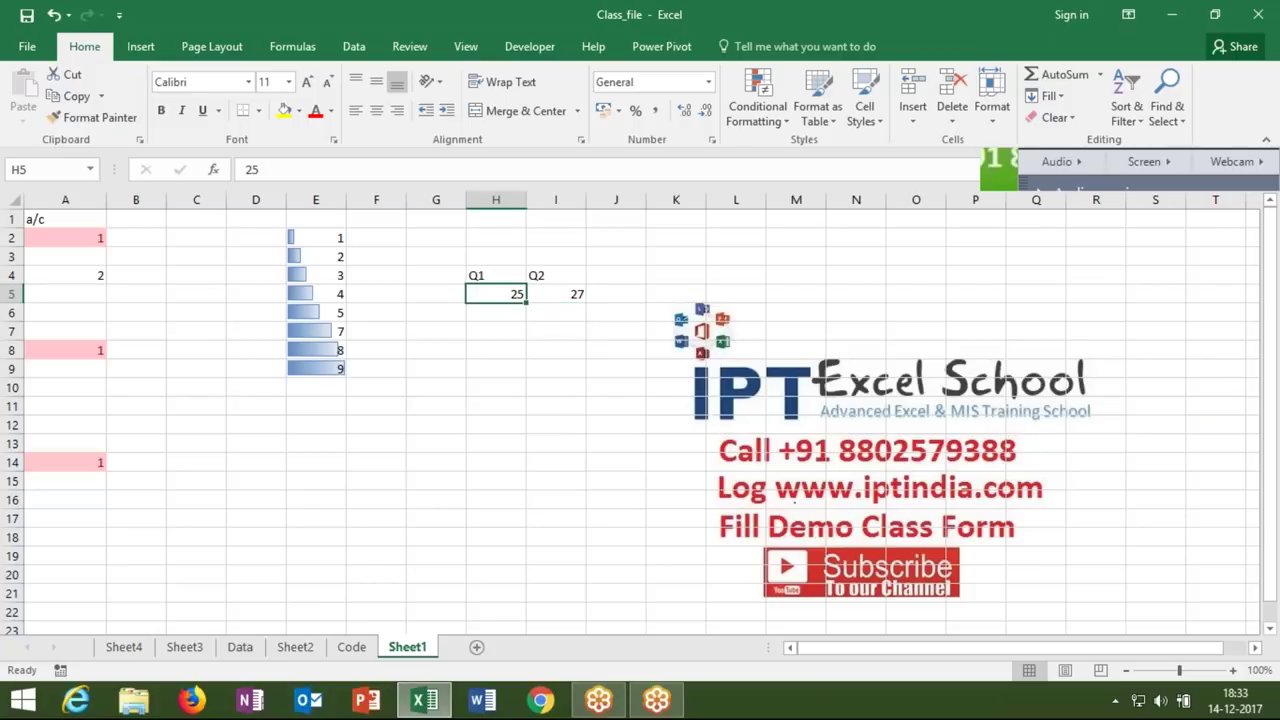
left_click_drag(496, 294, 572, 294)
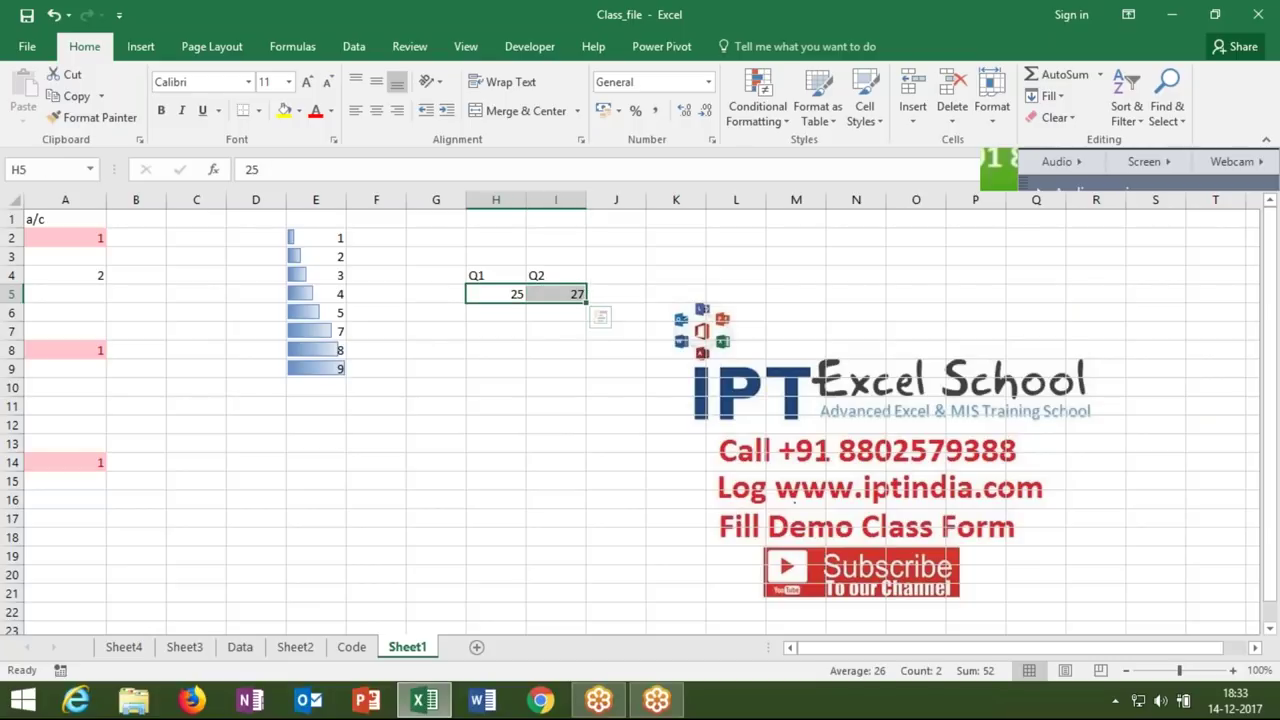
left_click(758, 113)
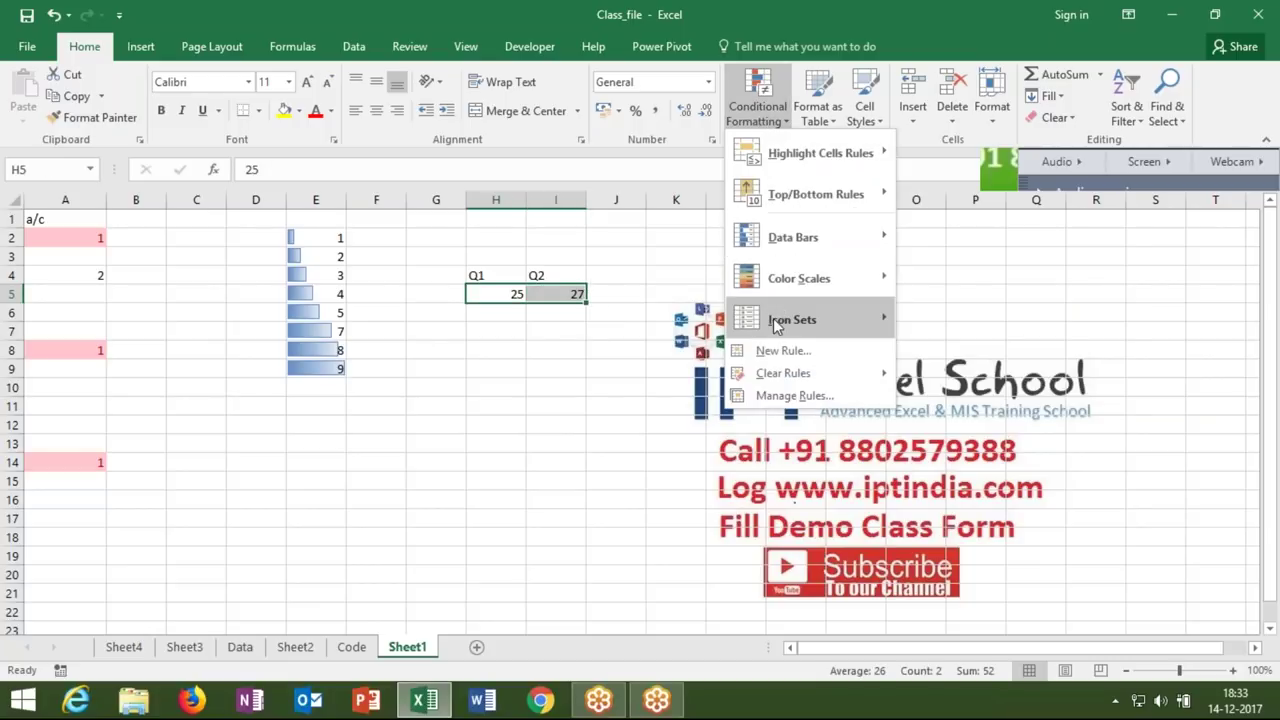
left_click(925, 314)
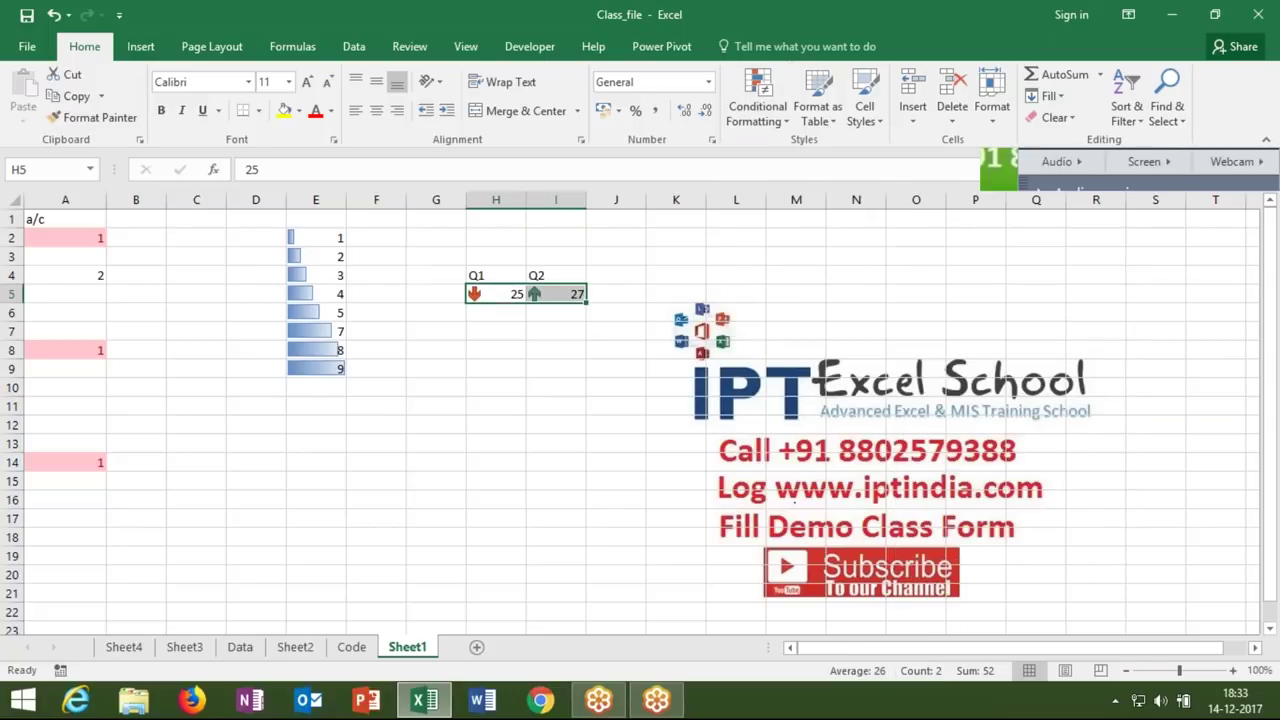
left_click(570, 387)
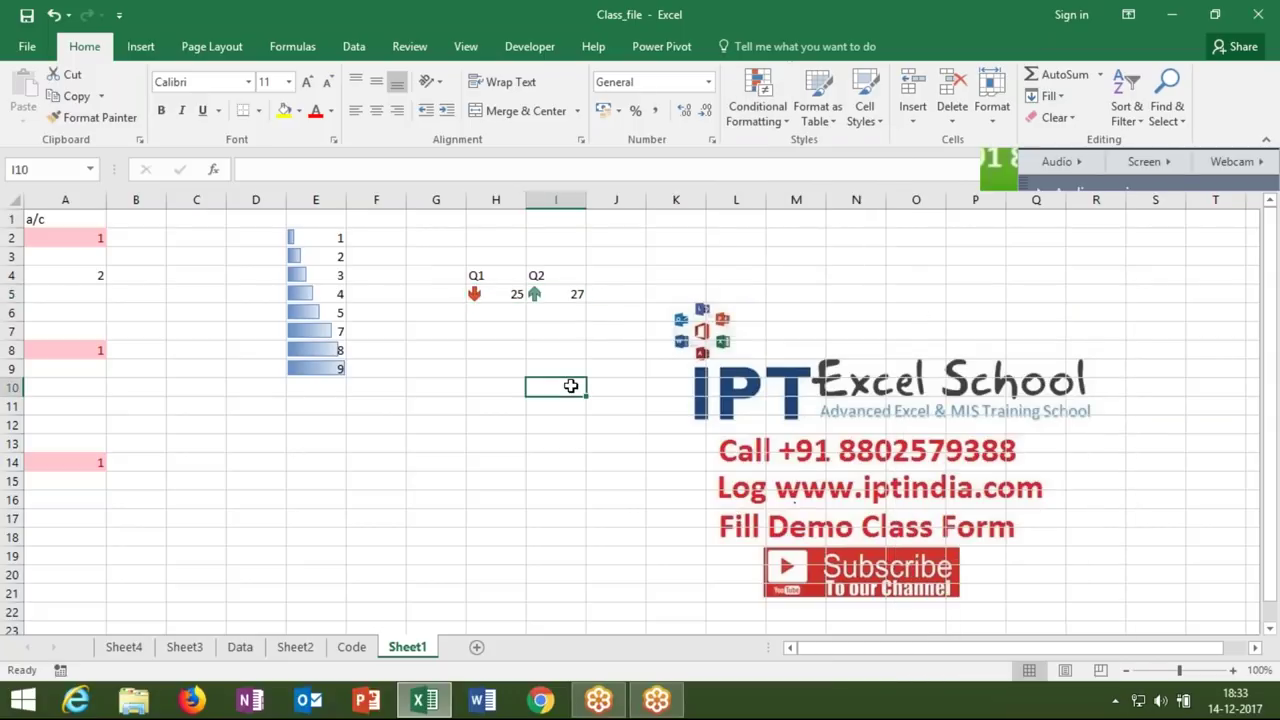
left_click(513, 296)
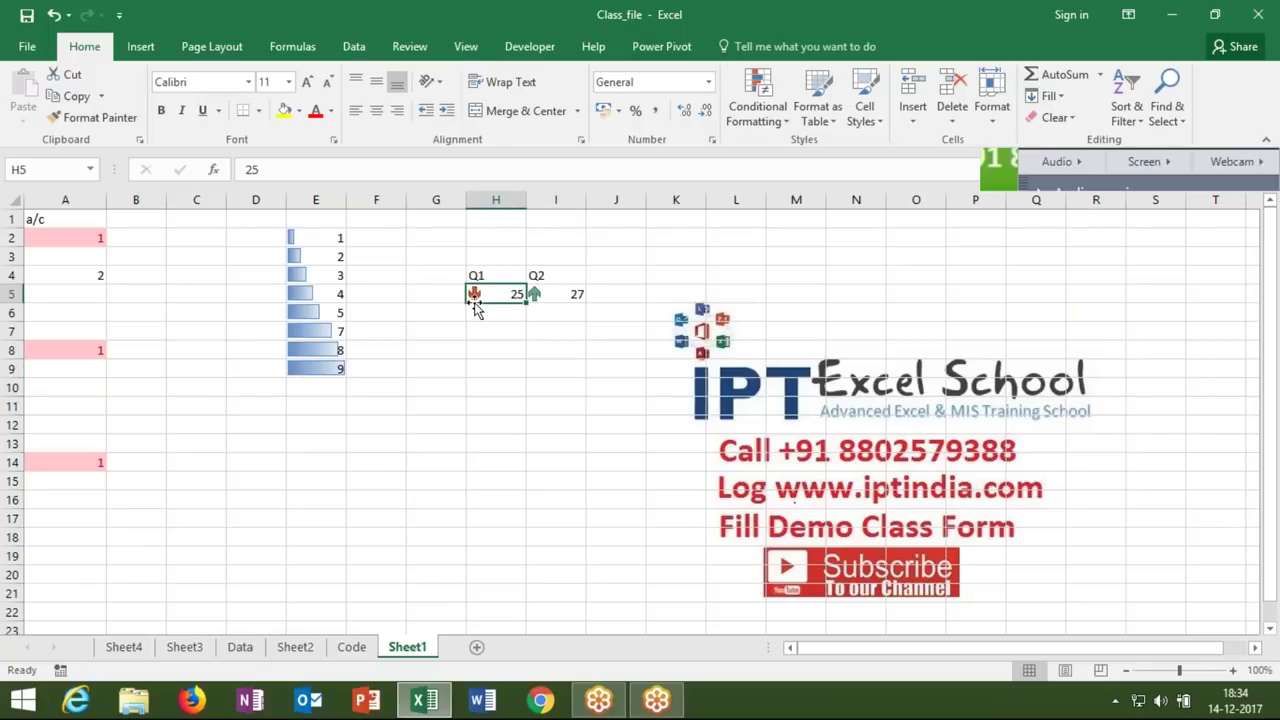
left_click_drag(574, 289, 560, 332)
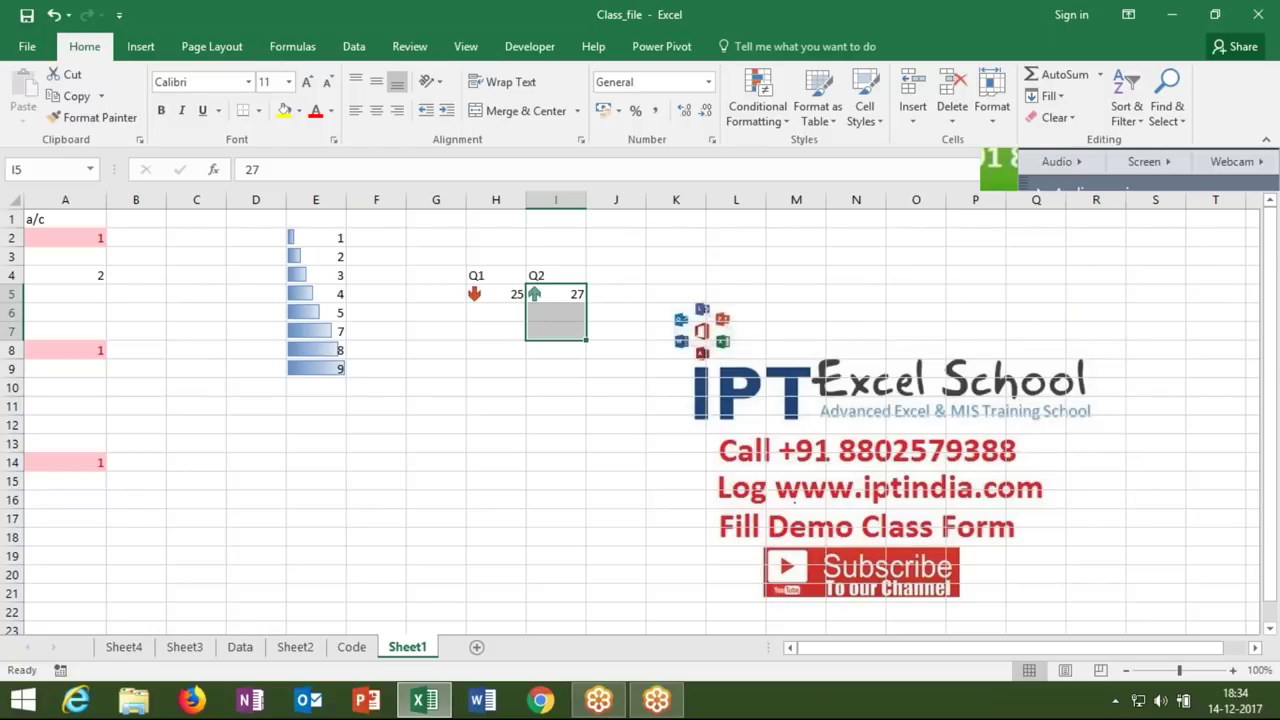
left_click(509, 334)
left_click(509, 297)
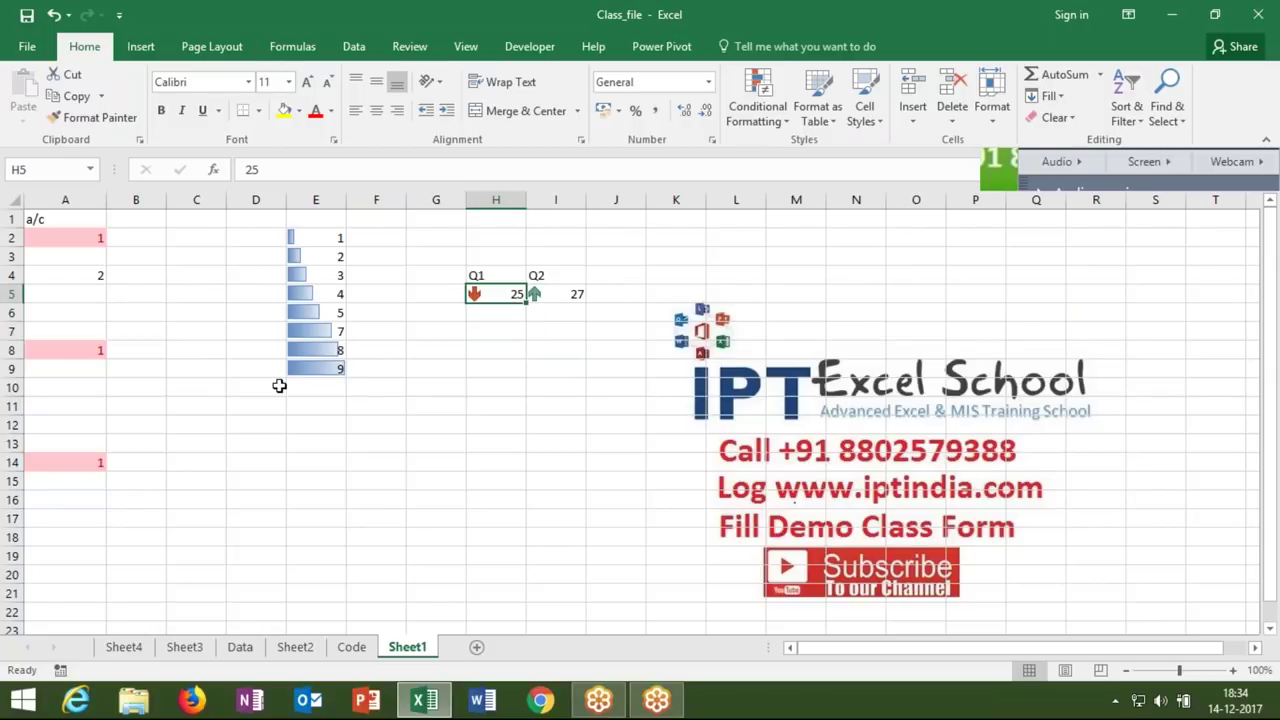
- Set the Q1 value in H5 to 28 and check the arrow icons in H5 and I5
type("28")
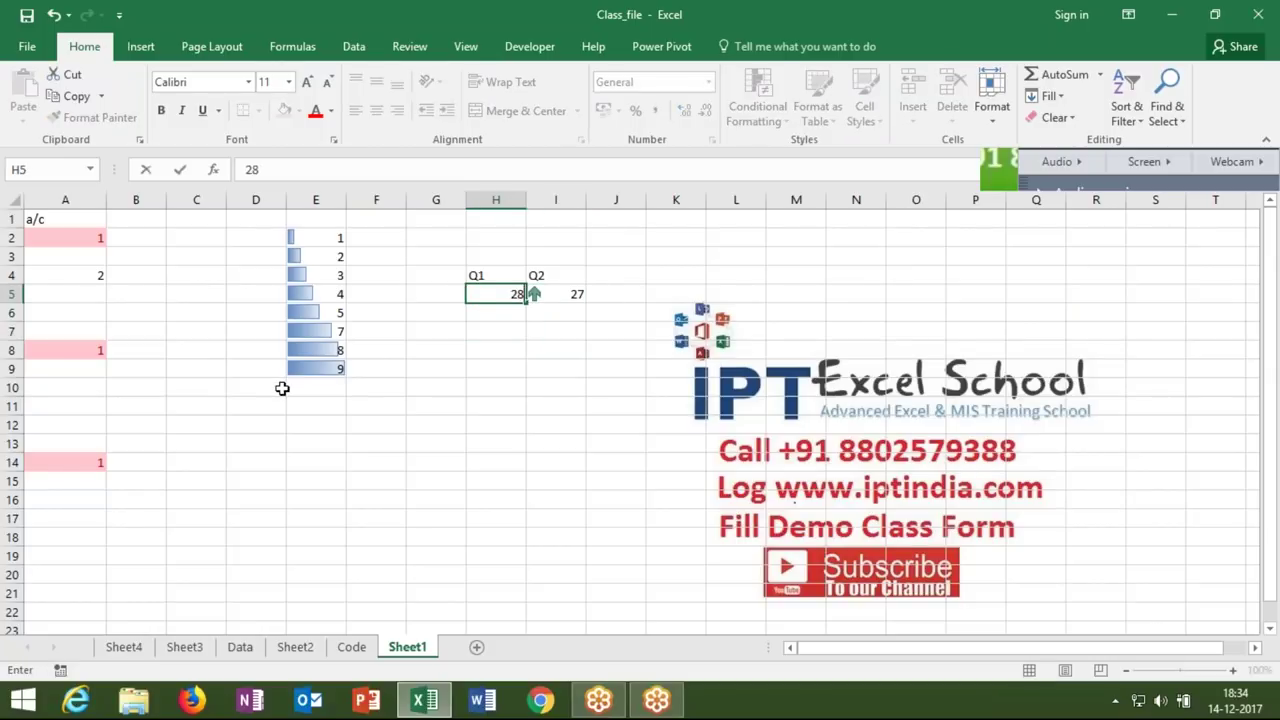
key("Return")
left_click(497, 296)
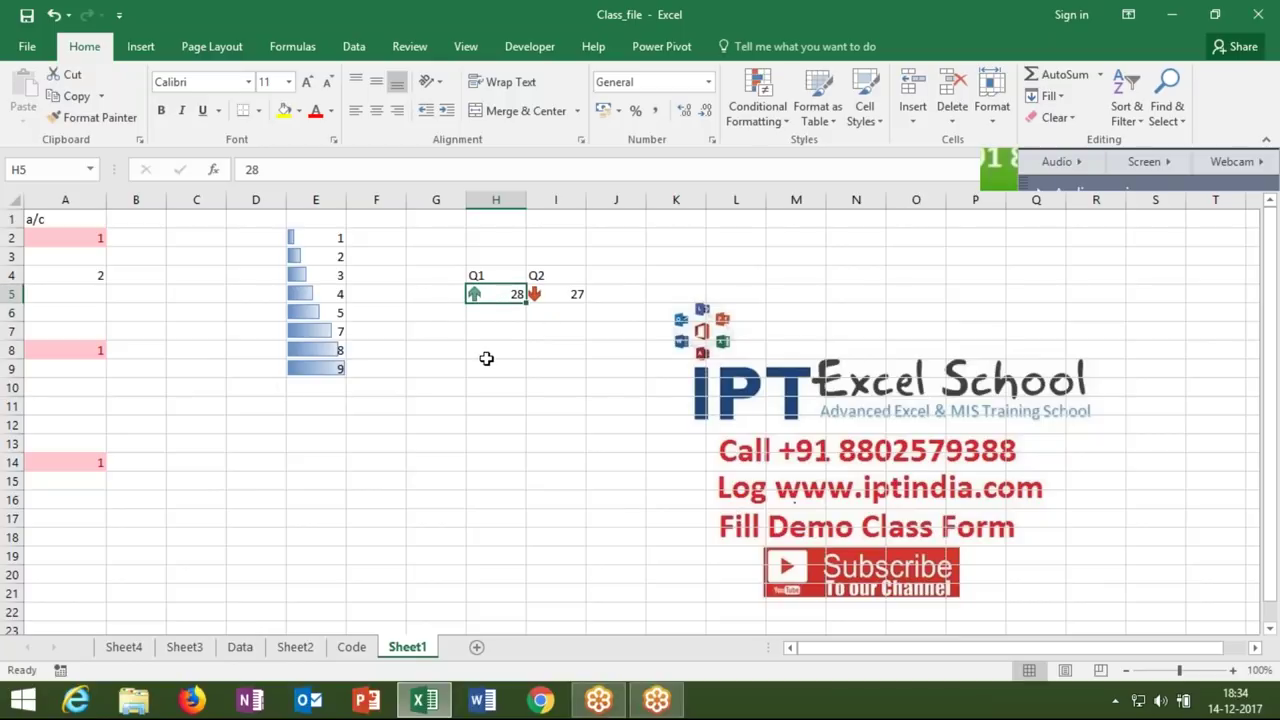
left_click(598, 287)
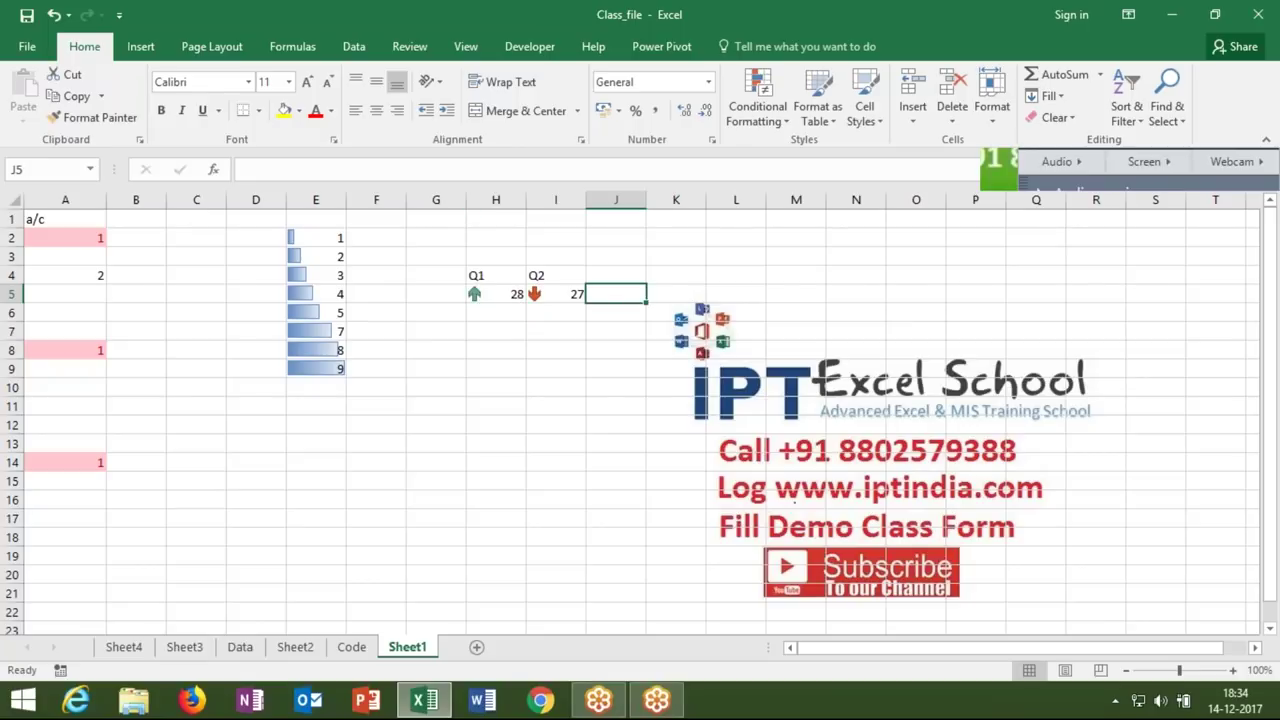
left_click(571, 290)
left_click(505, 290)
left_click(565, 292)
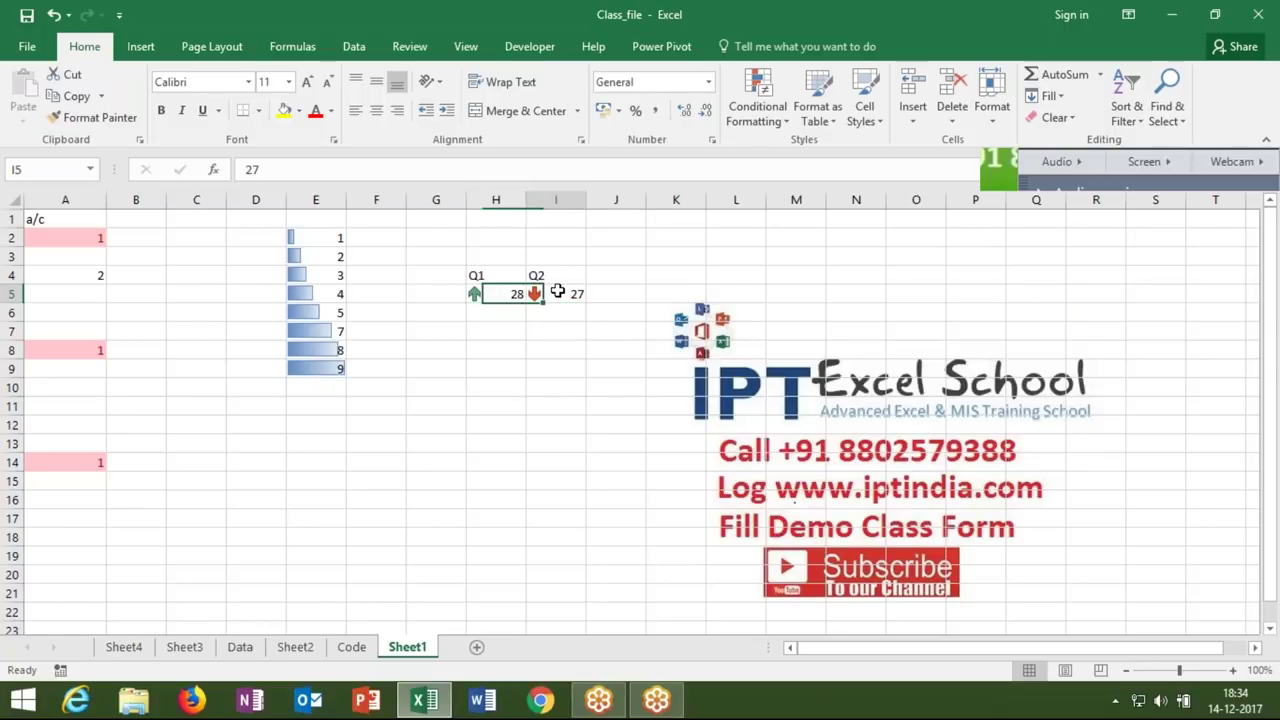
- Review the conditional formatting categories available for I5, including icon sets, highlight cells rules, top/bottom rules and color scales
left_click(757, 100)
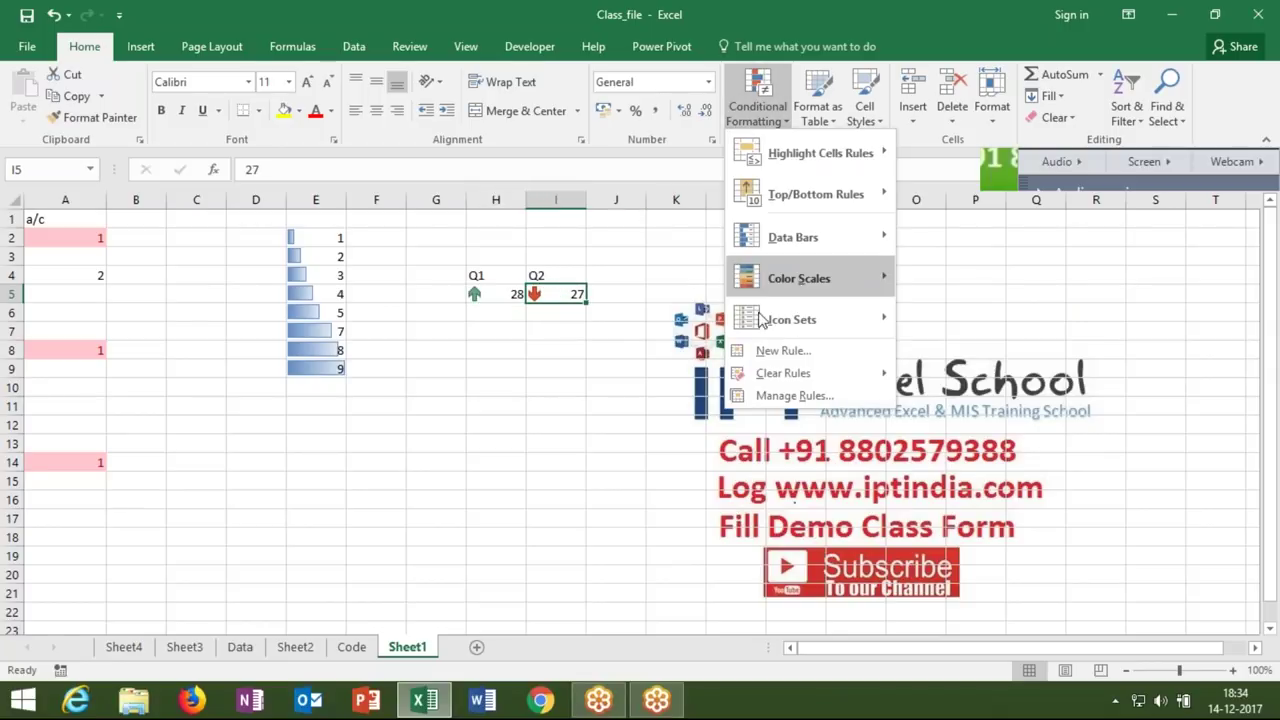
mouse_move(760, 317)
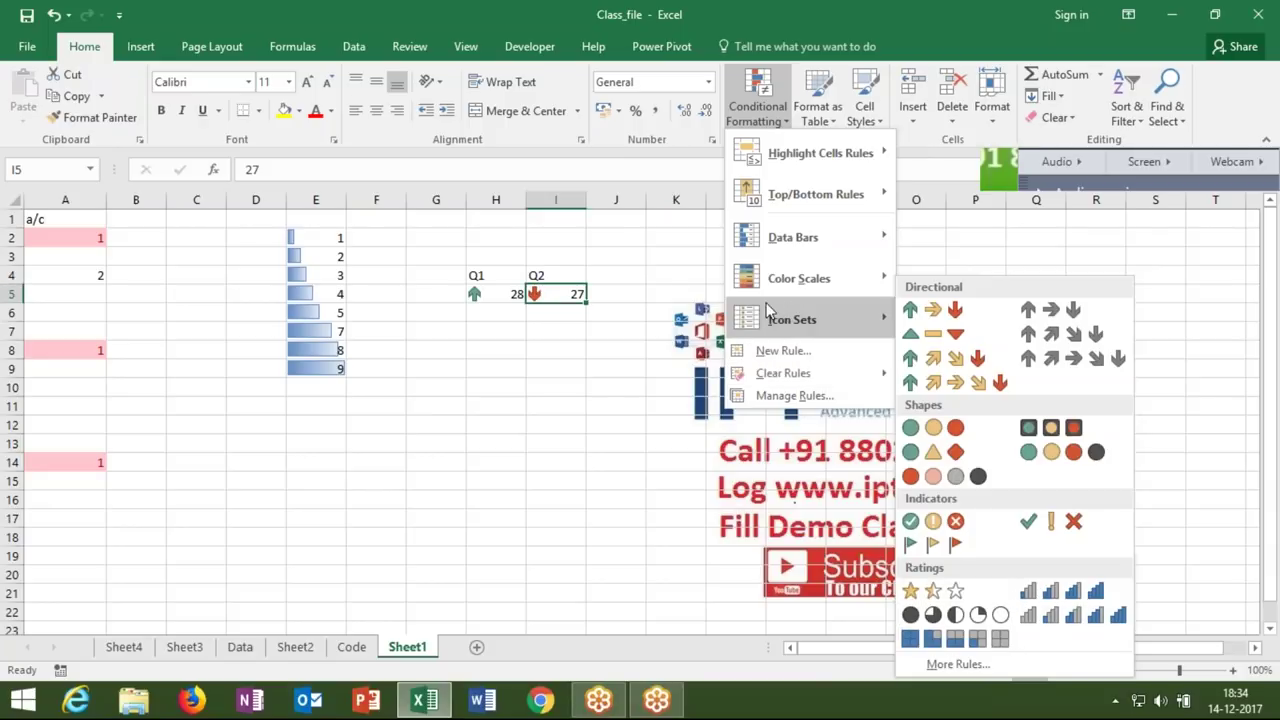
left_click(1205, 408)
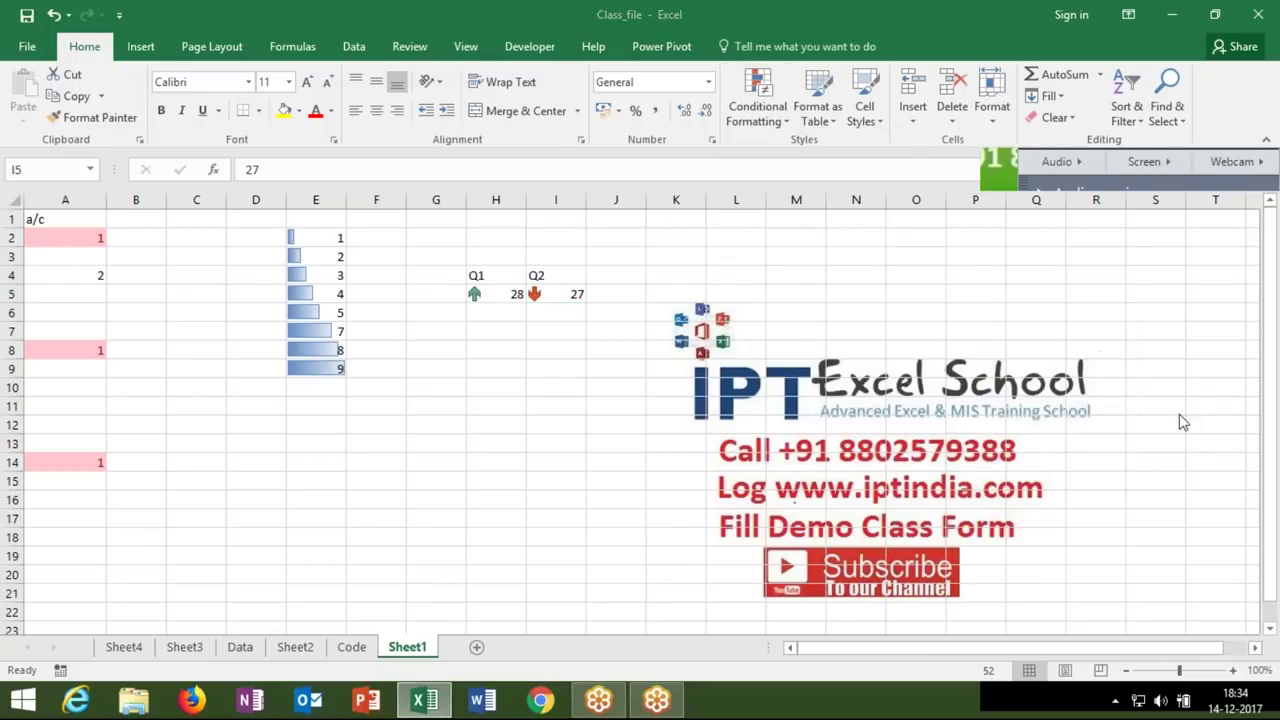
left_click(774, 120)
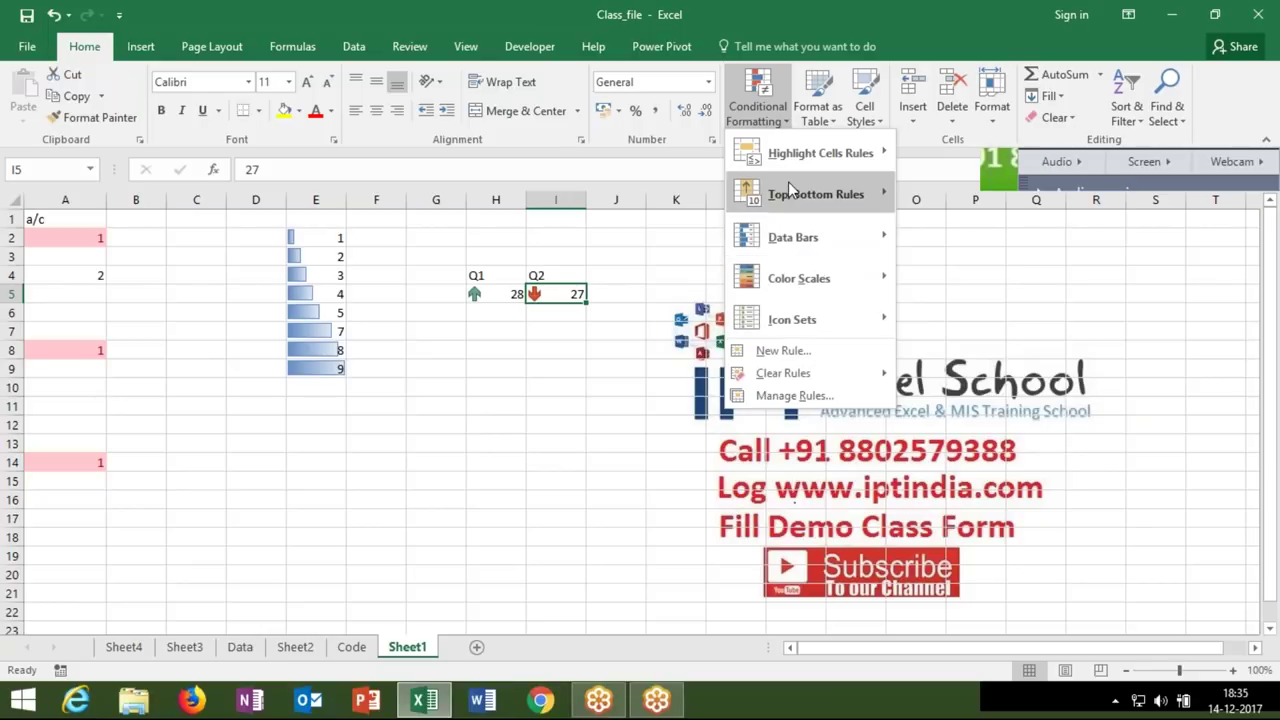
mouse_move(832, 152)
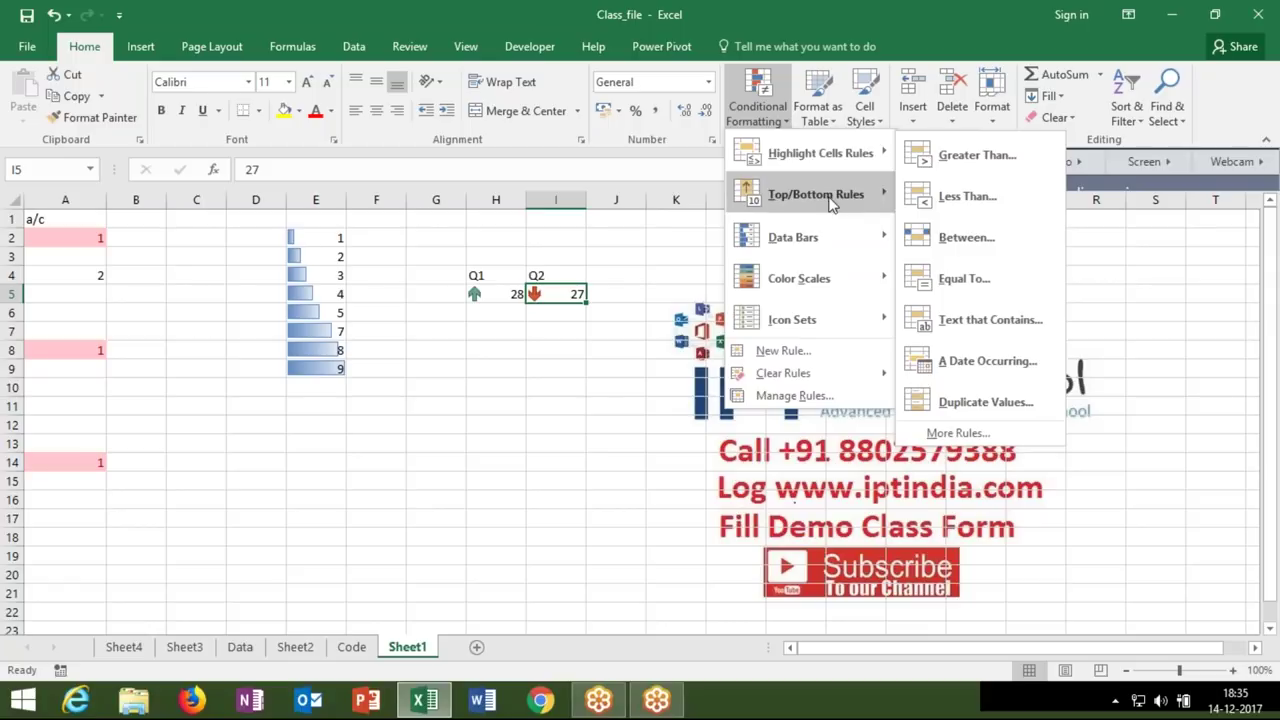
mouse_move(830, 204)
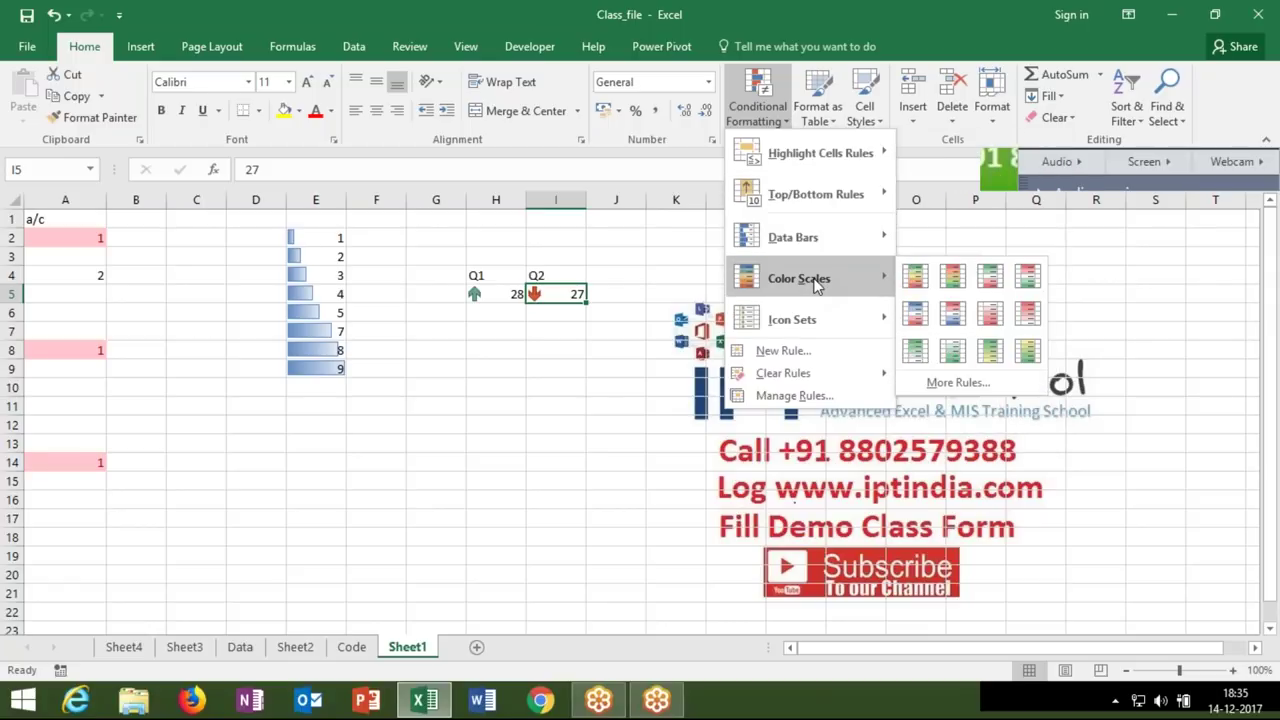
mouse_move(809, 321)
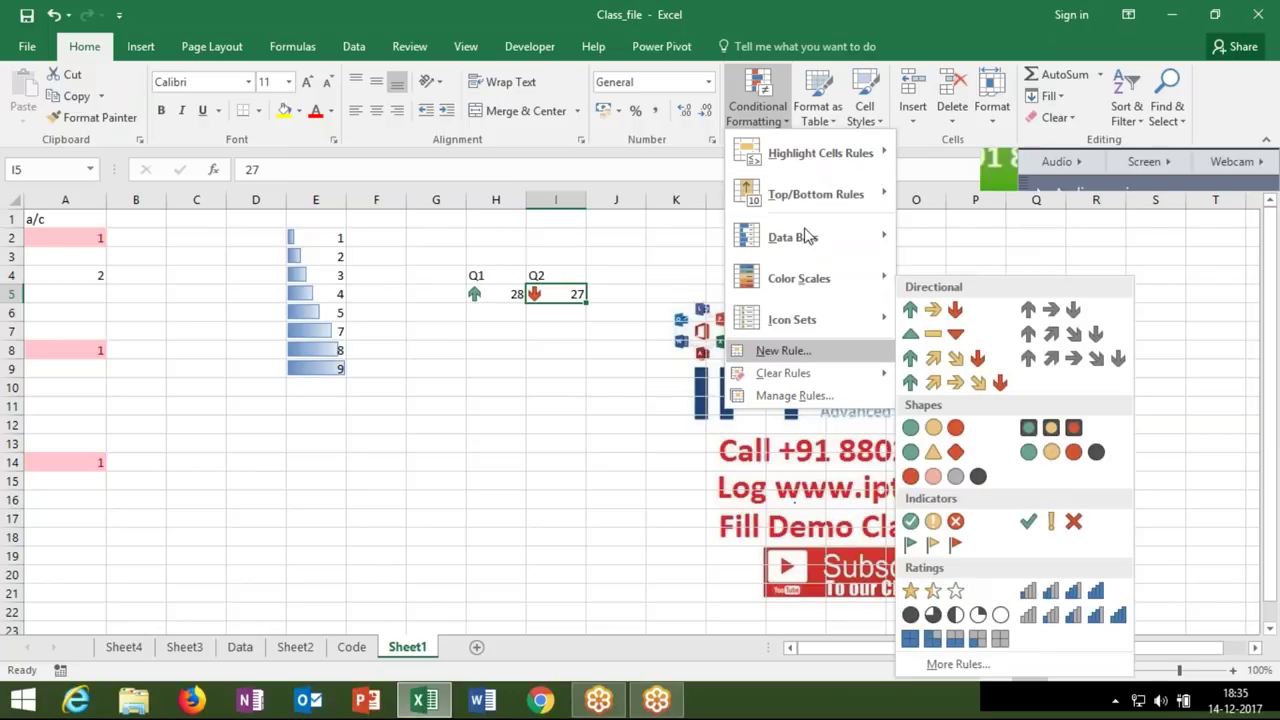
mouse_move(815, 157)
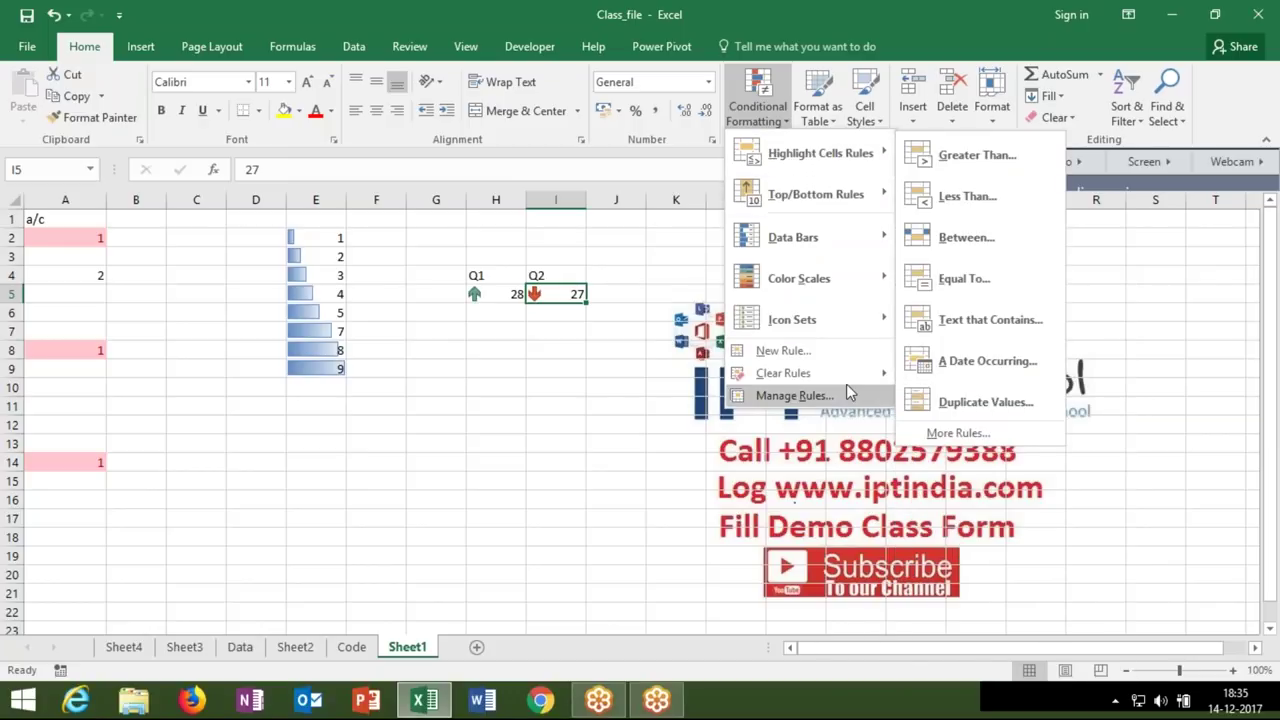
- Examine the cell value conditions and comparison operators of a new "Format only cells that contain" rule, and close it without creating the rule
left_click(812, 352)
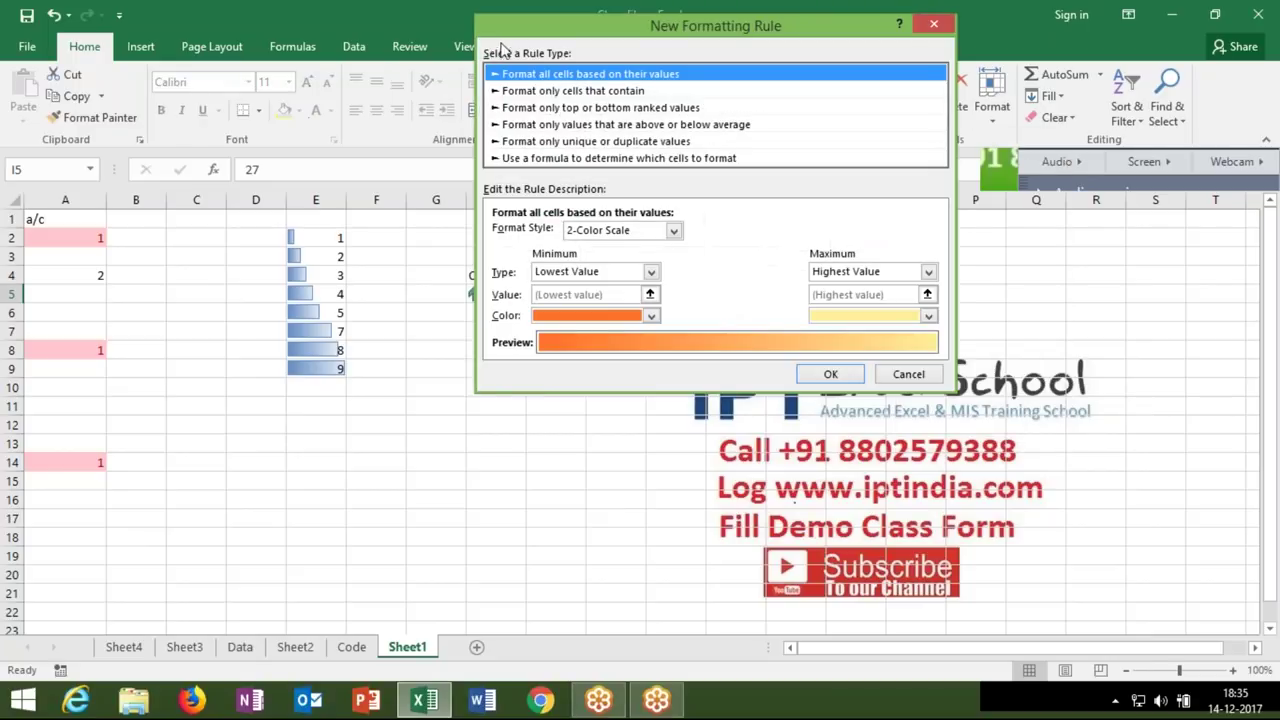
left_click(548, 92)
left_click(558, 238)
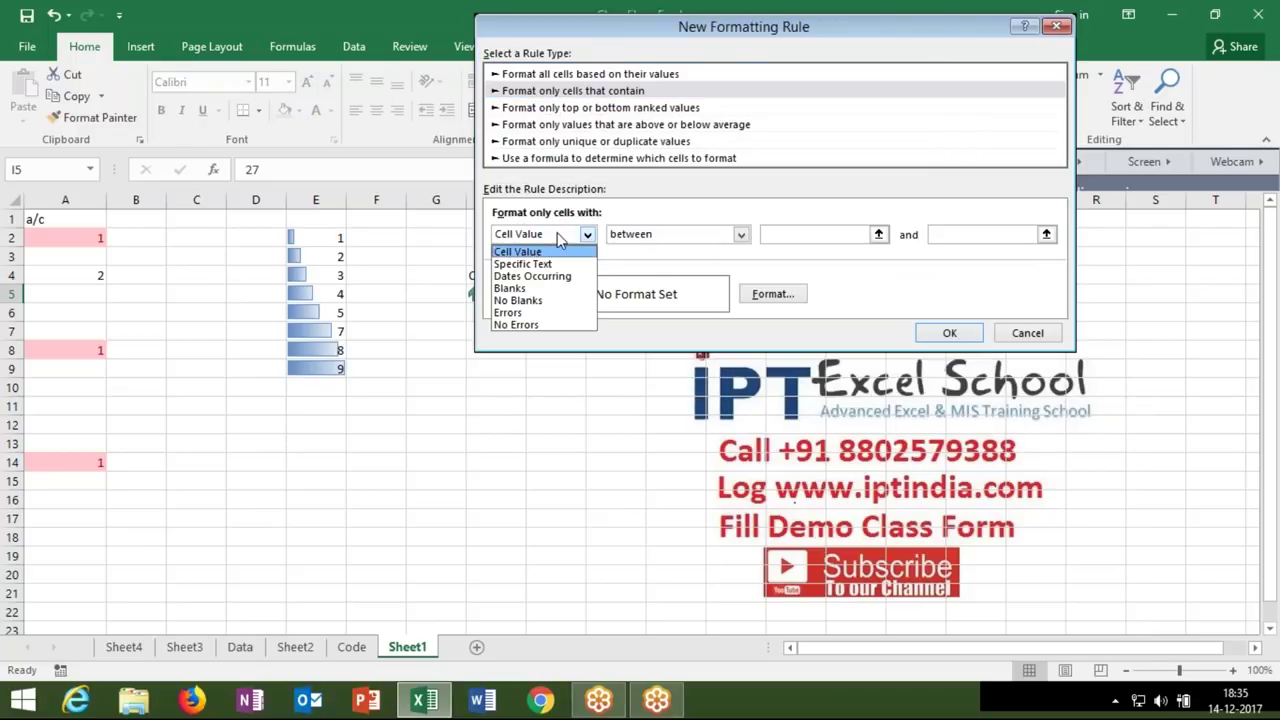
left_click(627, 237)
left_click(627, 237)
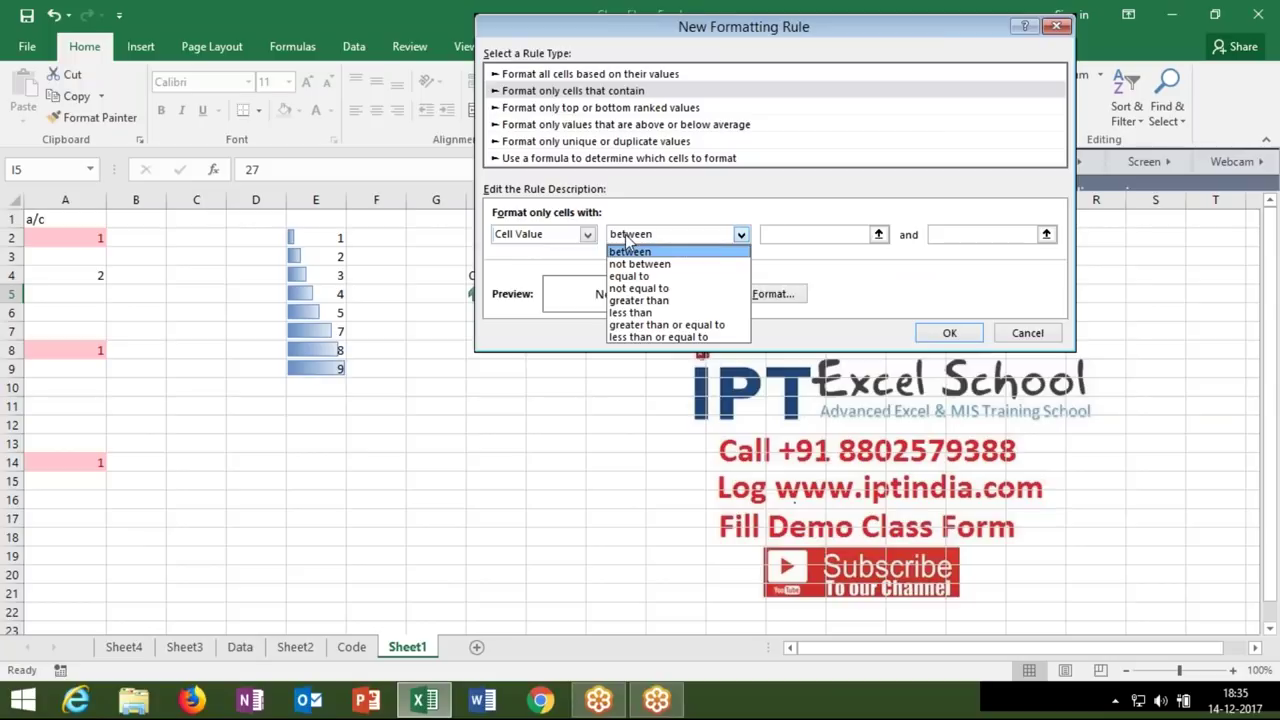
left_click(627, 237)
left_click_drag(662, 33, 445, 91)
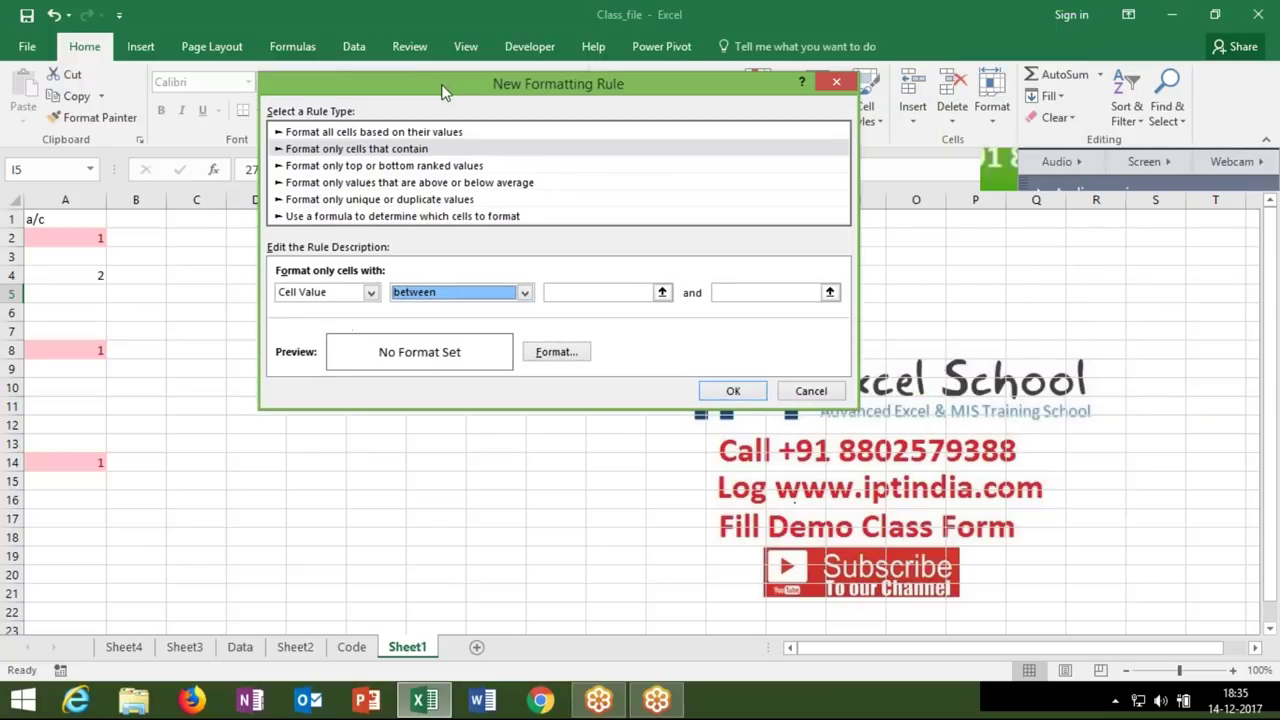
left_click(836, 81)
- Bring up the conditional formatting options for cell I5 again
left_click(757, 100)
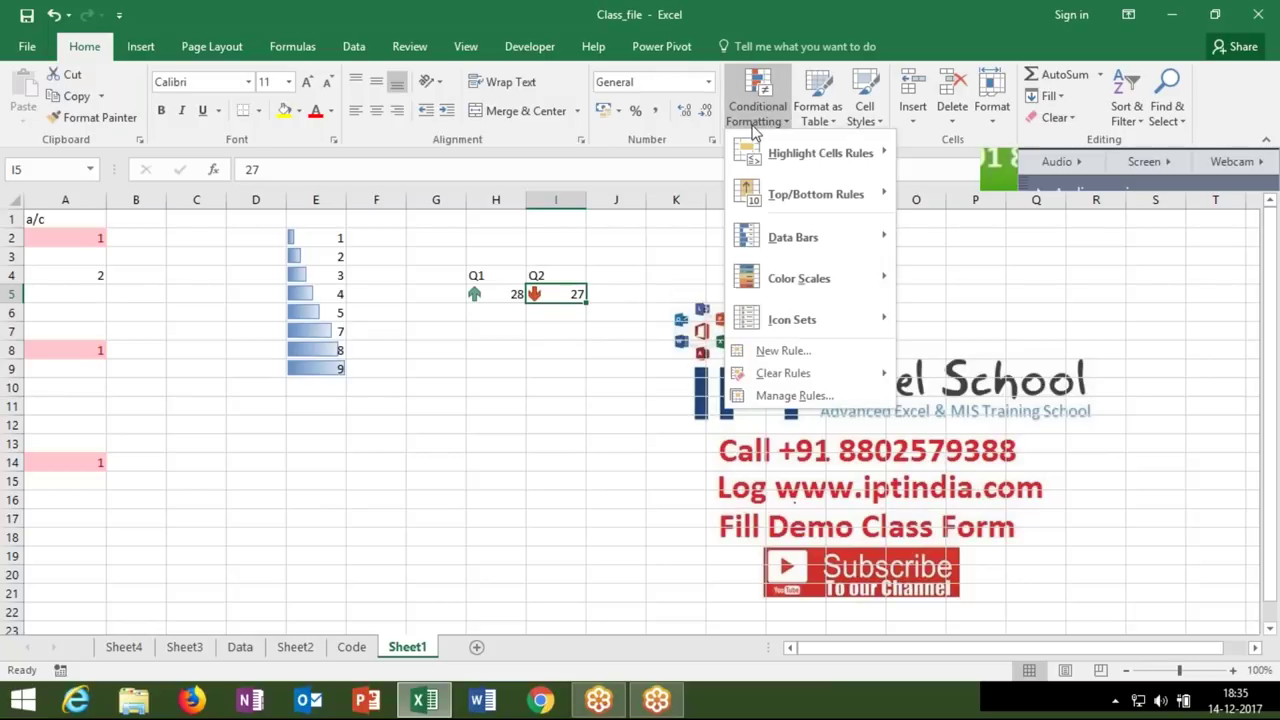